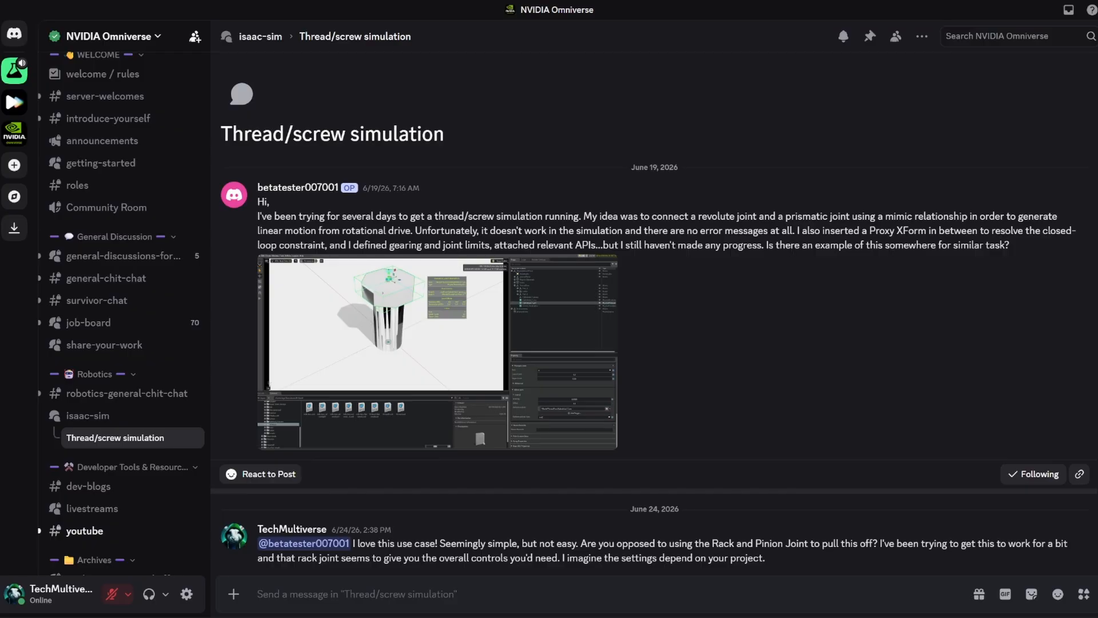
Enlarge the screenshot attached to the original Thread/screw simulation post, examine its joint setup and close it.
click(463, 380)
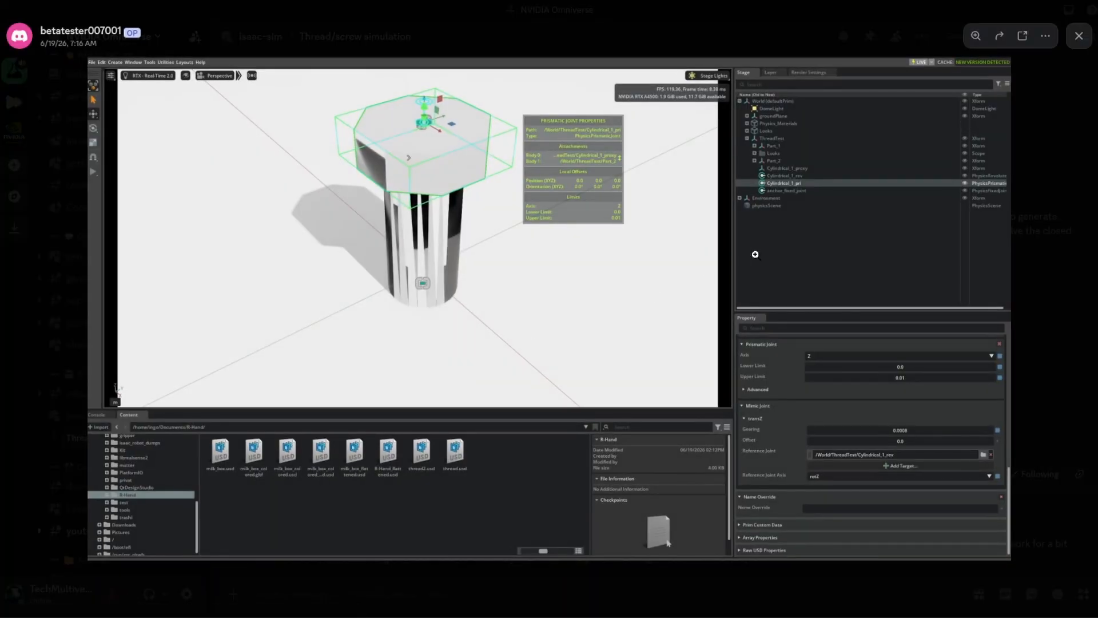
key(Escape)
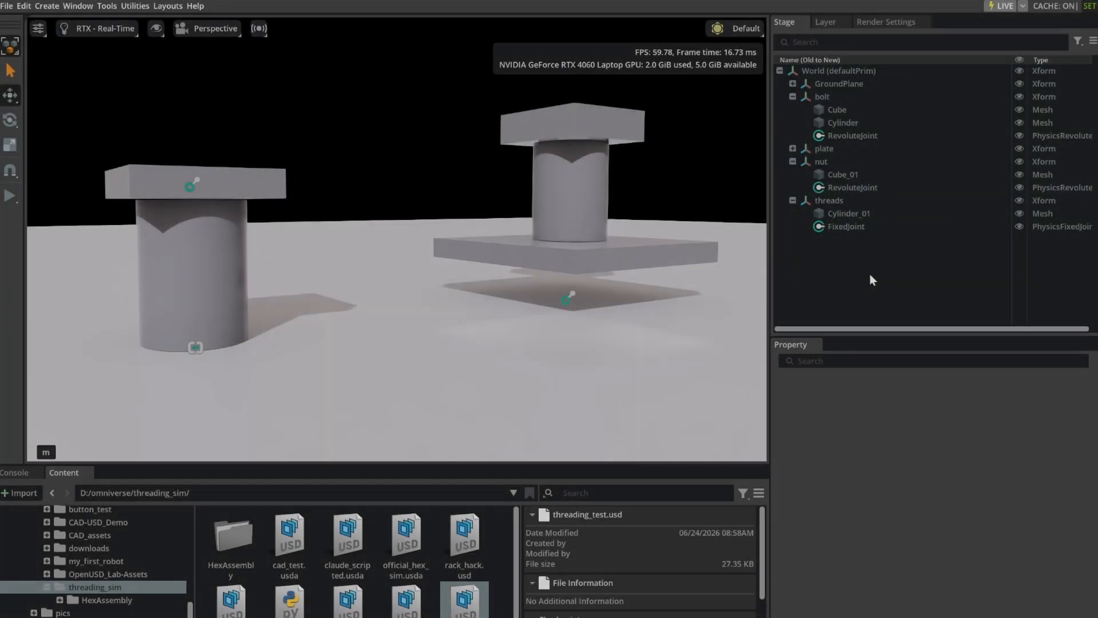
In Isaac Sim, run the threading test simulation, inspect the bolt's RevoluteJoint properties while it plays, and stop the simulation.
click(10, 195)
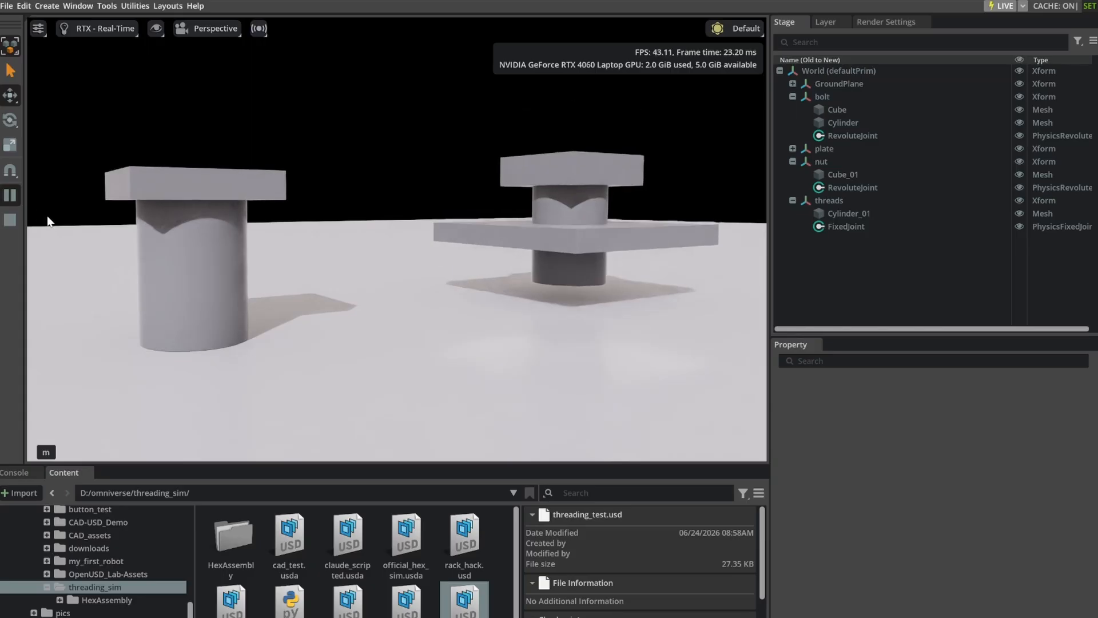
click(842, 135)
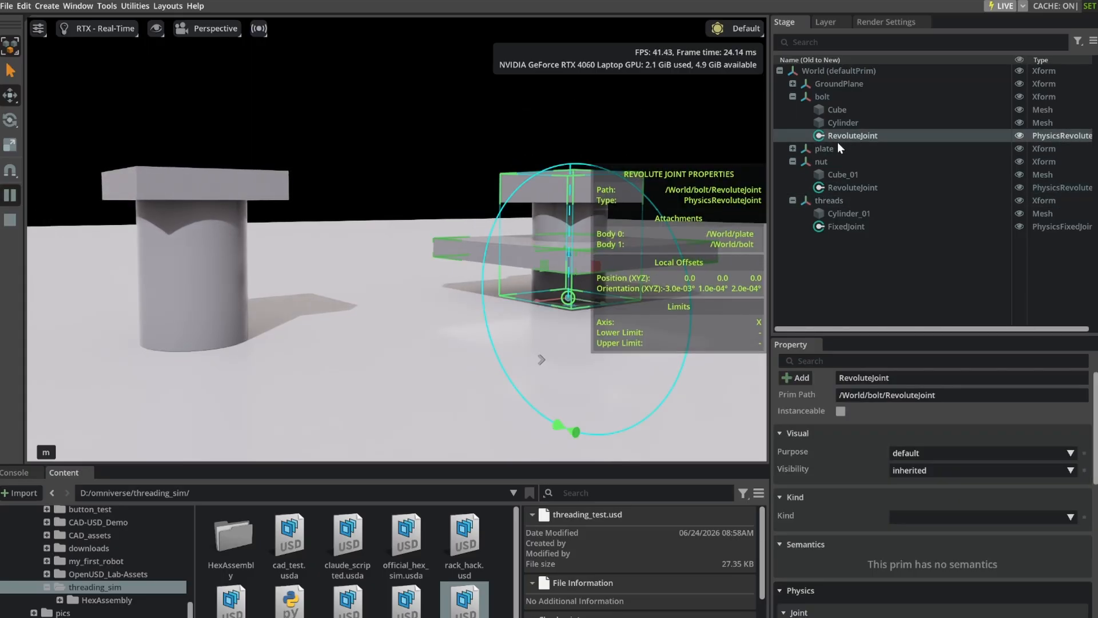
click(858, 274)
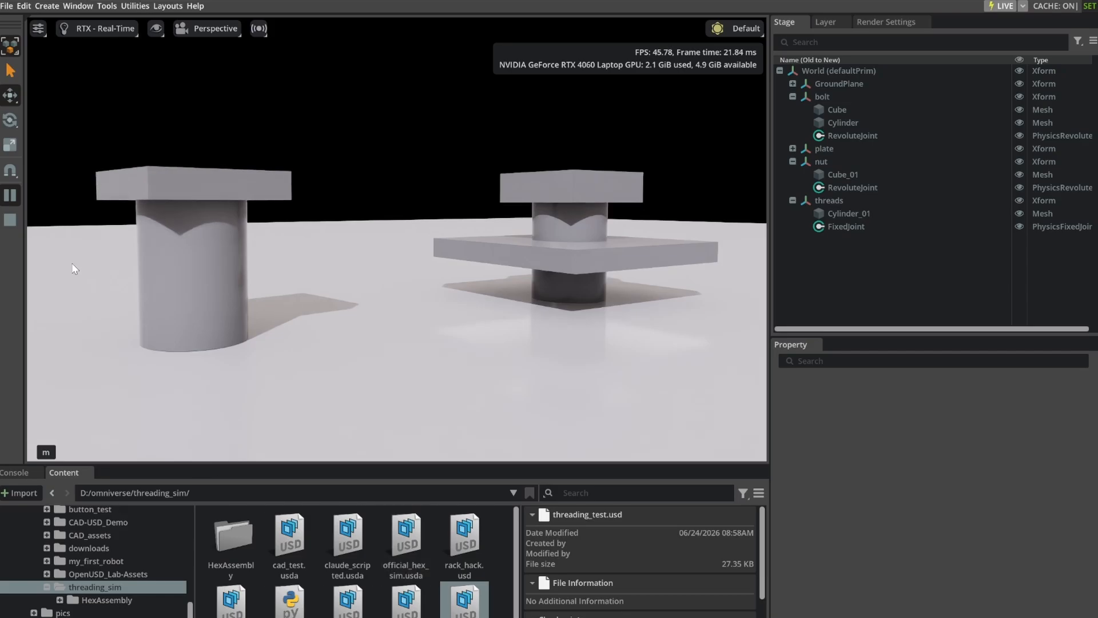
click(10, 221)
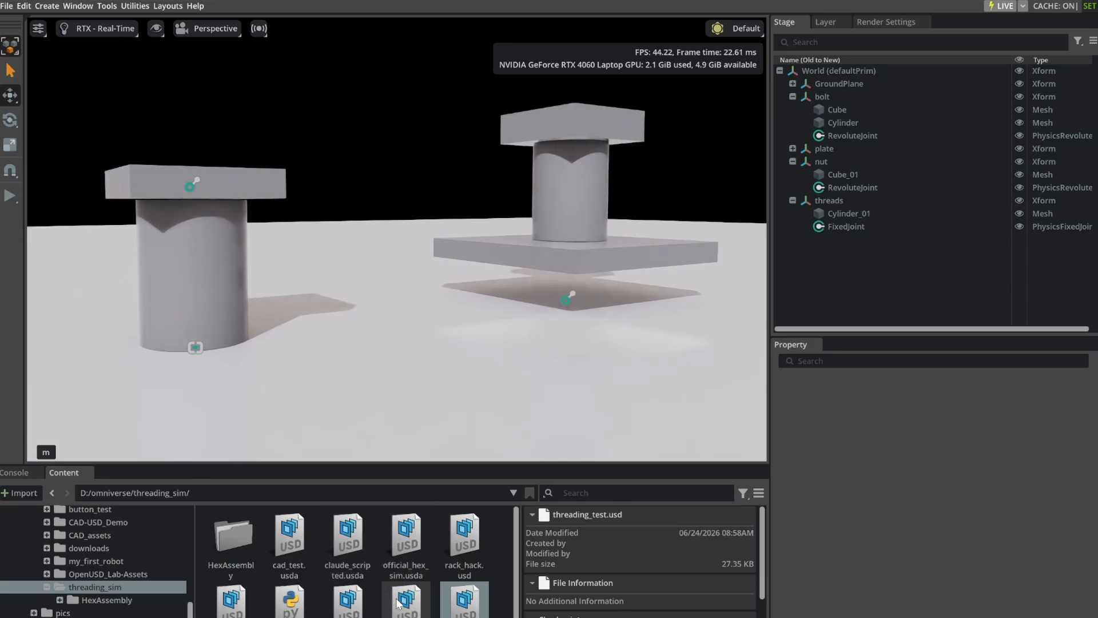
Open thread_action_graph_test.usd without saving the current stage, and run and stop its simulation.
double_click(345, 607)
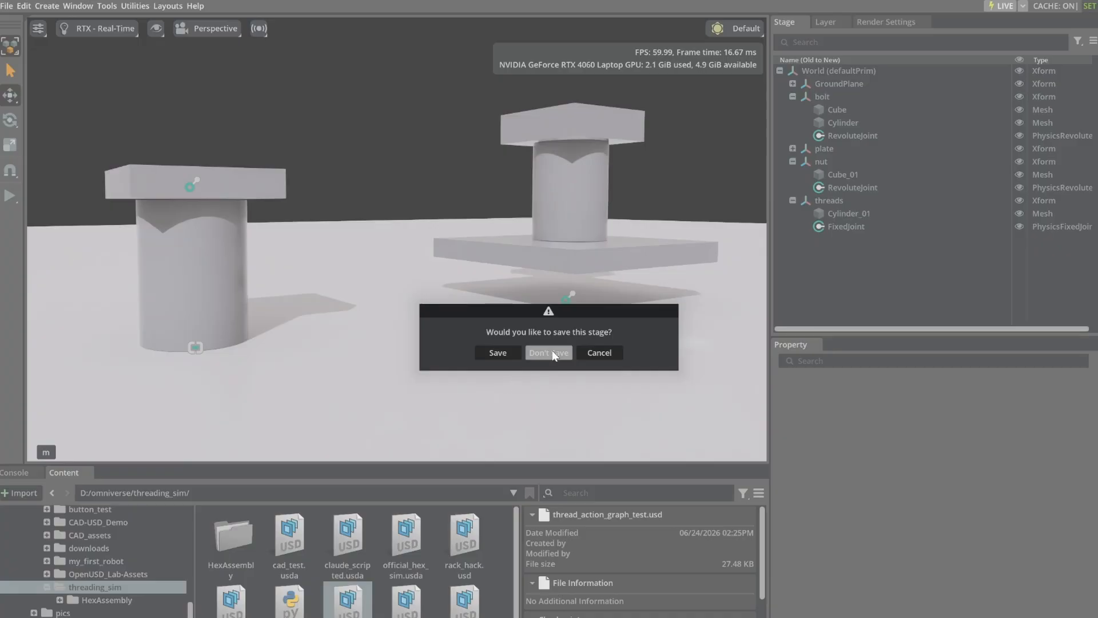
click(552, 352)
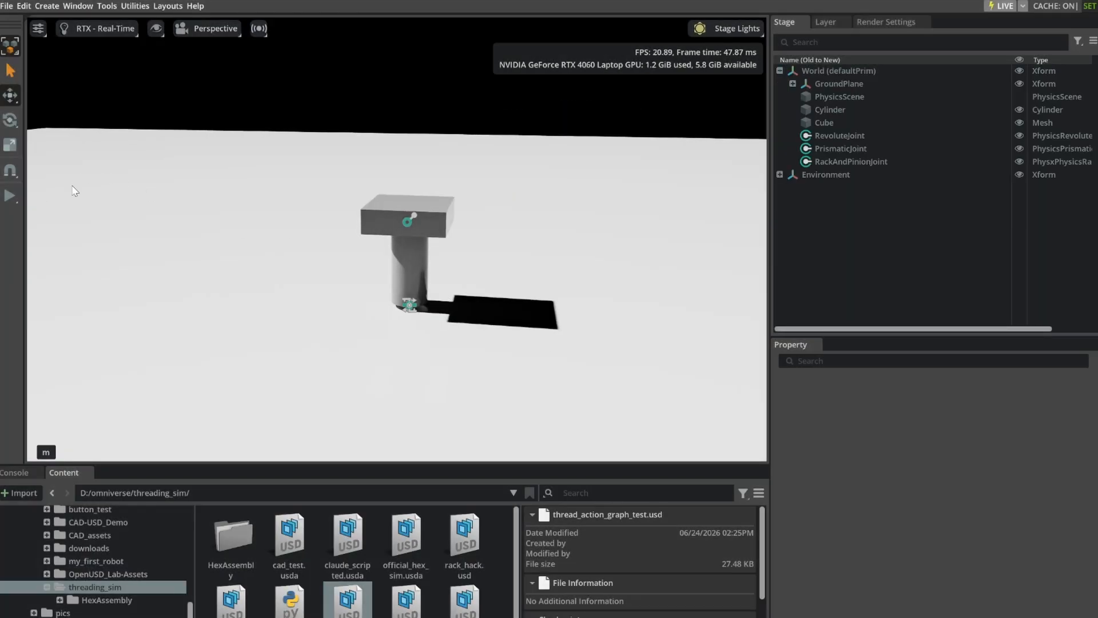
click(9, 195)
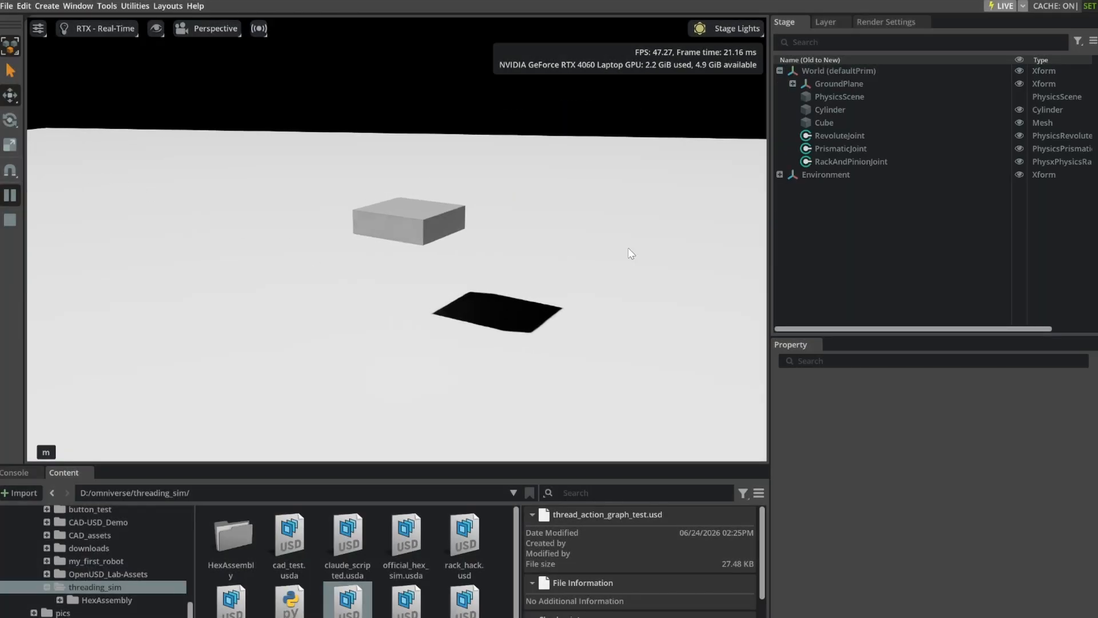
click(13, 218)
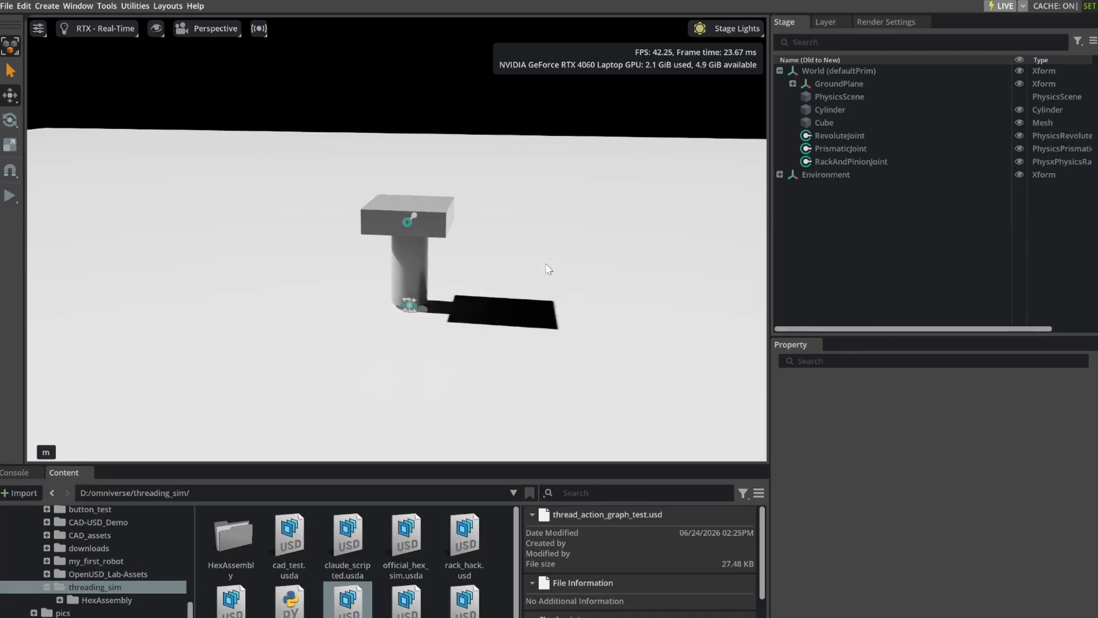
Inspect the properties of the RackAndPinionJoint, PrismaticJoint and RevoluteJoint in the stage.
click(870, 162)
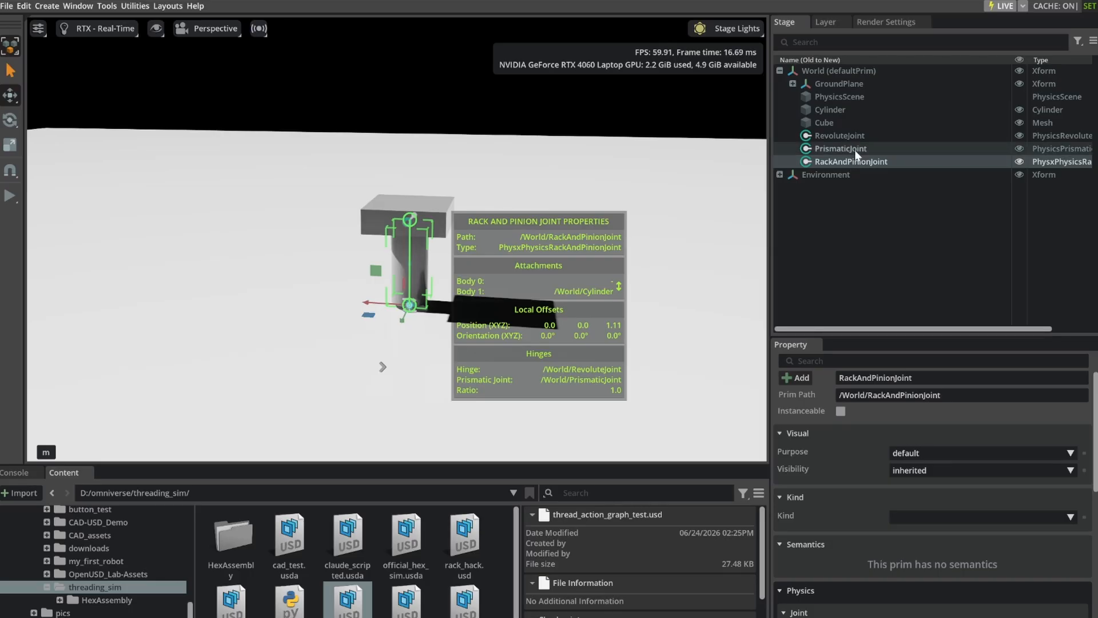
click(855, 148)
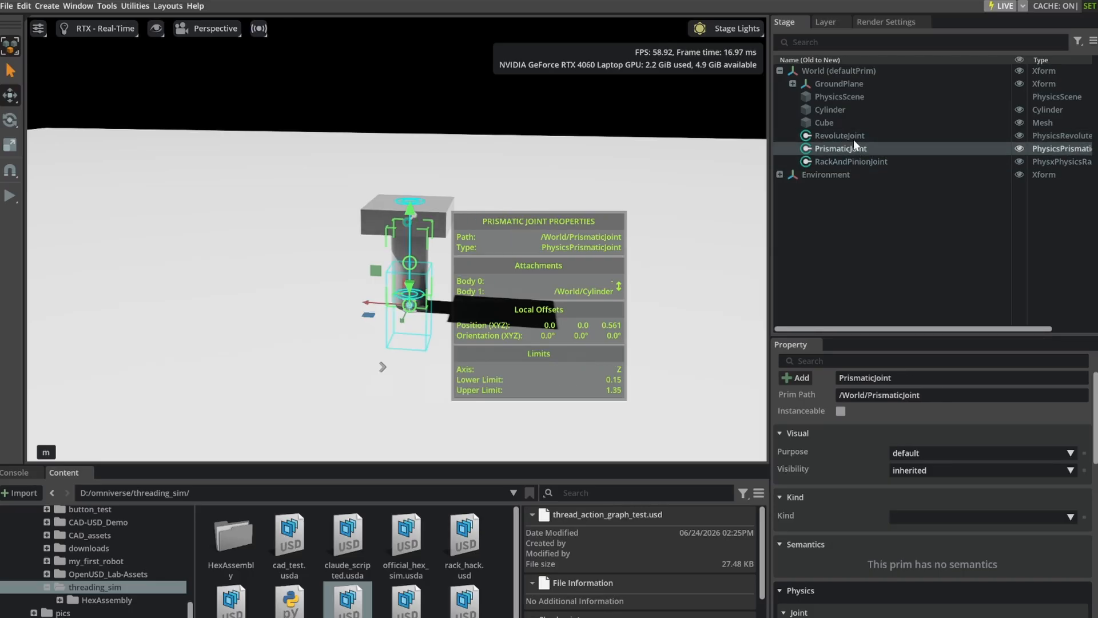
click(854, 137)
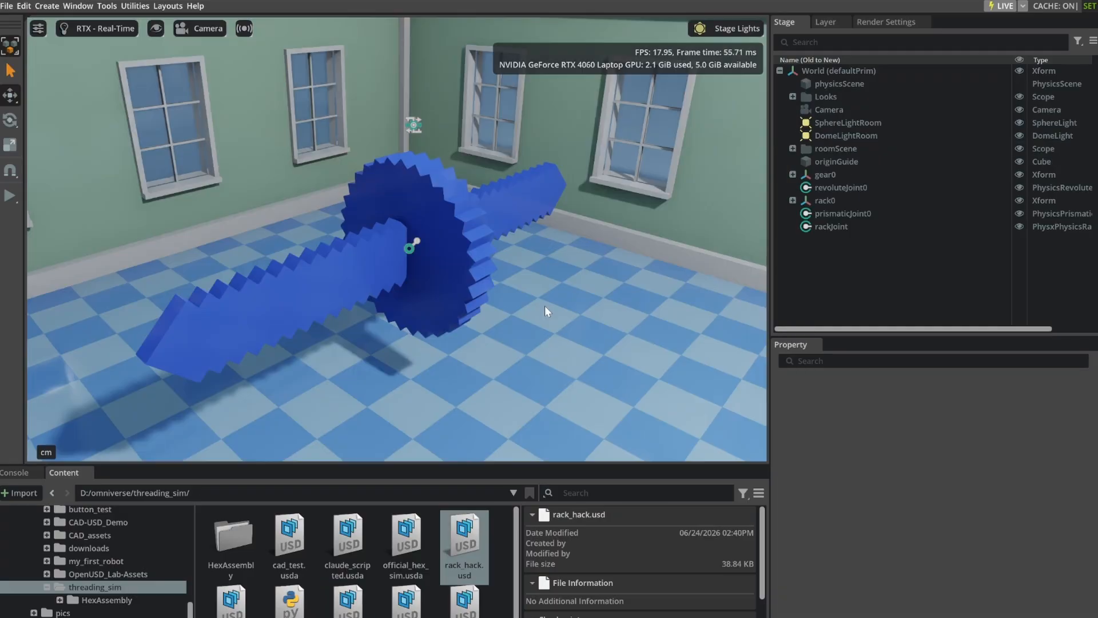
Play the rack_hack.usd simulation, examine the gear and rack motion from another angle, and restart the simulation.
click(16, 197)
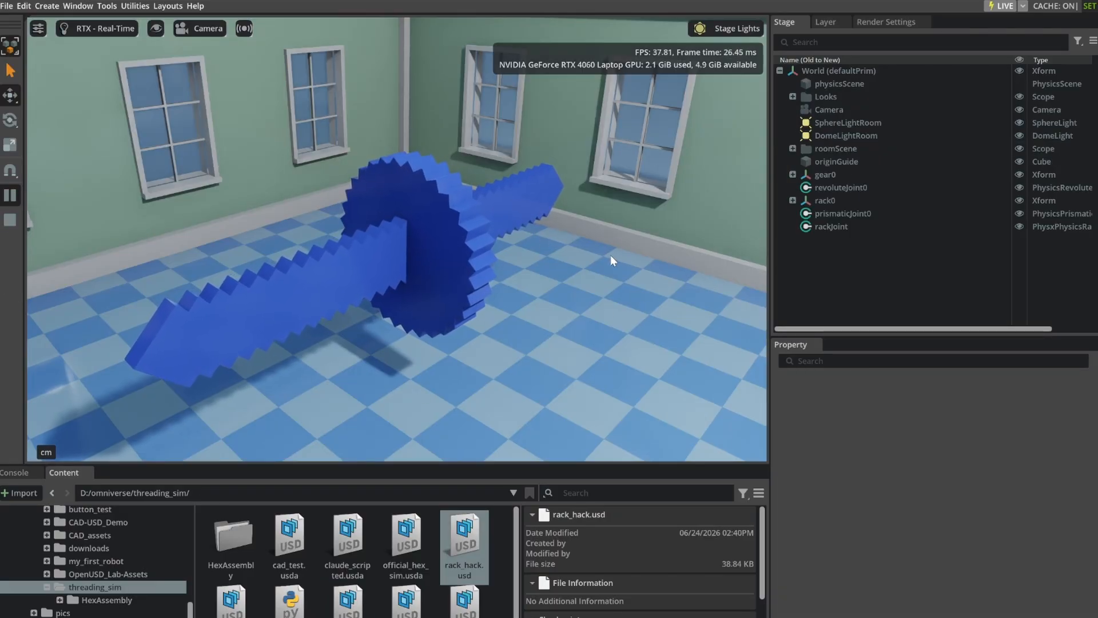
right_drag(630, 265, 548, 277)
middle_drag(548, 276, 390, 255)
right_drag(544, 247, 501, 254)
middle_drag(501, 255, 502, 288)
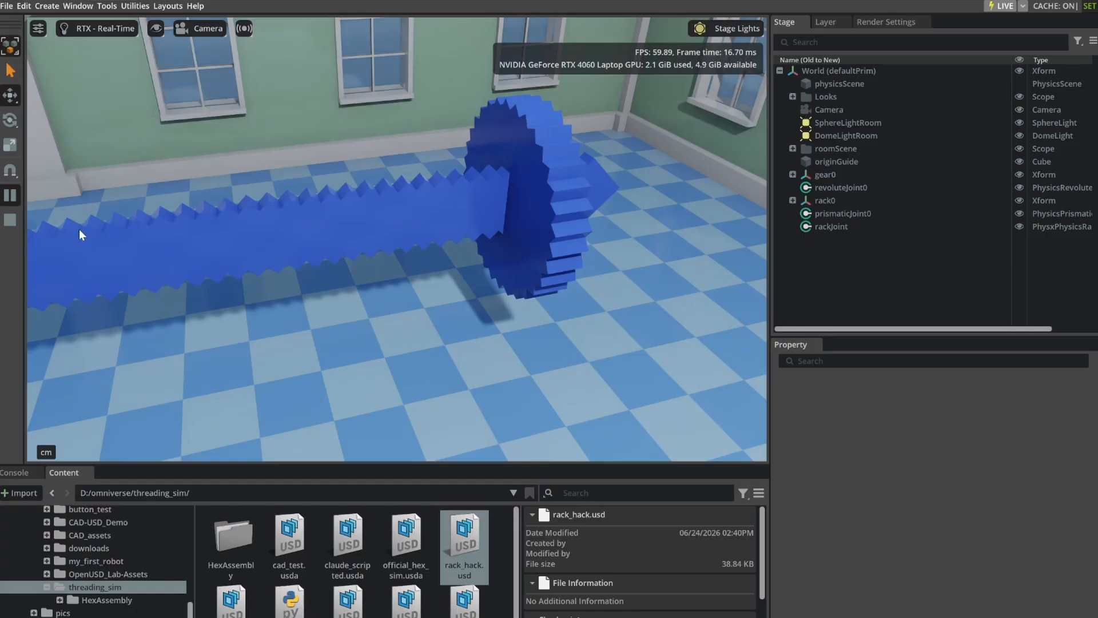
click(7, 221)
click(9, 197)
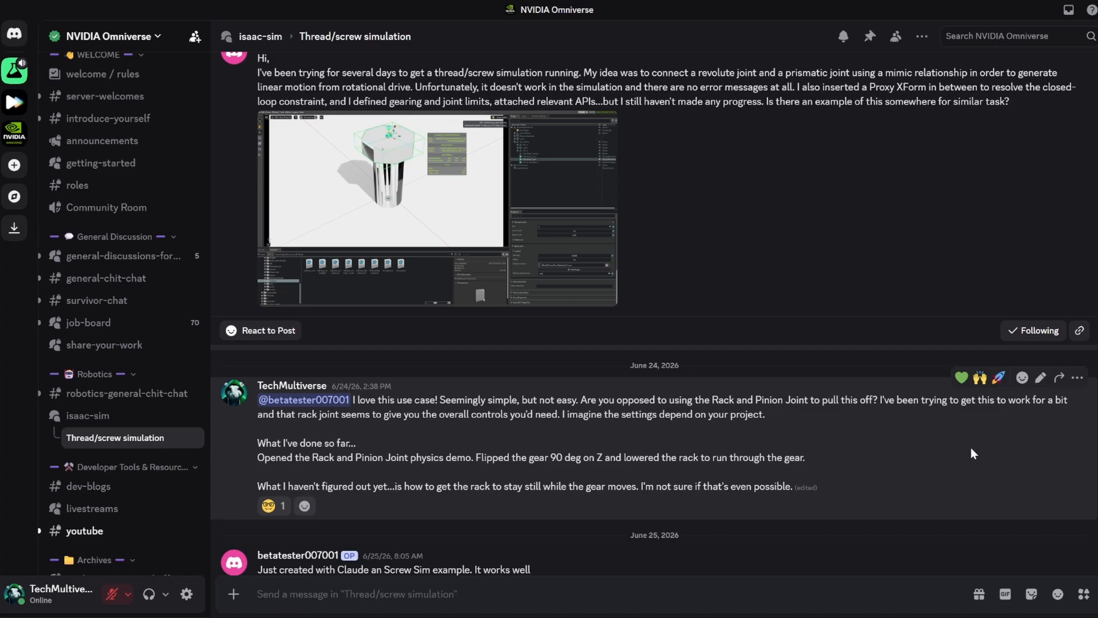
In the Discord thread, read the replies about the rack and pinion approach and the shared screw.py script.
scroll(939, 452, down, 5)
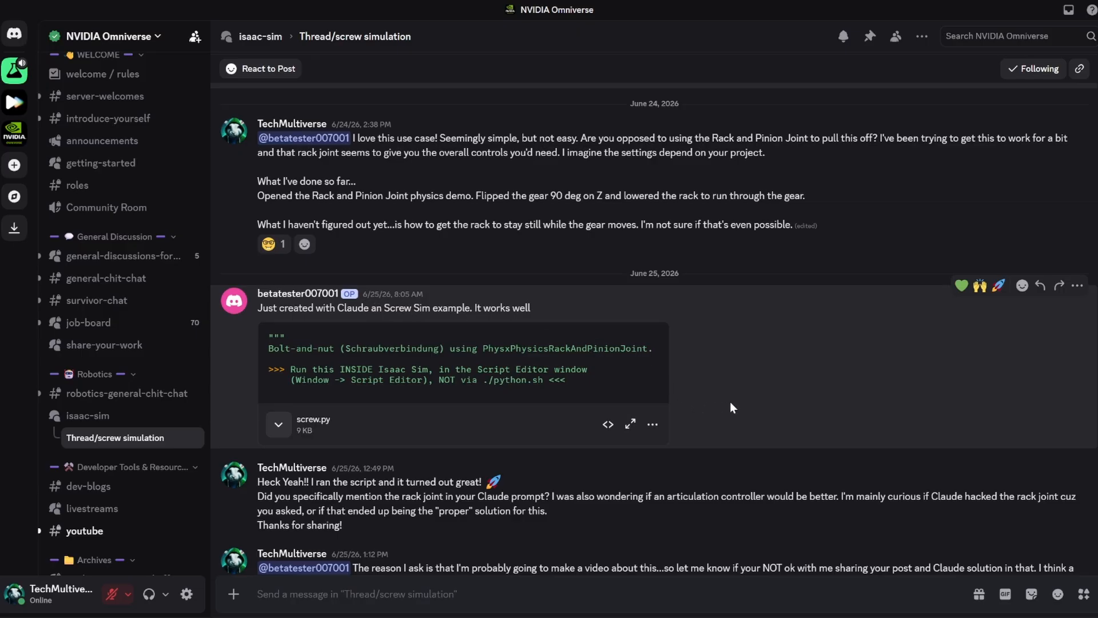
scroll(739, 399, down, 1)
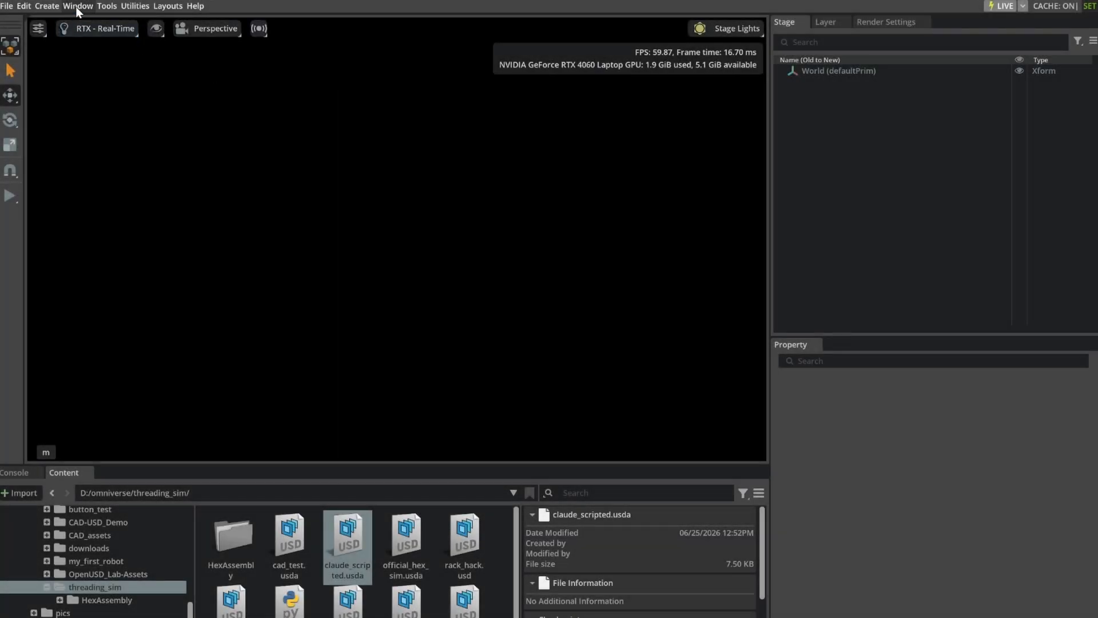
In Isaac Sim, paste the bolt-and-nut screw joint script into the Script Editor and run it on the empty stage.
click(76, 5)
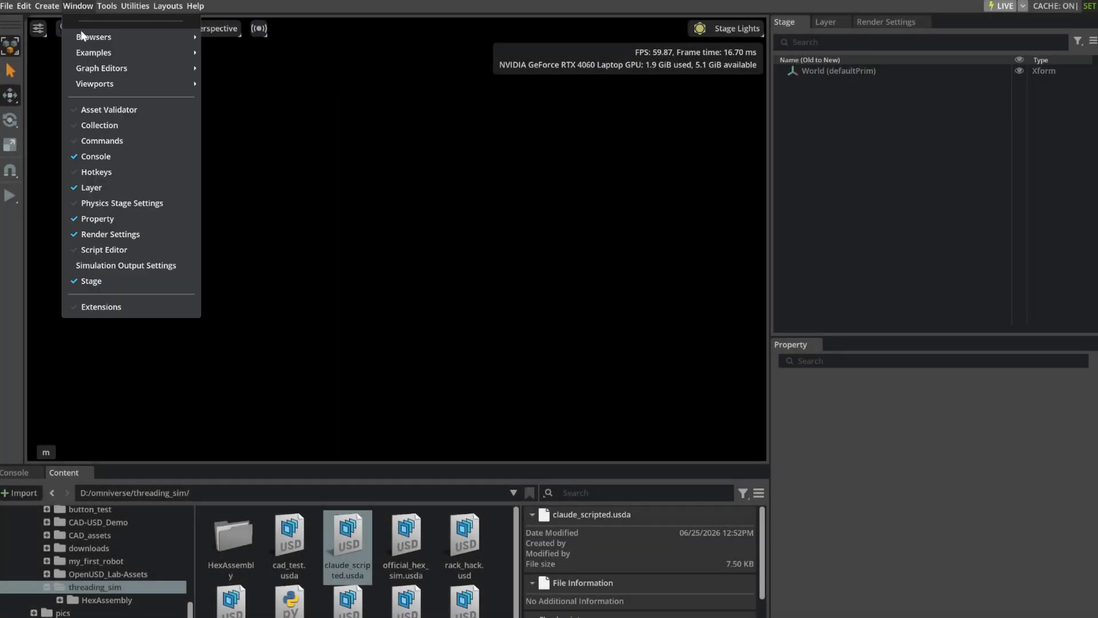
click(101, 248)
click(385, 336)
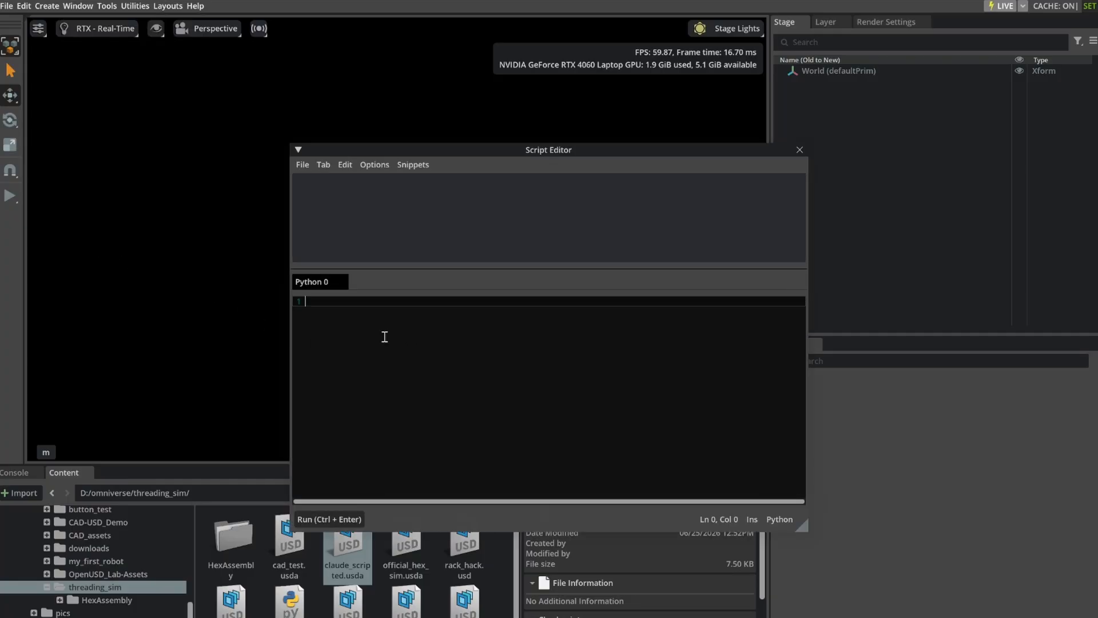
key(ctrl+v)
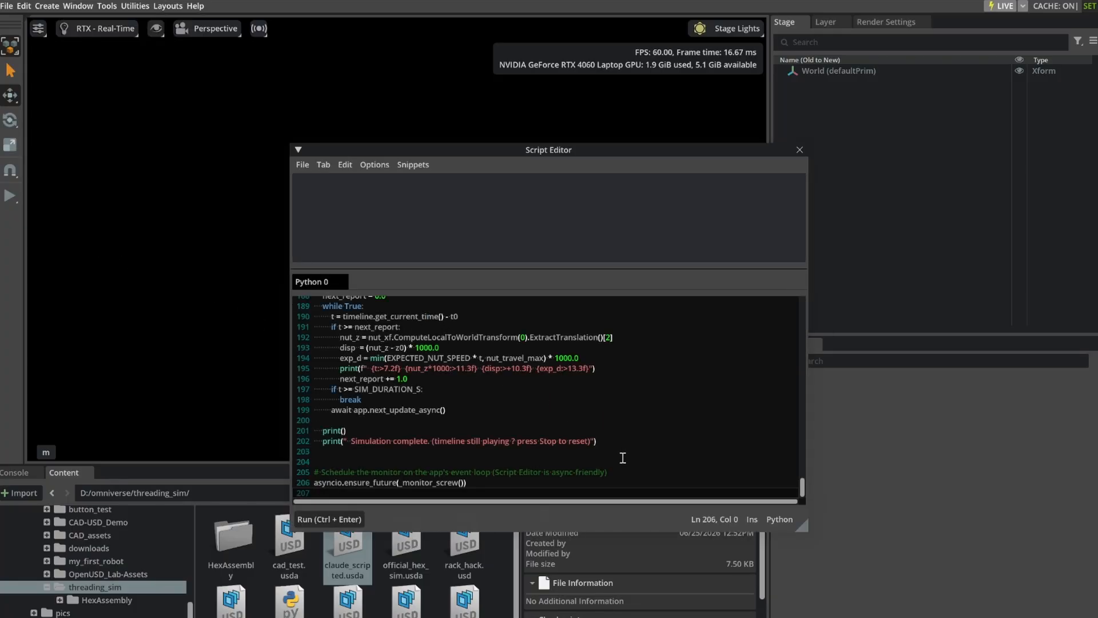
click(331, 519)
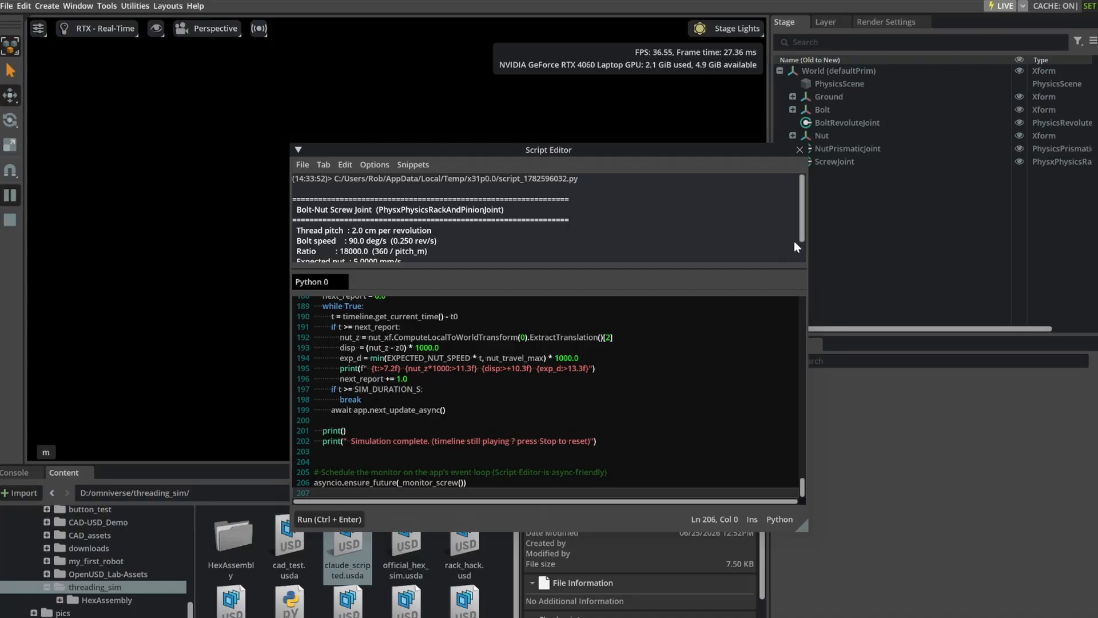
Dock the Script Editor alongside the Console and Content panels, and switch the viewport lighting to the Default light rig.
drag(478, 150, 266, 476)
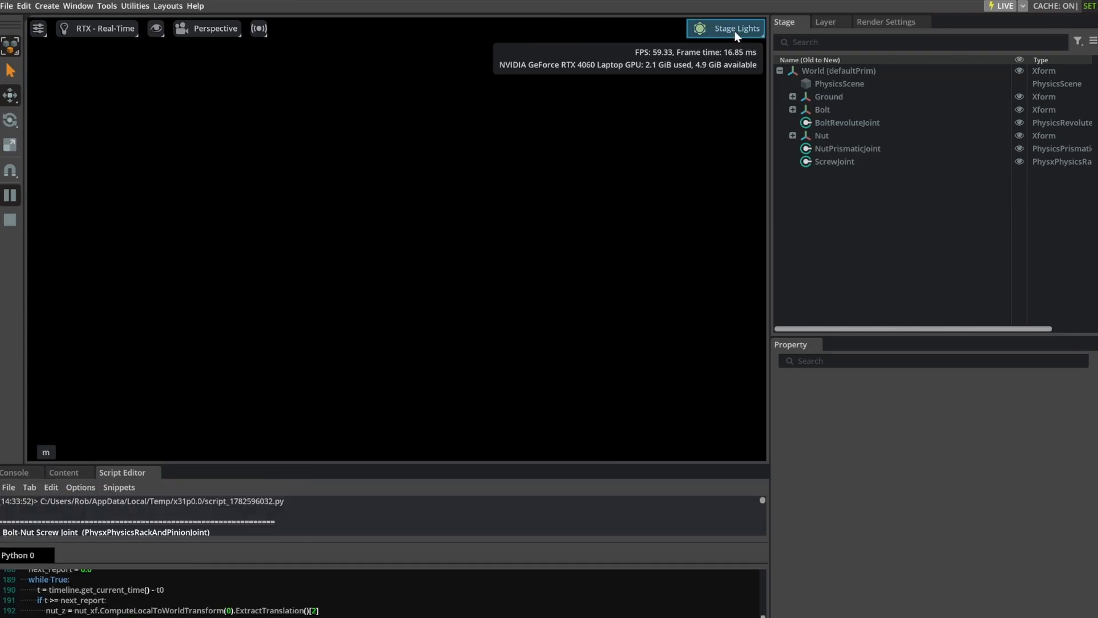
click(734, 29)
click(729, 138)
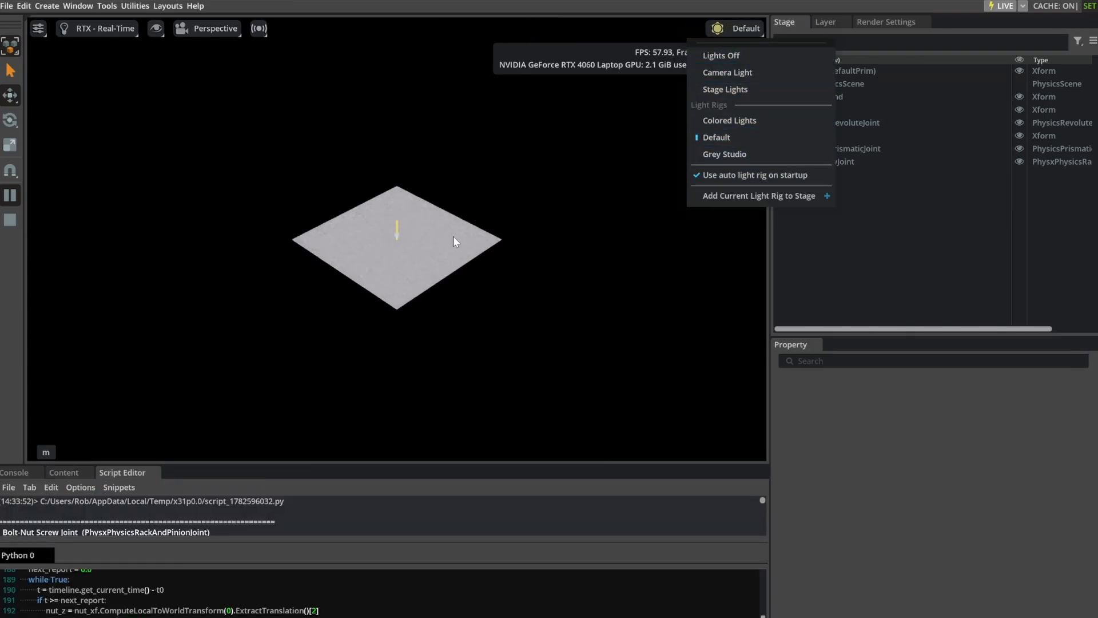
click(908, 195)
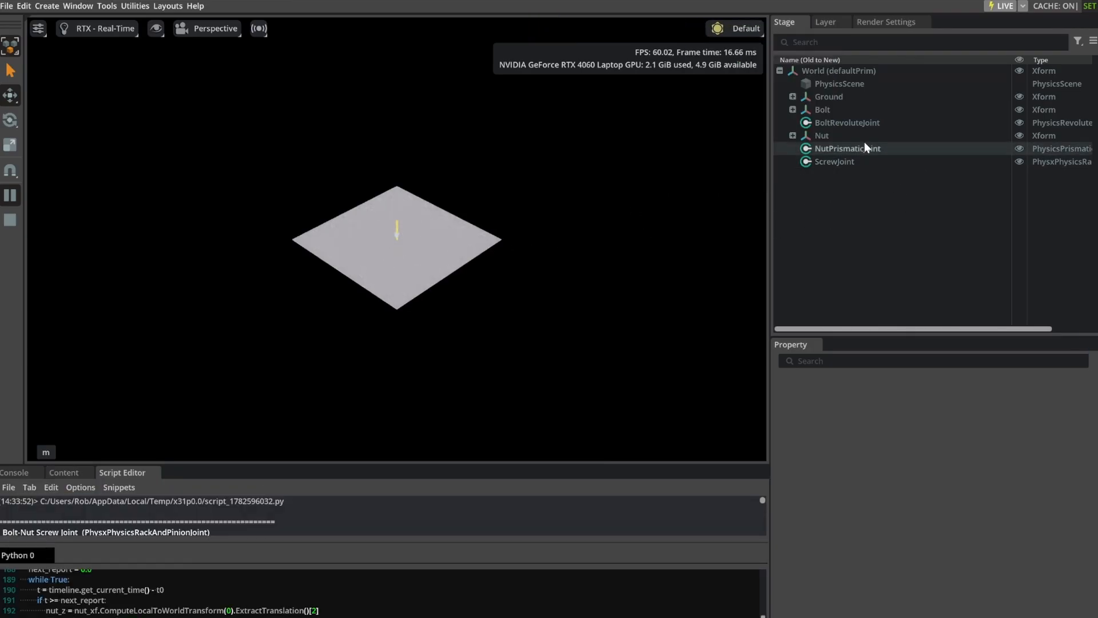
Select the Bolt and frame it in the viewport at a lower viewing angle.
click(836, 109)
key(f)
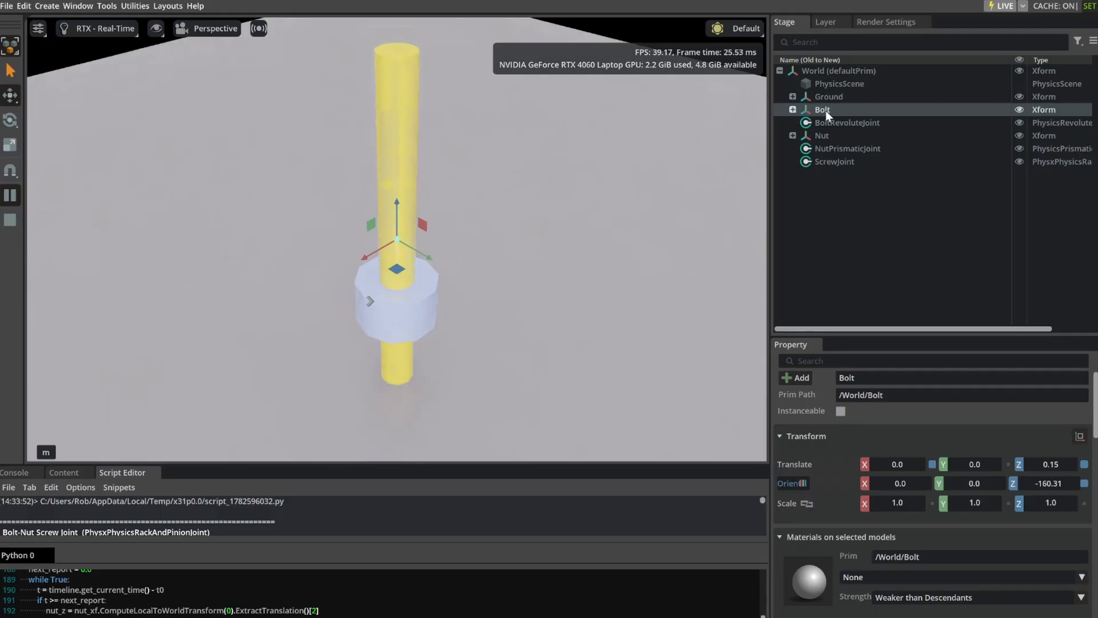
right_drag(564, 318, 549, 278)
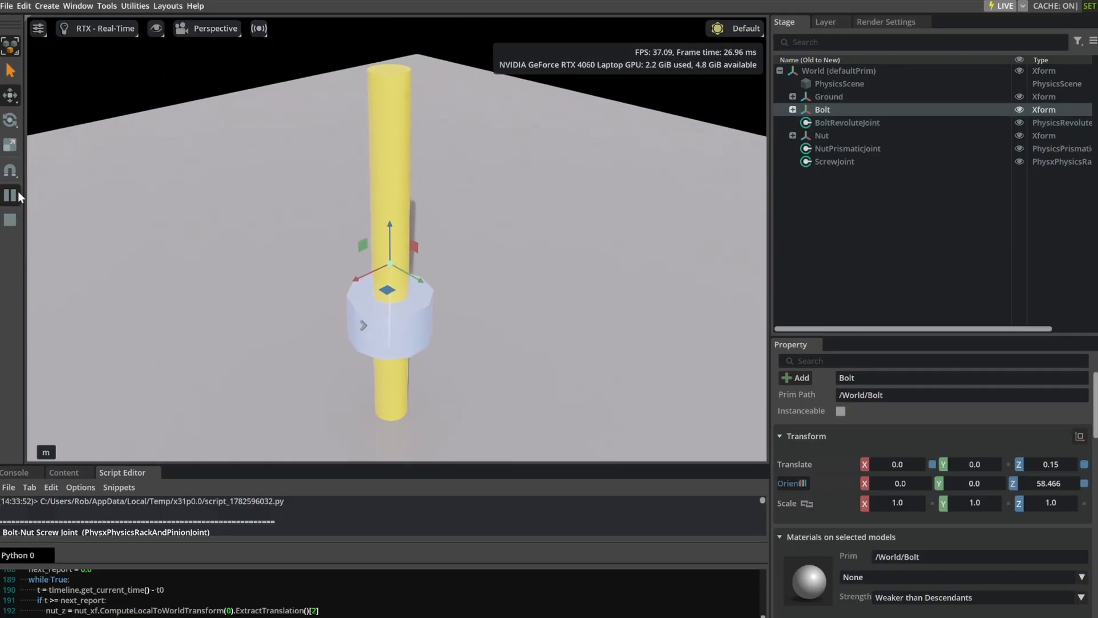
Restart the screw simulation and examine the nut's travel along the rotating bolt.
click(12, 221)
click(10, 195)
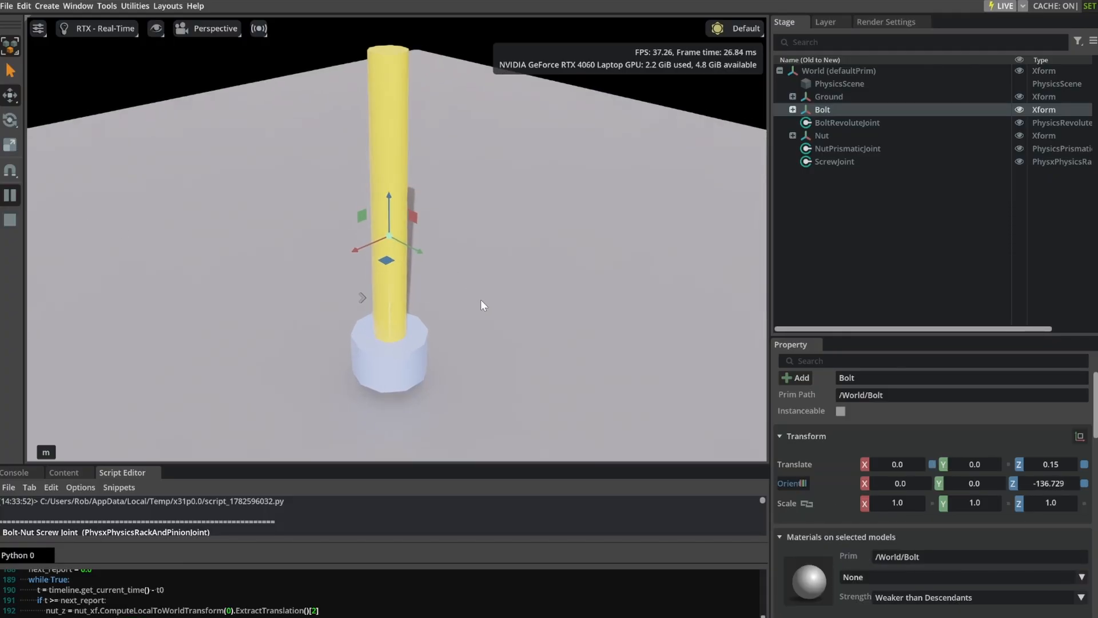
scroll(469, 283, up, 1)
right_drag(520, 287, 525, 254)
middle_drag(524, 251, 520, 218)
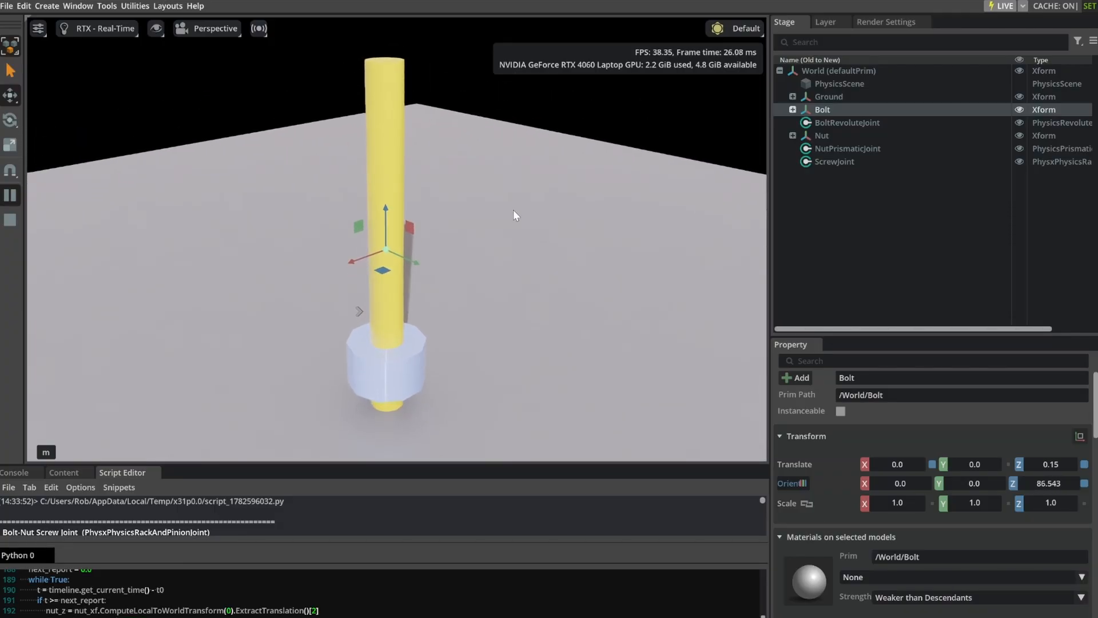
scroll(411, 64, up, 2)
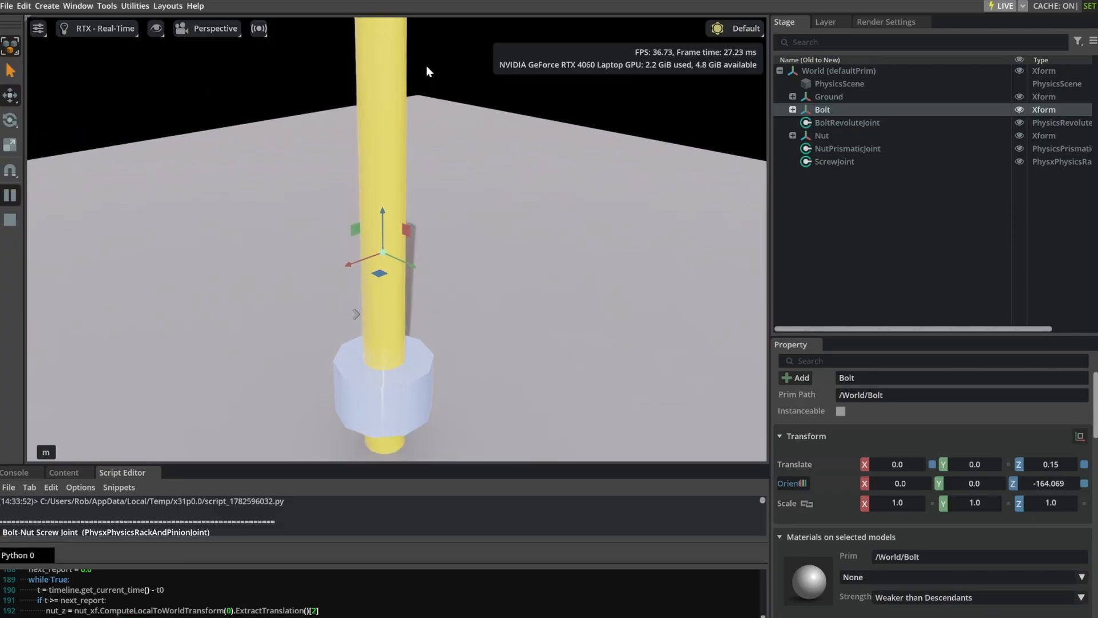
scroll(430, 83, down, 2)
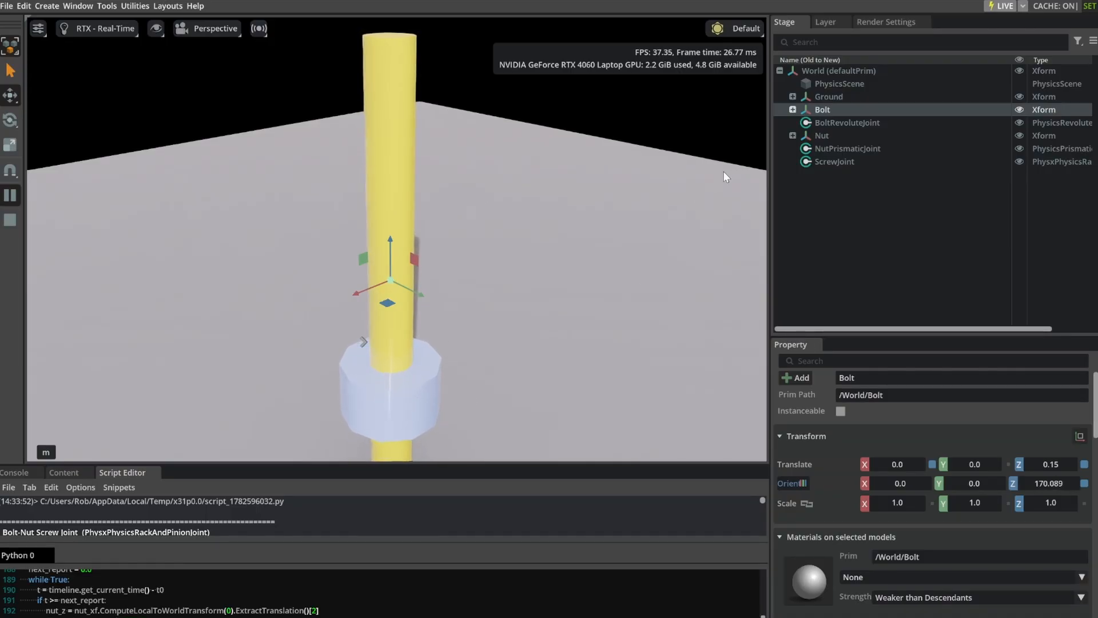
Inspect the properties of the Nut, NutPrismaticJoint, BoltRevoluteJoint and ScrewJoint while the simulation plays.
click(827, 137)
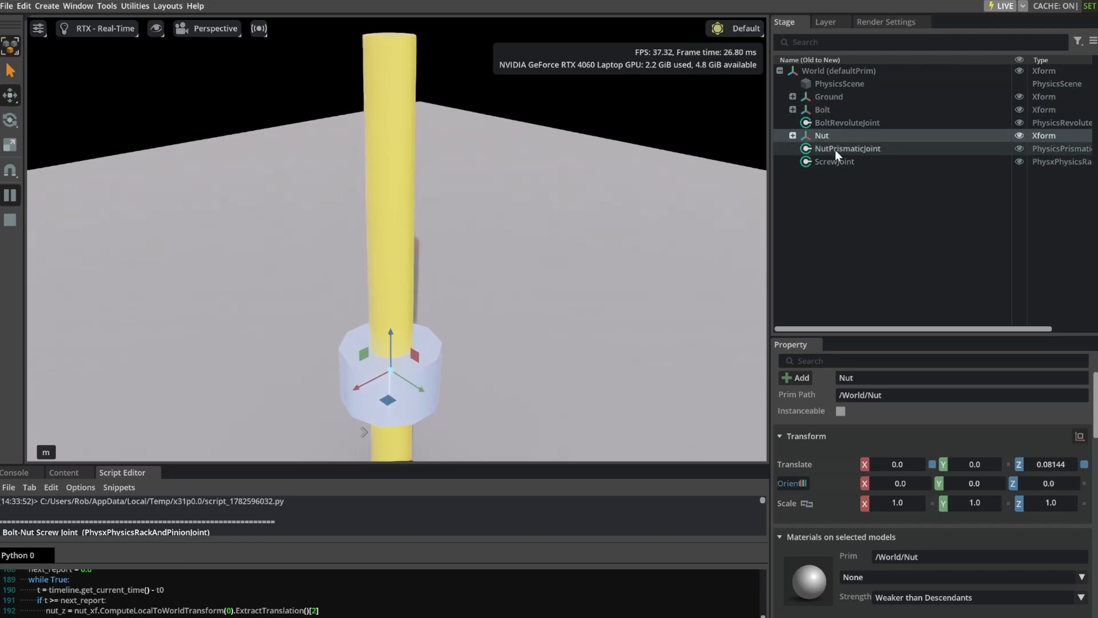
click(835, 149)
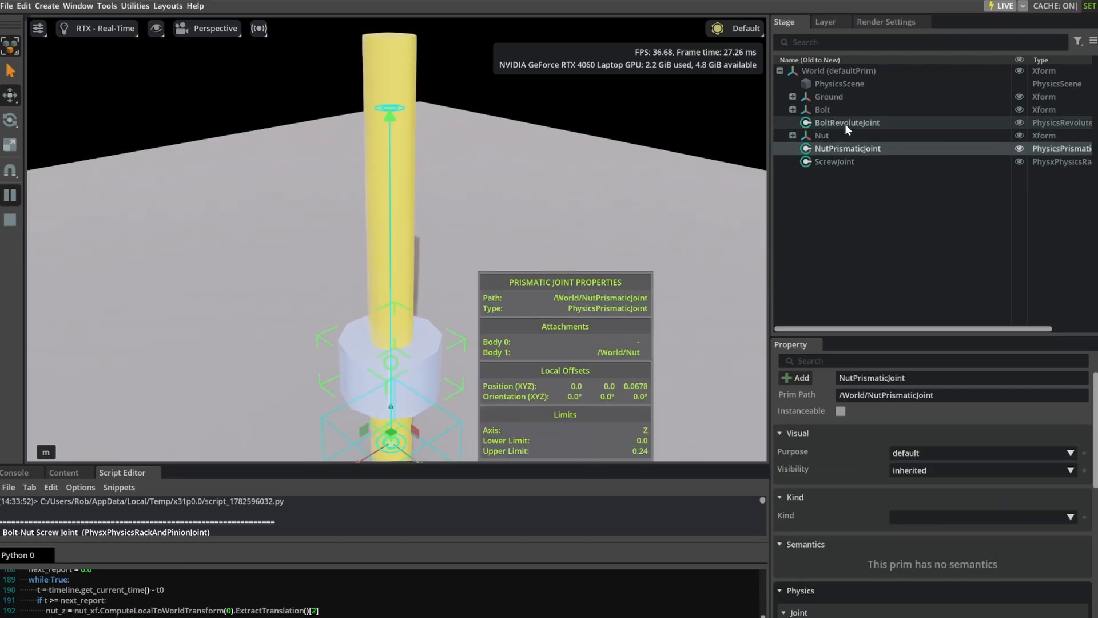
click(846, 123)
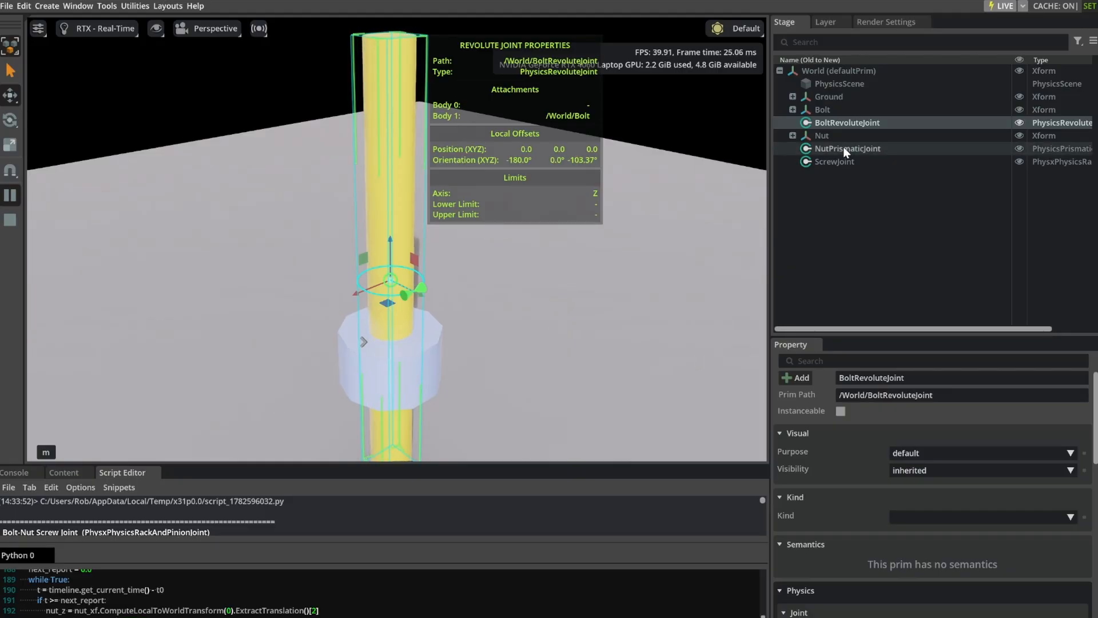
click(843, 147)
click(837, 162)
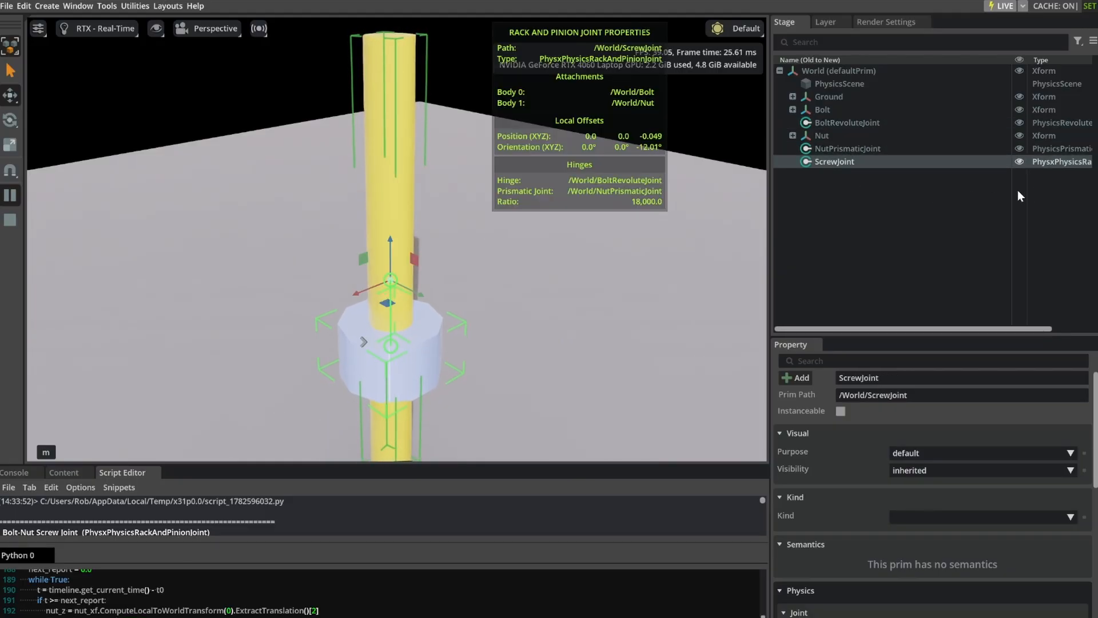
Widen the Stage and Property panels, examine the ScrewJoint's Rack And Pinion Joint settings, and clear the selection.
drag(769, 232, 695, 236)
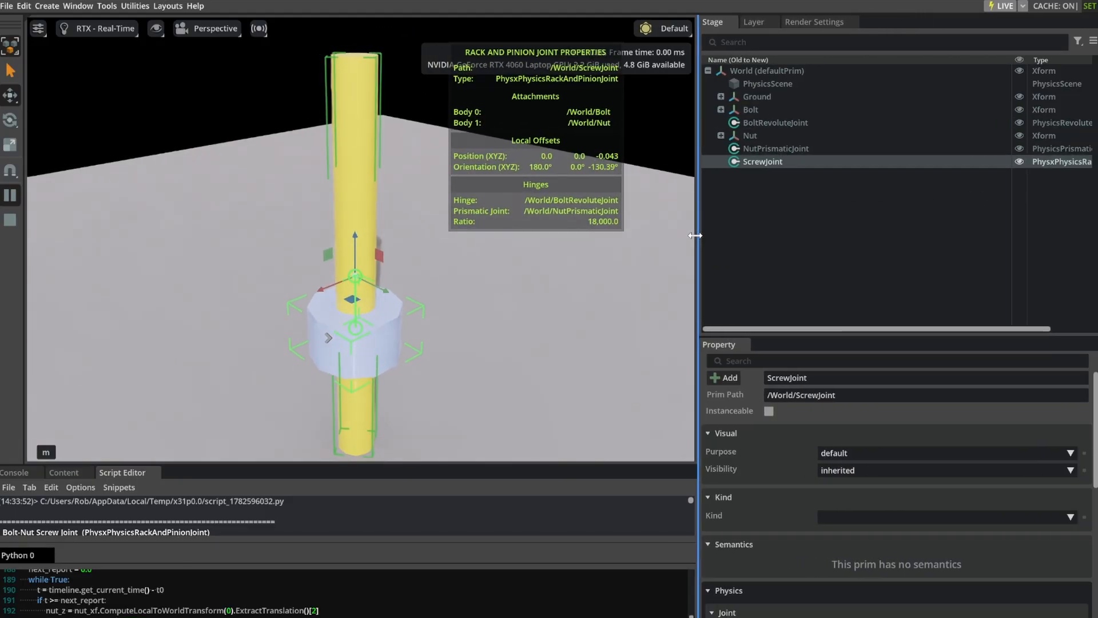
scroll(781, 478, down, 2)
scroll(783, 480, down, 6)
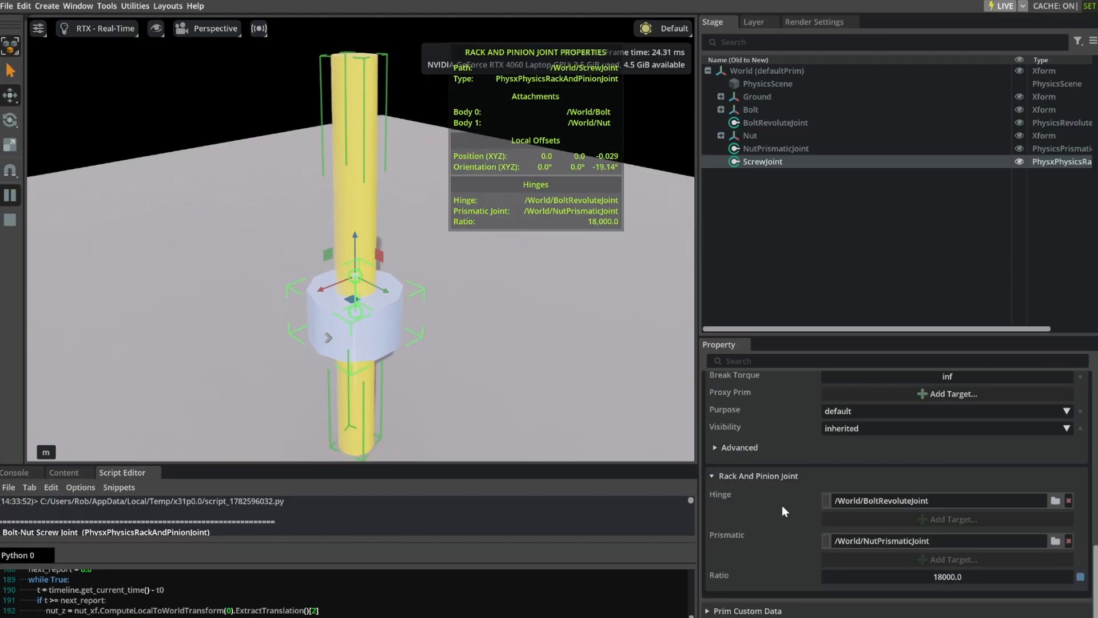
scroll(782, 505, down, 1)
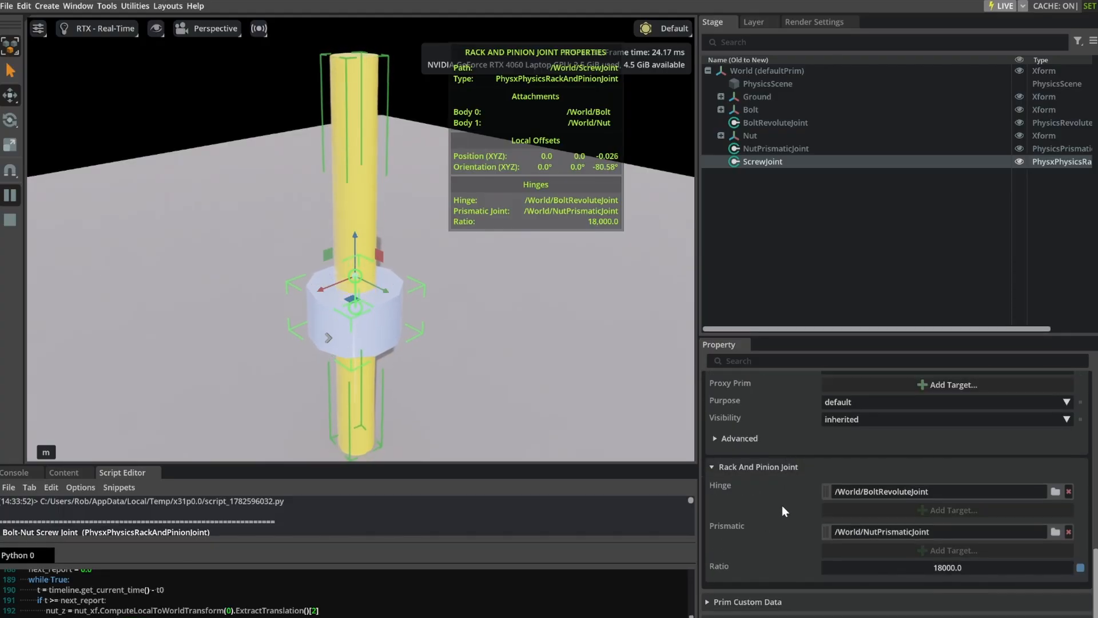
click(745, 272)
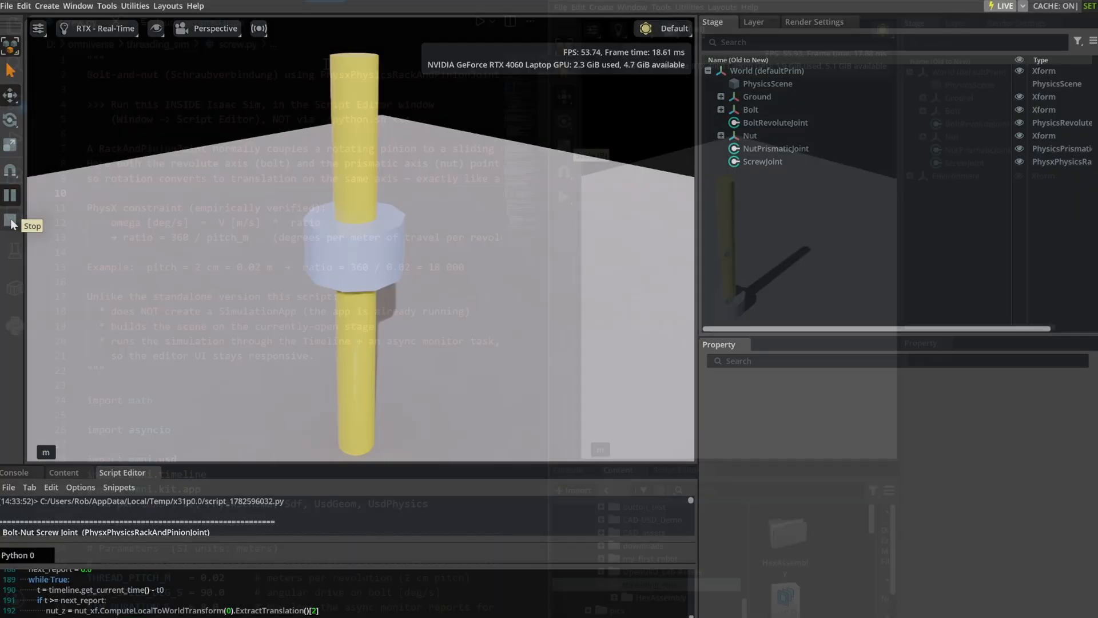
In the code editor, enlarge the screw.py pane, and frame the bolt and nut closely from a lower angle in the Isaac Sim viewport.
drag(190, 23, 280, 492)
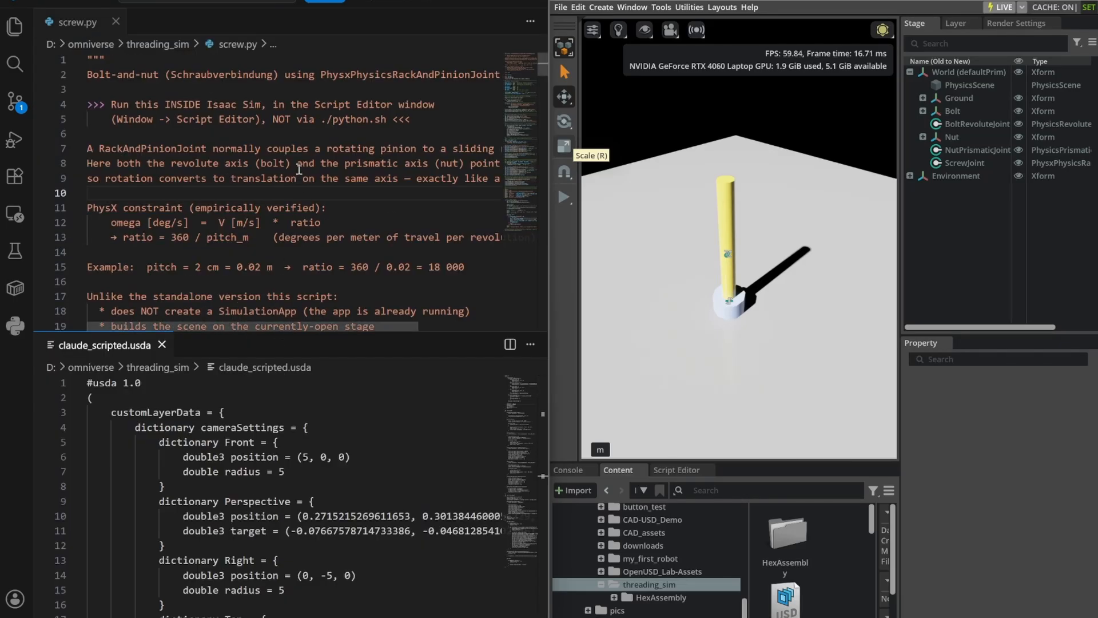
drag(460, 333, 446, 443)
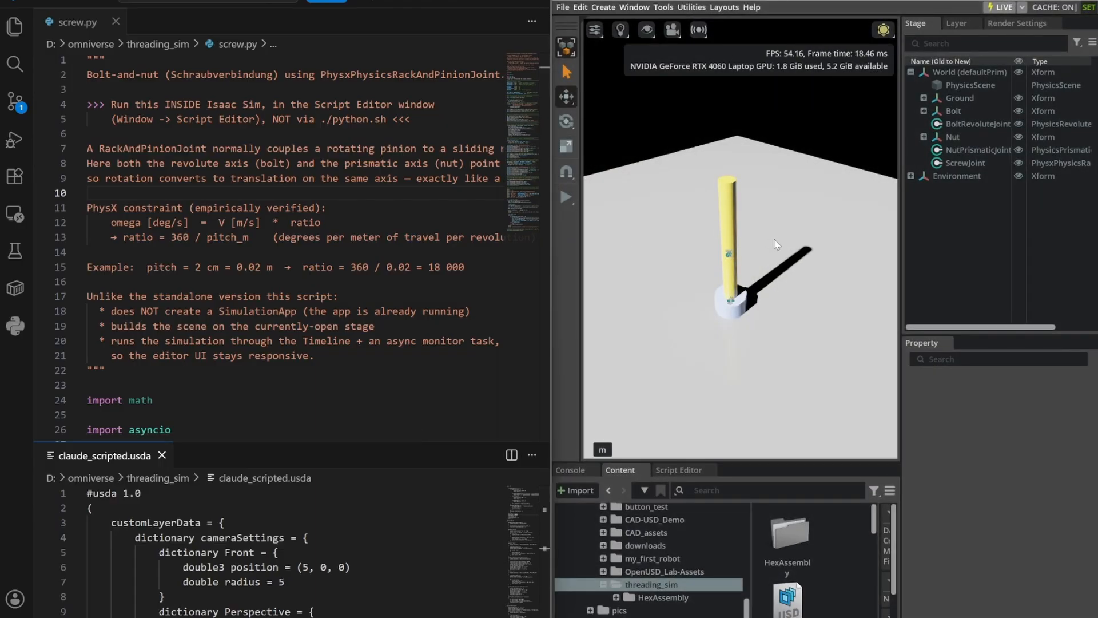
scroll(774, 235, up, 2)
mouse_move(773, 236)
middle_down()
mouse_move(753, 215)
mouse_move(768, 244)
middle_up()
right_drag(768, 244, 767, 127)
scroll(778, 214, up, 5)
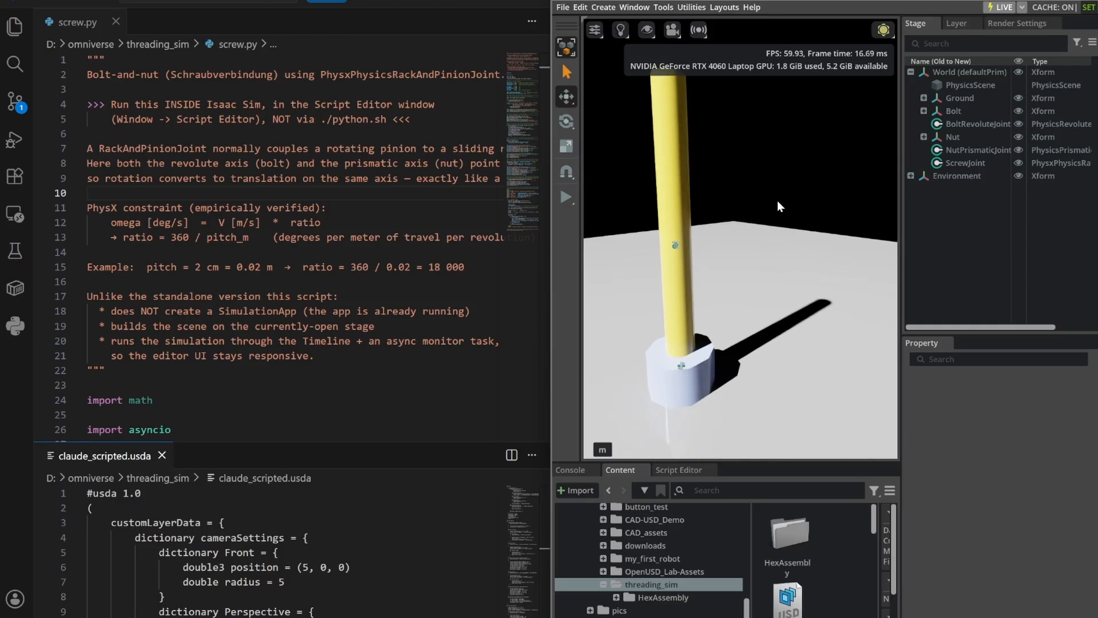
middle_drag(791, 230, 800, 232)
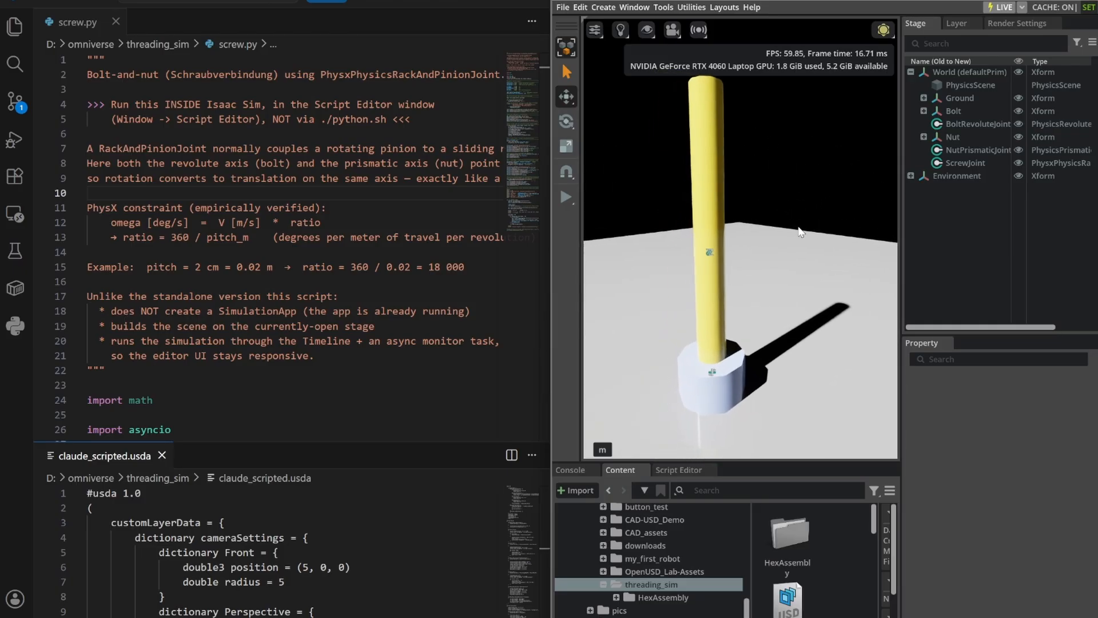
Widen the Stage and Property panels, inspect the ScrewJoint's properties with the bolt in view, and clear the selection.
drag(901, 238, 818, 238)
scroll(728, 245, up, 3)
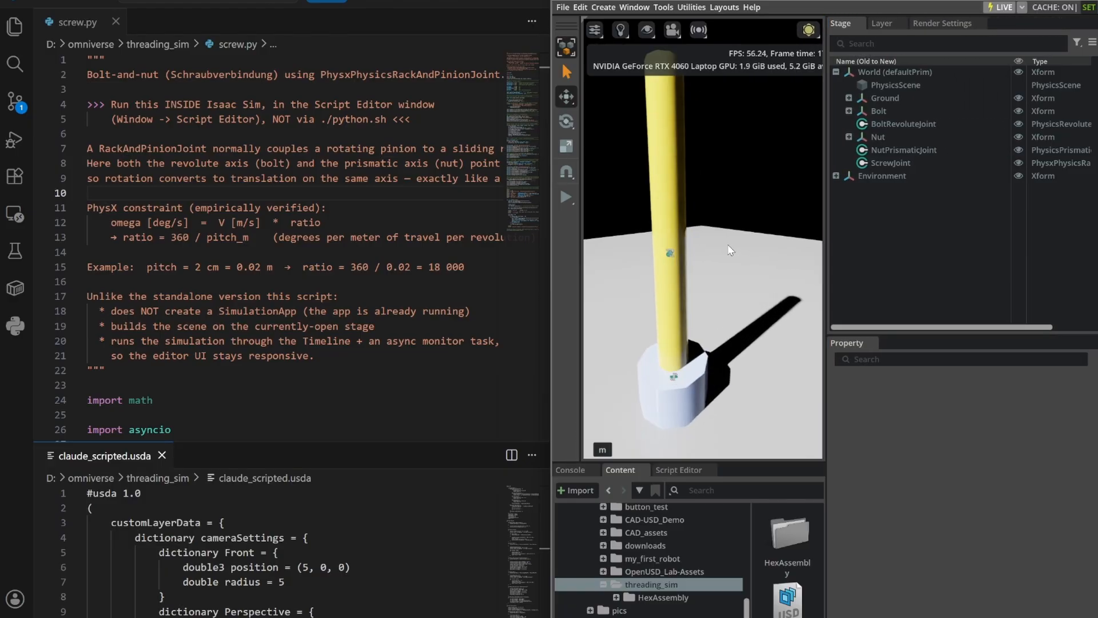
middle_drag(730, 247, 745, 251)
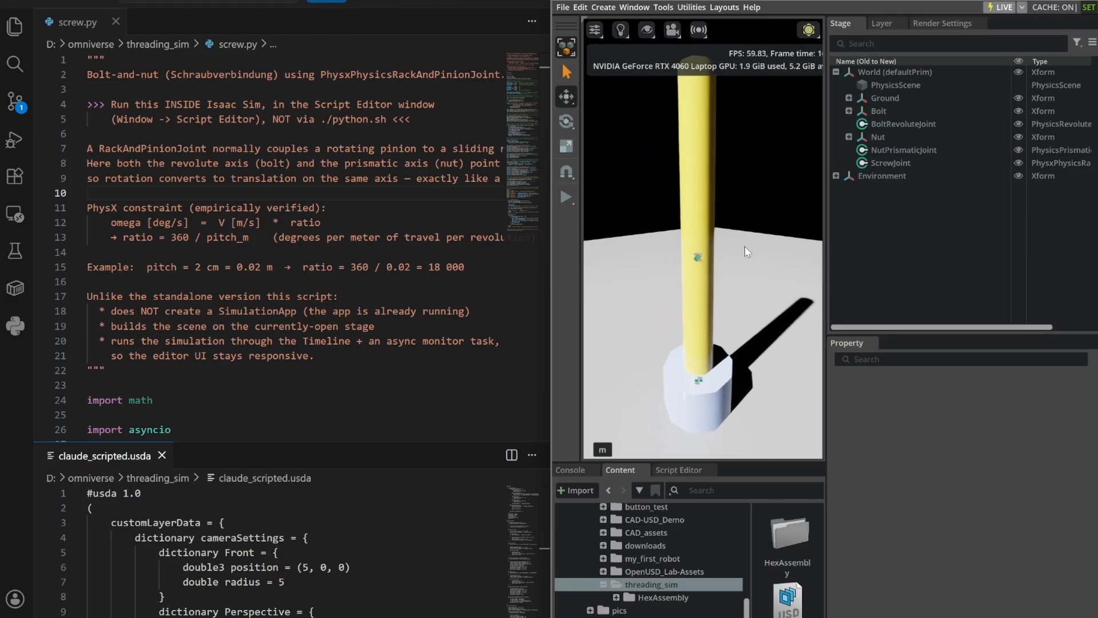
click(892, 162)
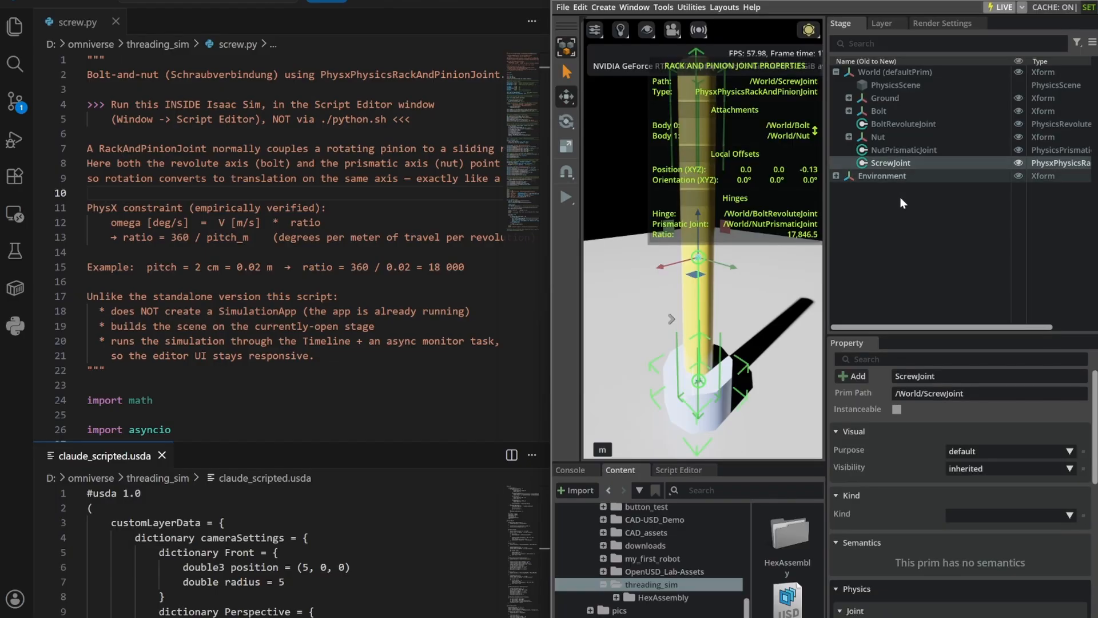
click(838, 282)
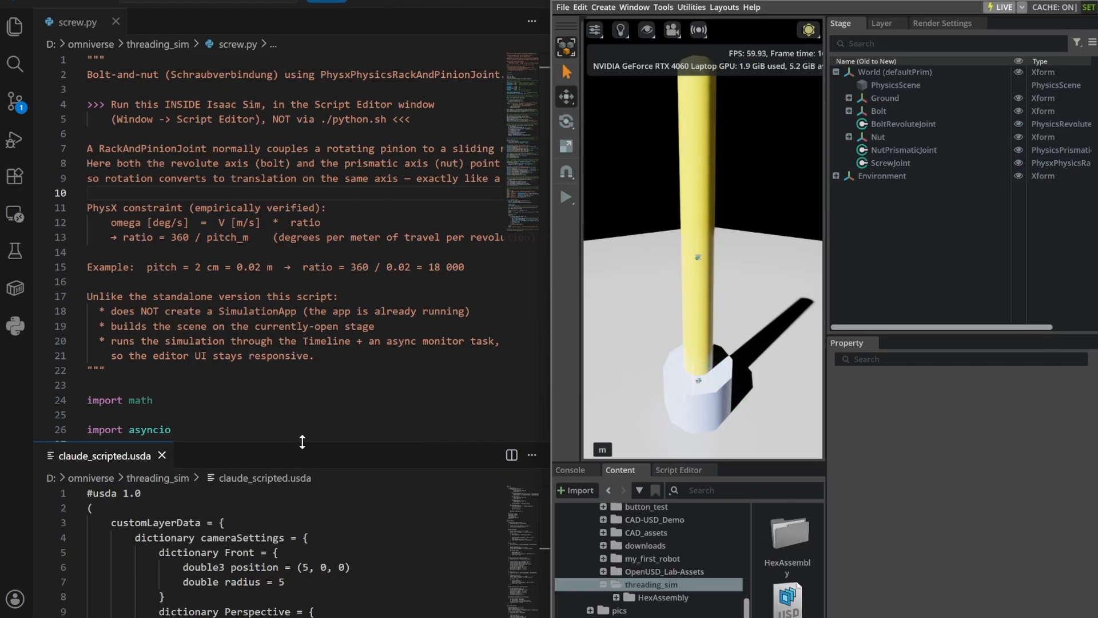
Enlarge the claude_scripted.usda pane and read the description, imports and parameter definitions of screw.py.
drag(302, 441, 303, 365)
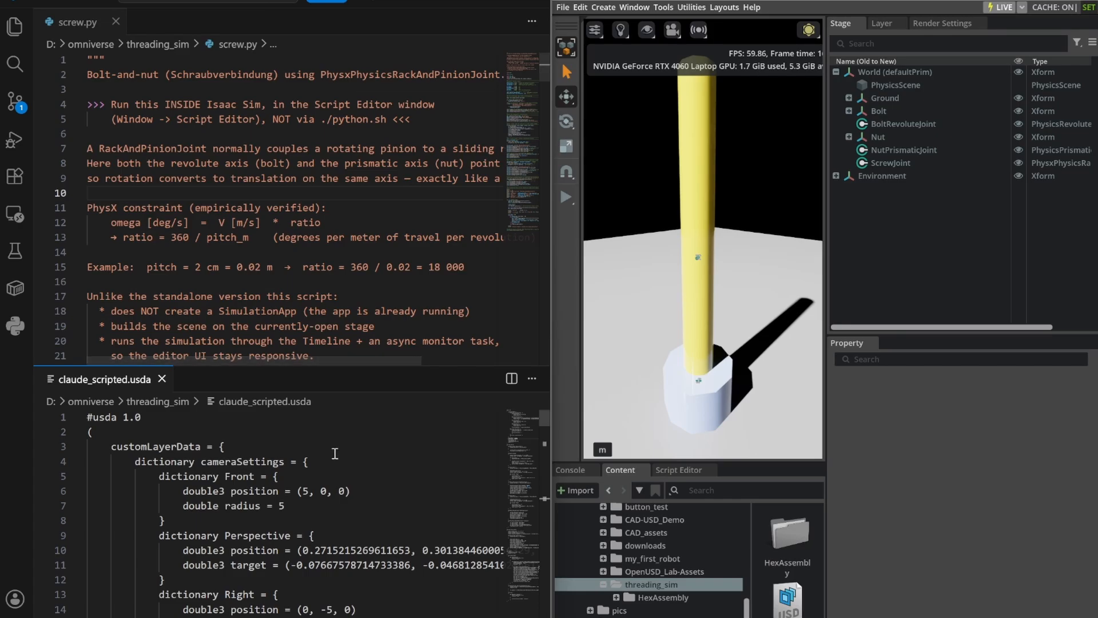
scroll(335, 455, down, 3)
scroll(336, 418, up, 3)
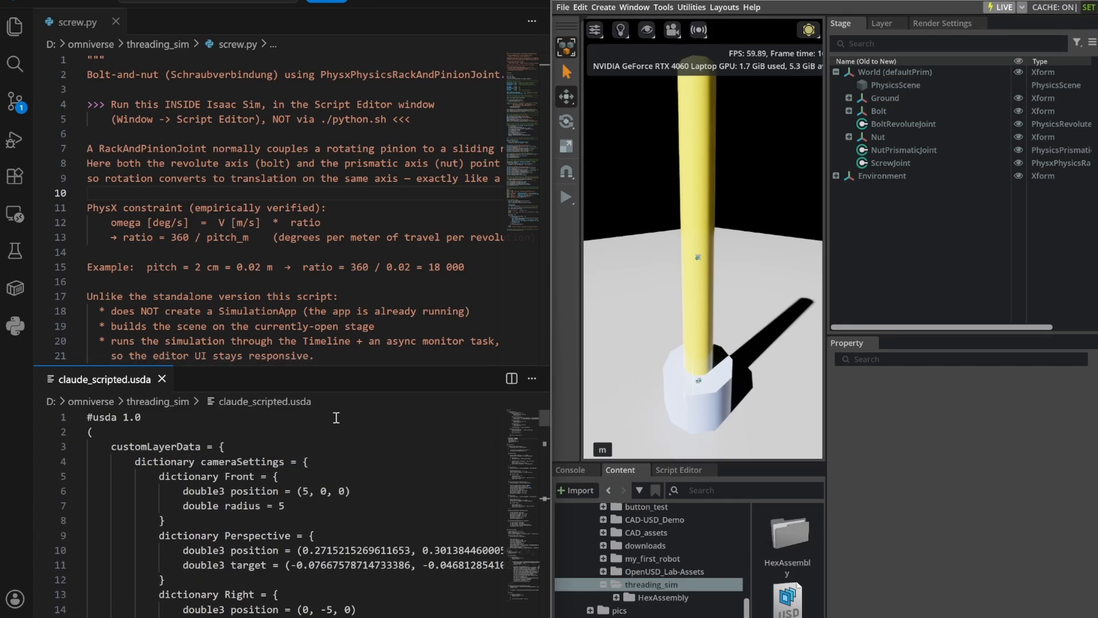
scroll(372, 243, down, 3)
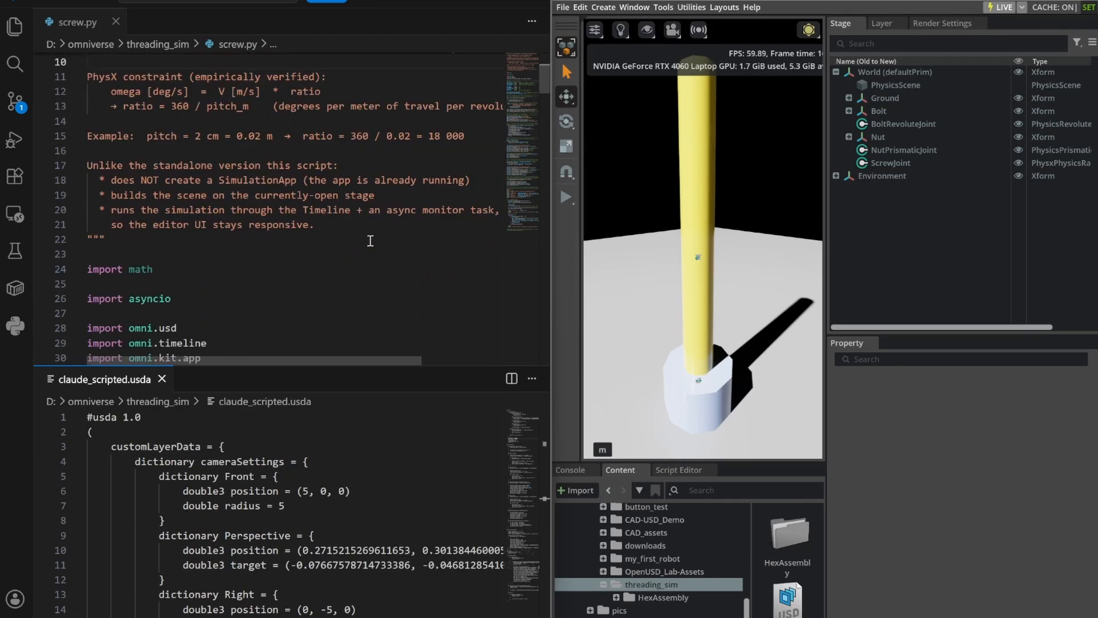
scroll(371, 241, down, 1)
scroll(369, 233, down, 3)
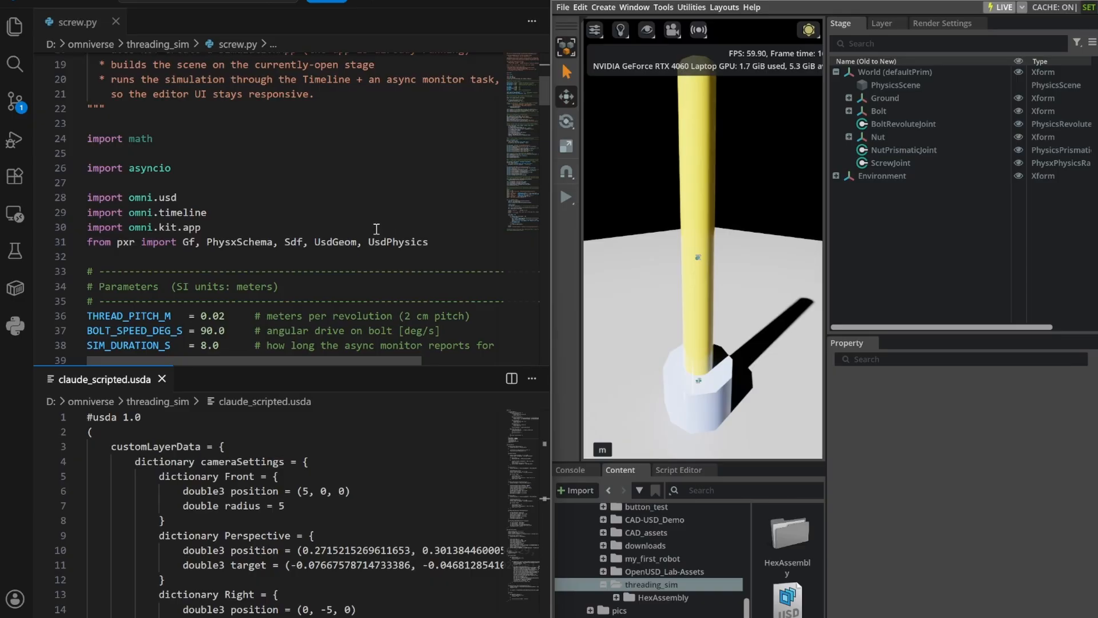
scroll(374, 228, down, 3)
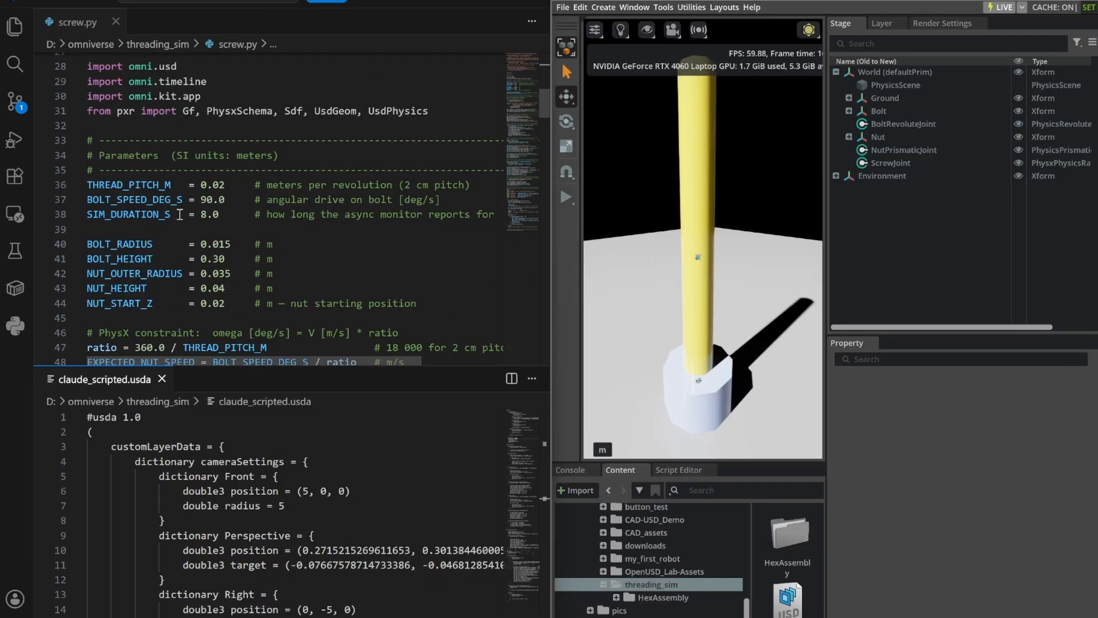
scroll(367, 236, down, 5)
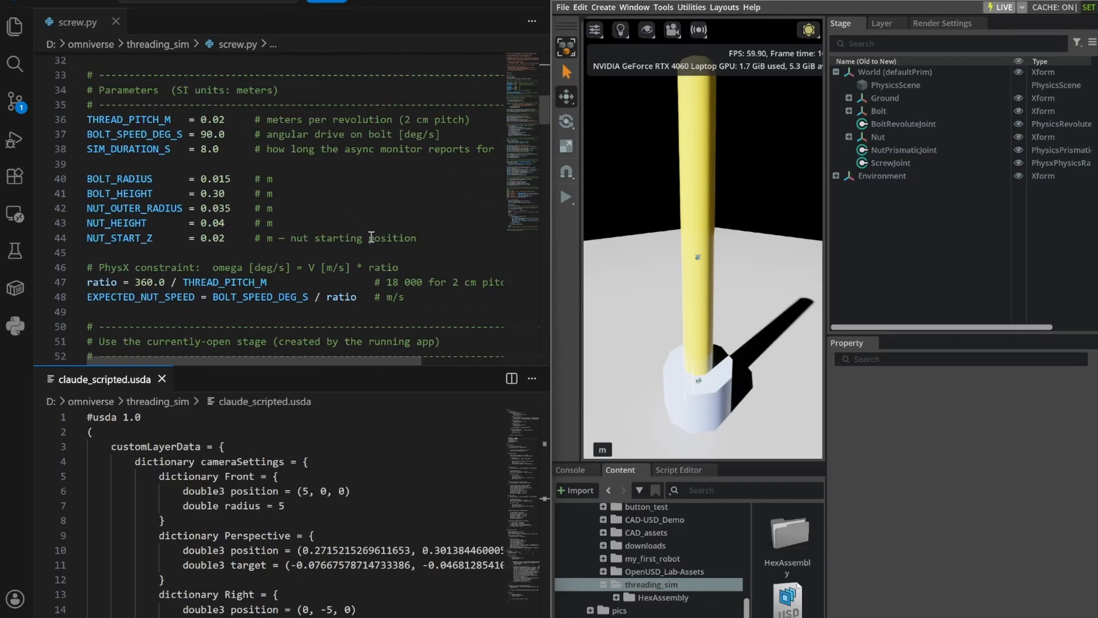
Read the stage setup, leftover removal, physics scene, ground plane and make_cylinder helper code in screw.py.
scroll(376, 226, down, 1)
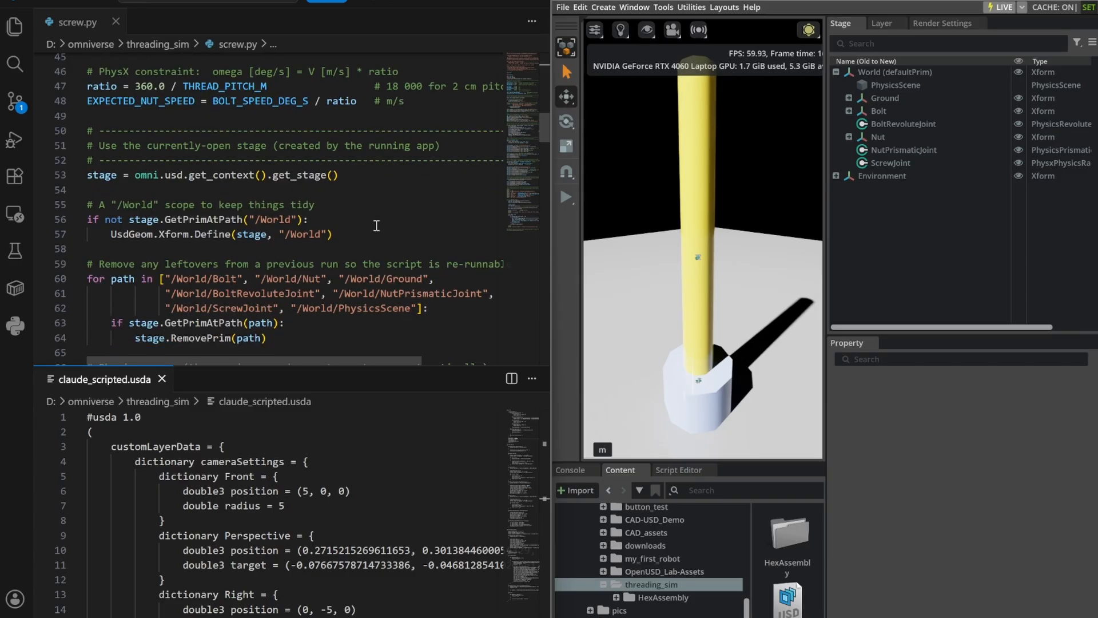
scroll(372, 193, down, 1)
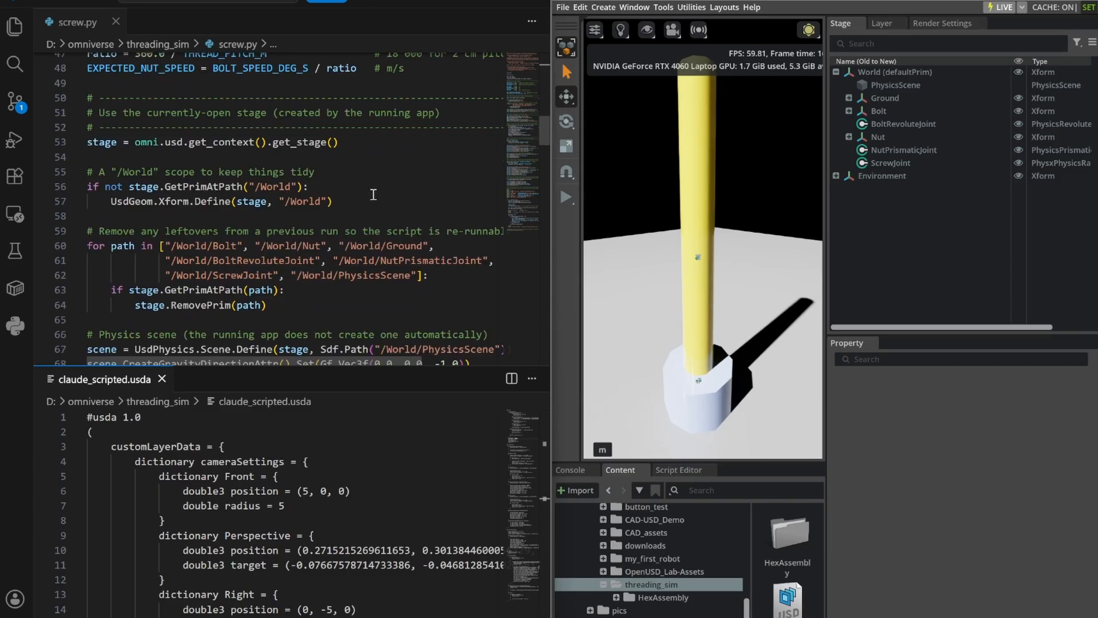
scroll(398, 215, down, 2)
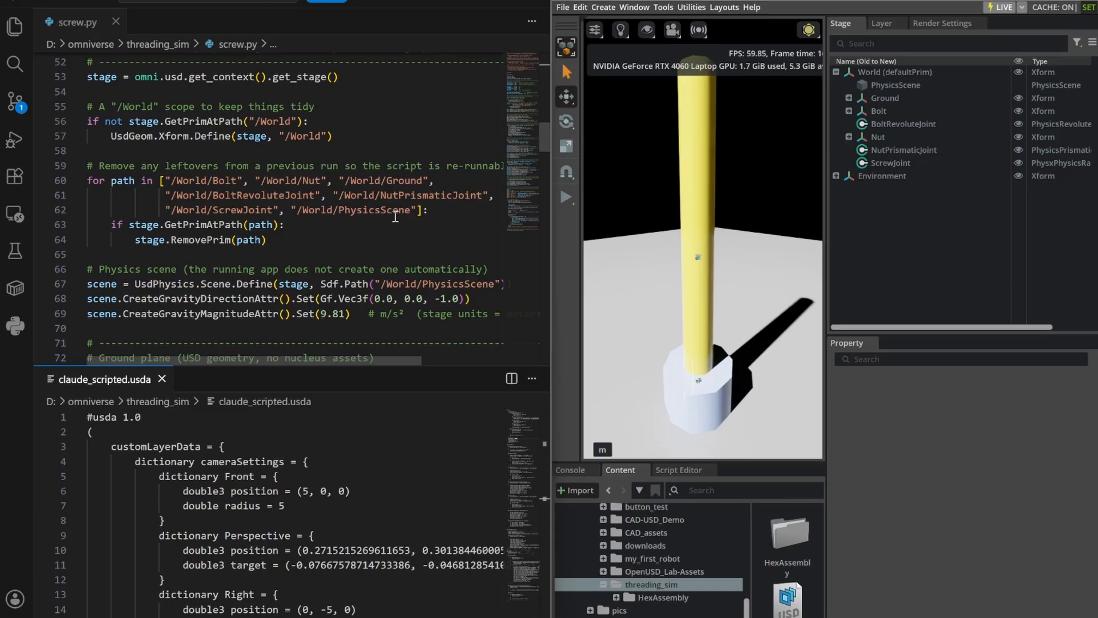
scroll(401, 223, down, 5)
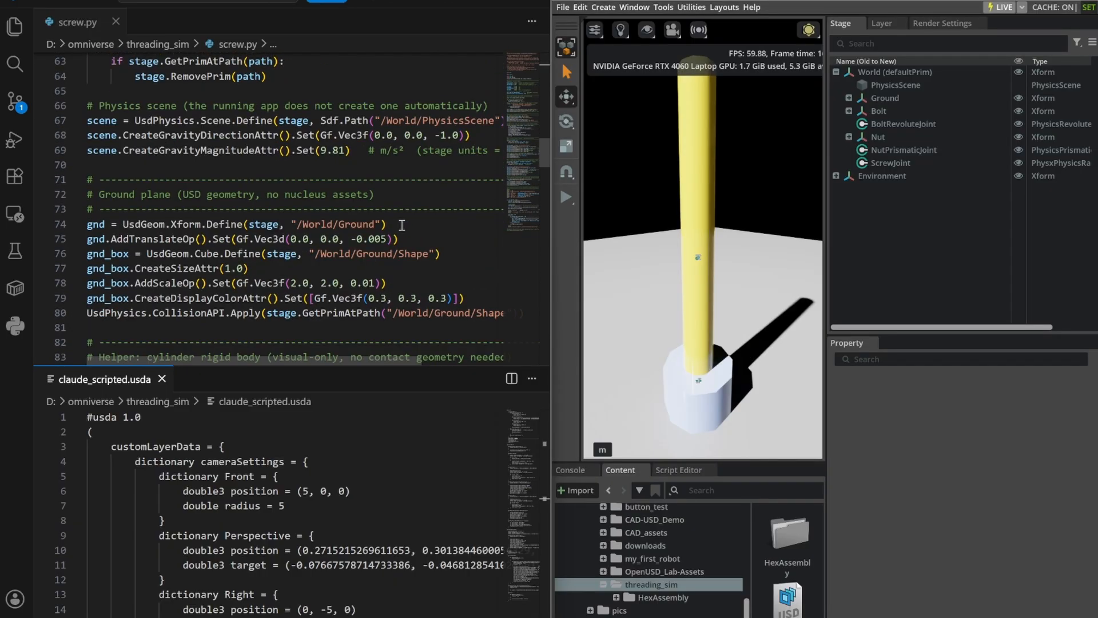
scroll(406, 222, down, 7)
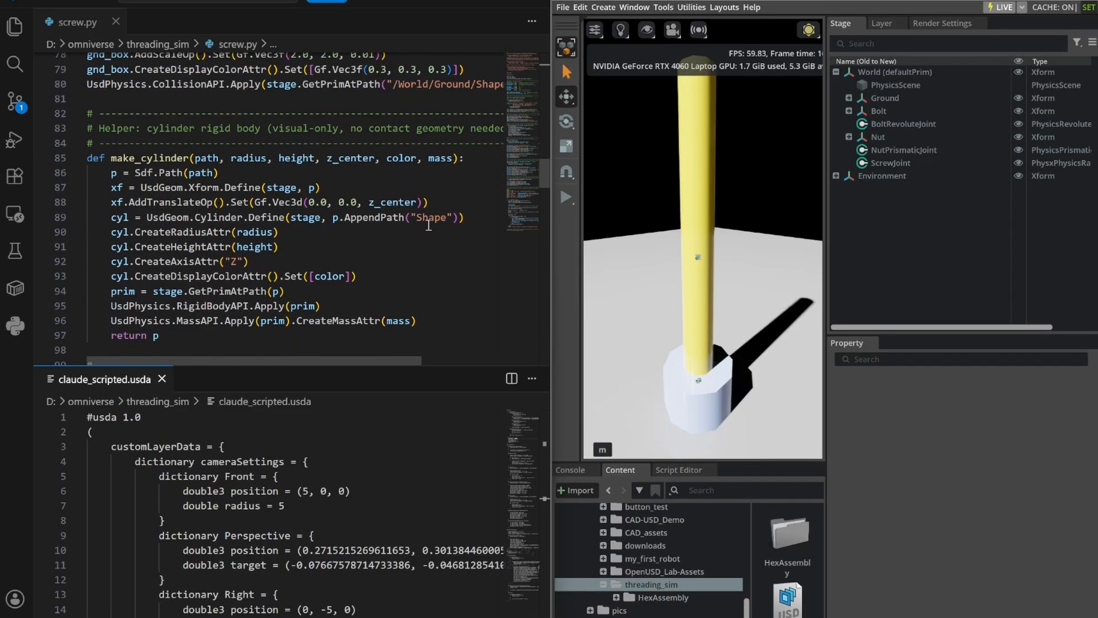
scroll(433, 217, down, 1)
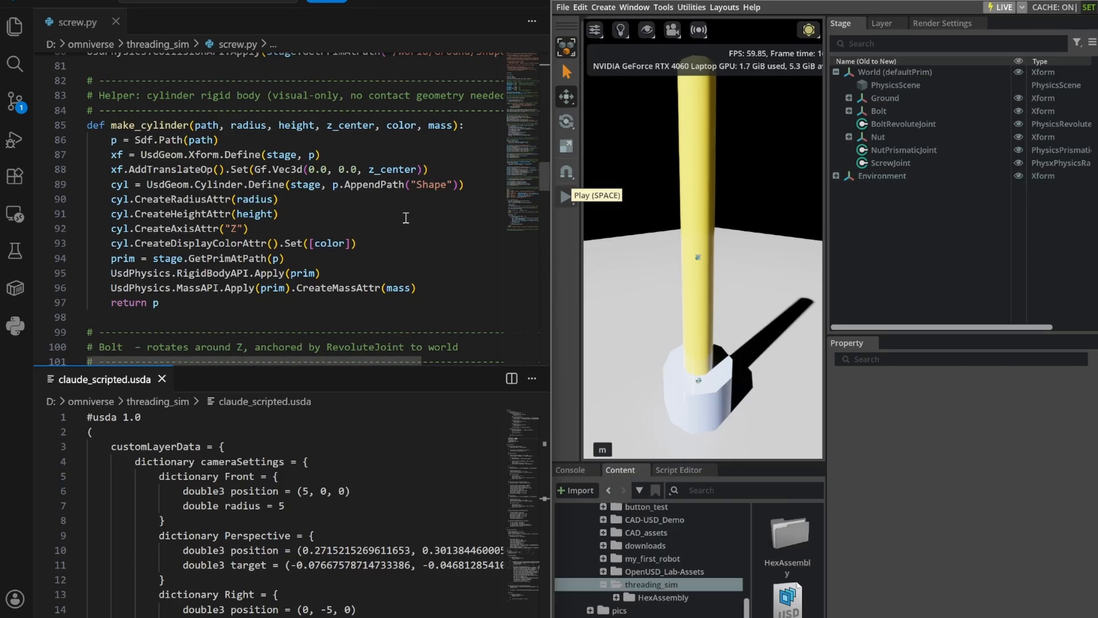
Examine the screw.py code that creates the Bolt cylinder, its BoltRevoluteJoint and the angular velocity drive.
scroll(407, 219, down, 4)
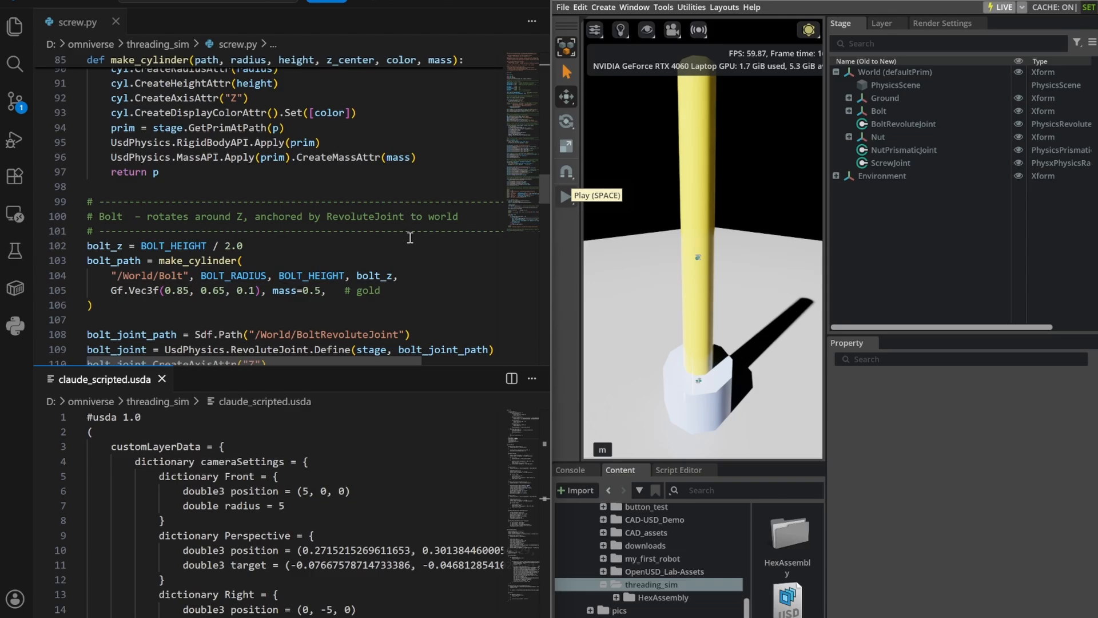
scroll(428, 238, down, 3)
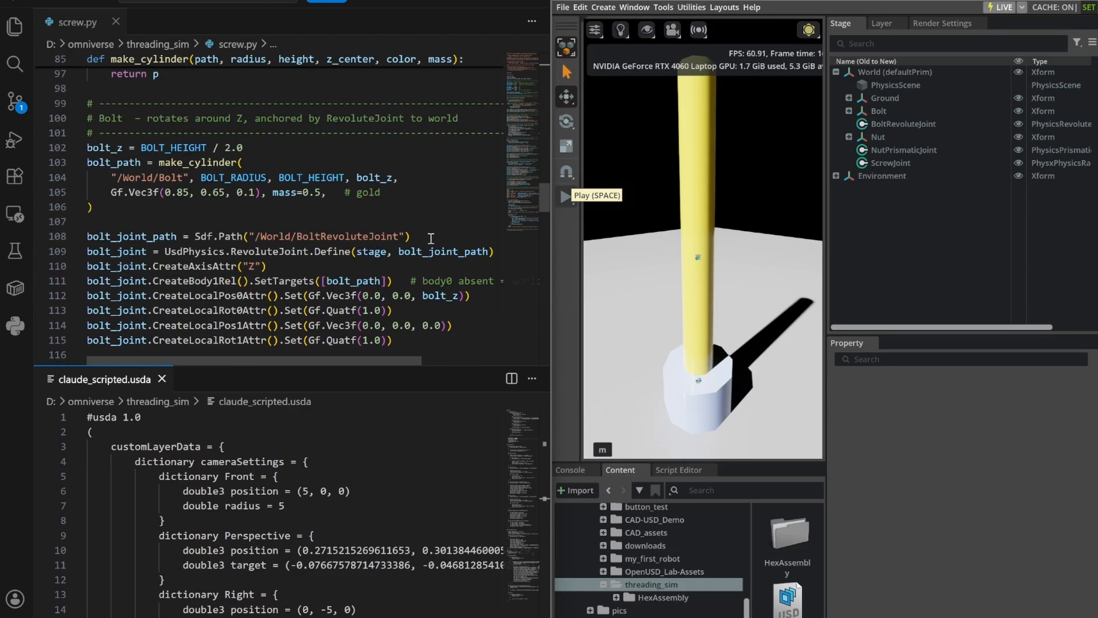
click(238, 162)
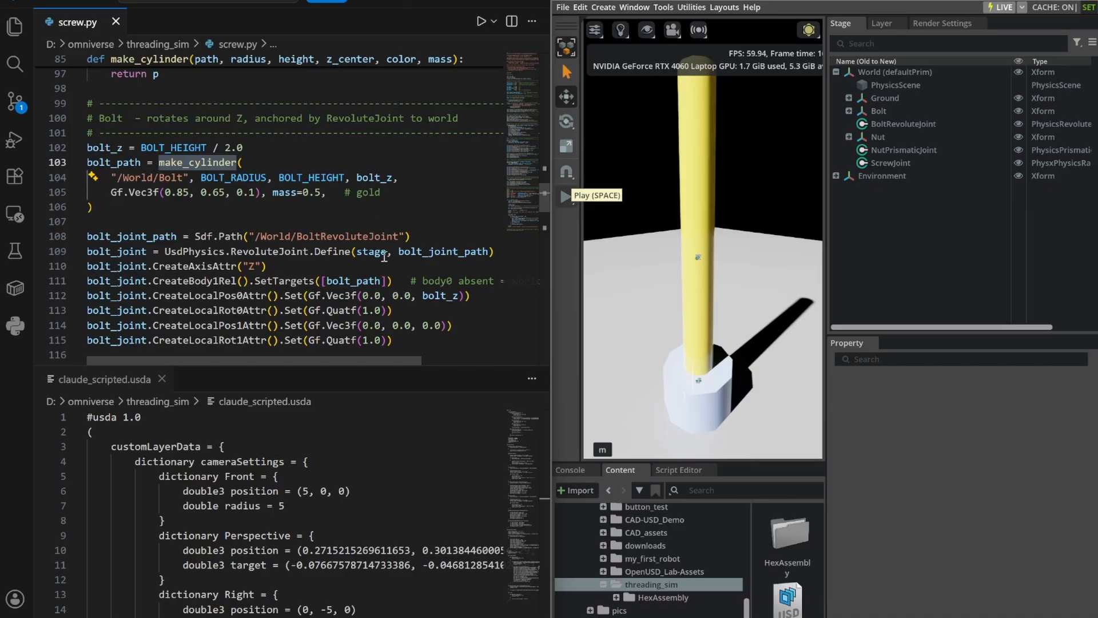
scroll(407, 246, down, 3)
scroll(407, 247, down, 3)
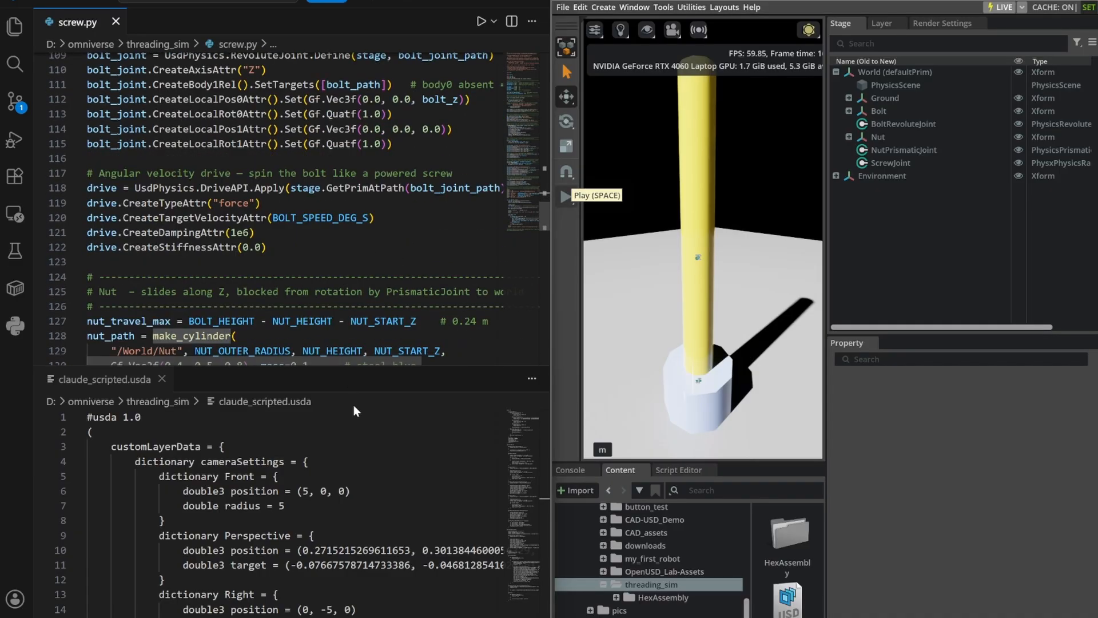
scroll(395, 223, up, 3)
scroll(396, 229, down, 1)
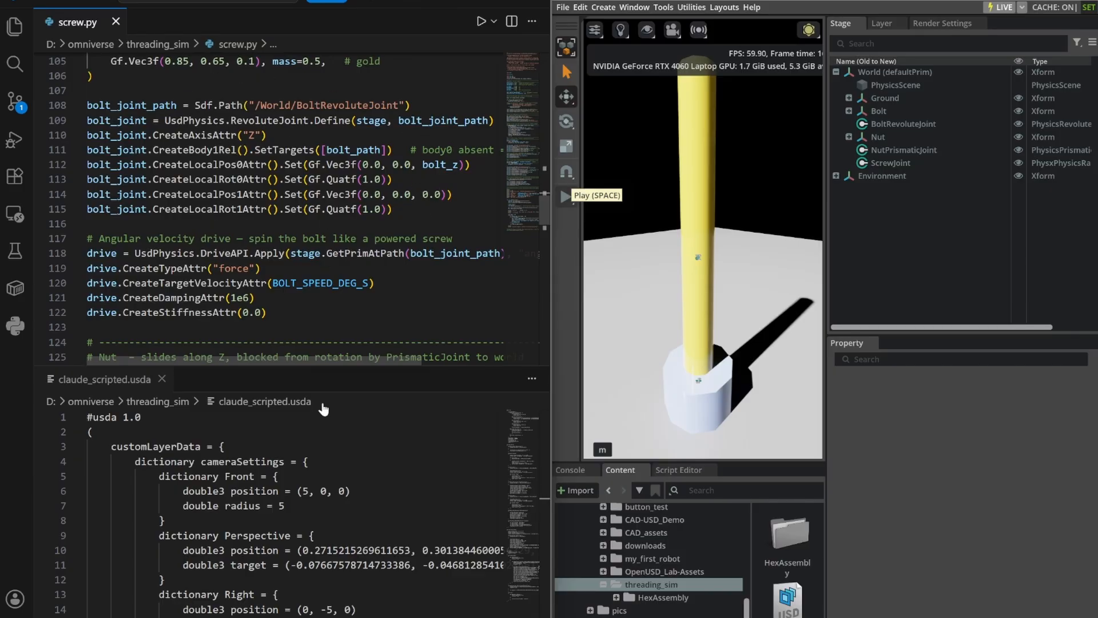
Locate the Bolt Xform definition in claude_scripted.usda, widen the code editor, and select the Bolt in the Stage to compare its transform.
scroll(410, 467, down, 3)
scroll(407, 465, down, 5)
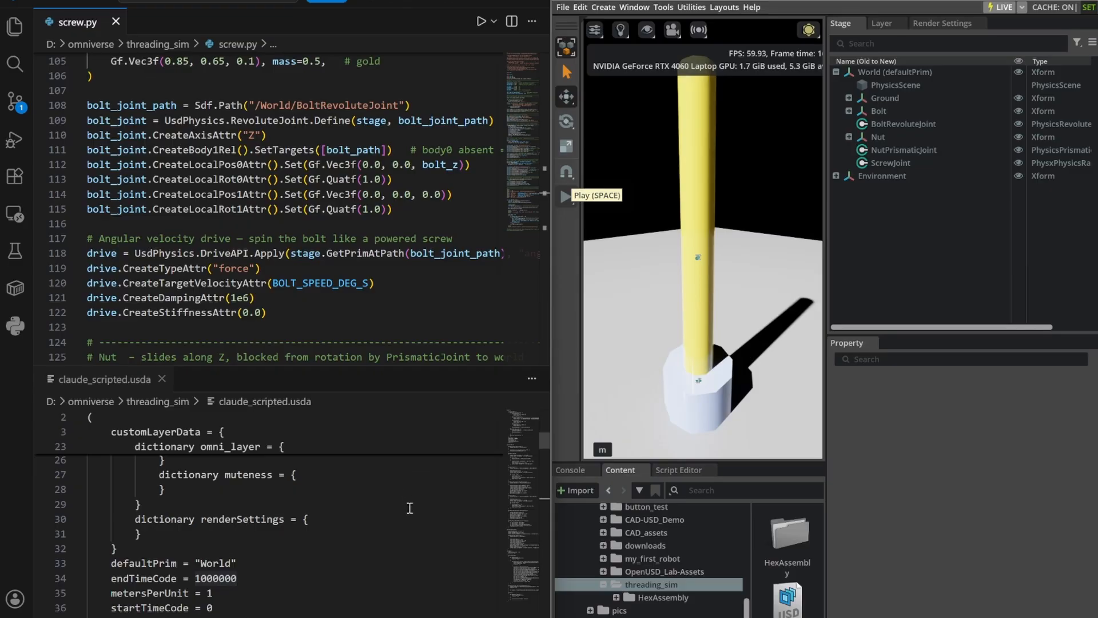
scroll(400, 517, down, 3)
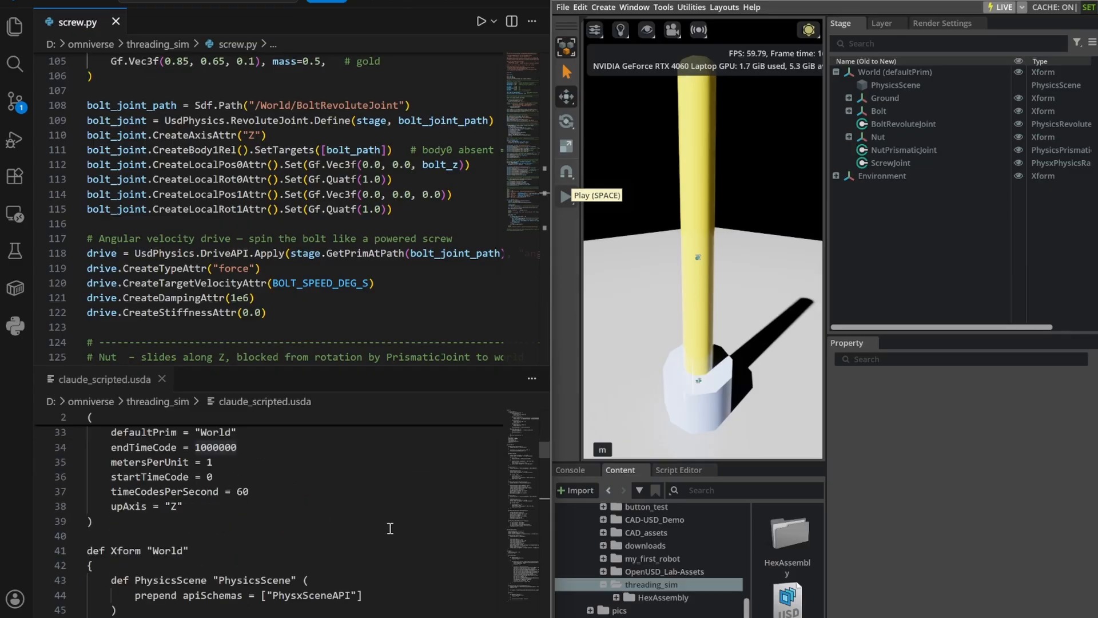
scroll(395, 523, down, 7)
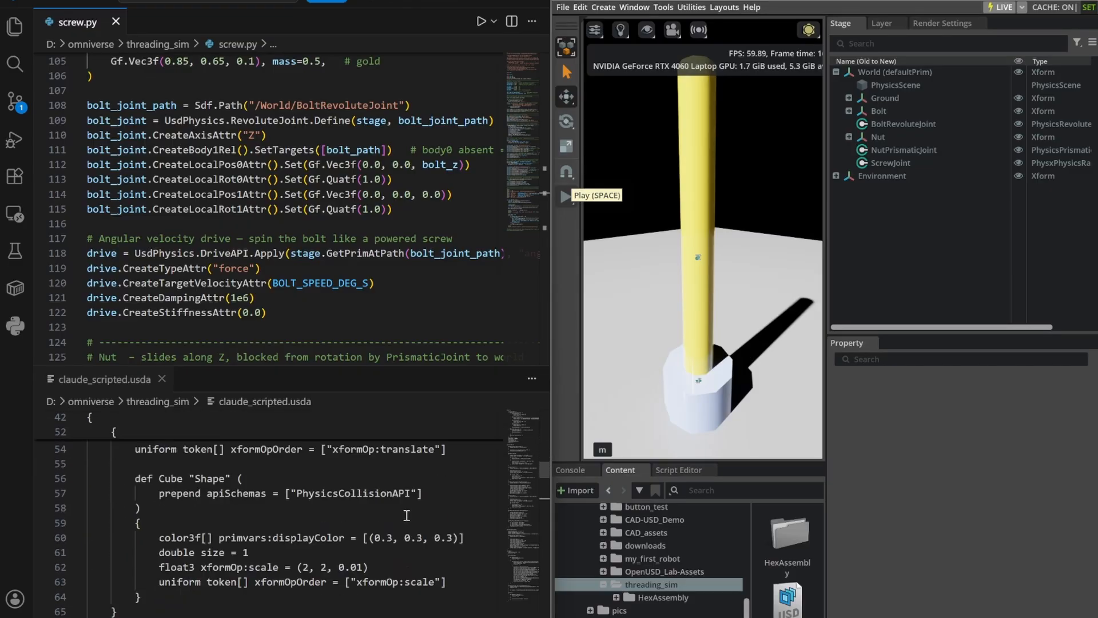
scroll(406, 515, down, 3)
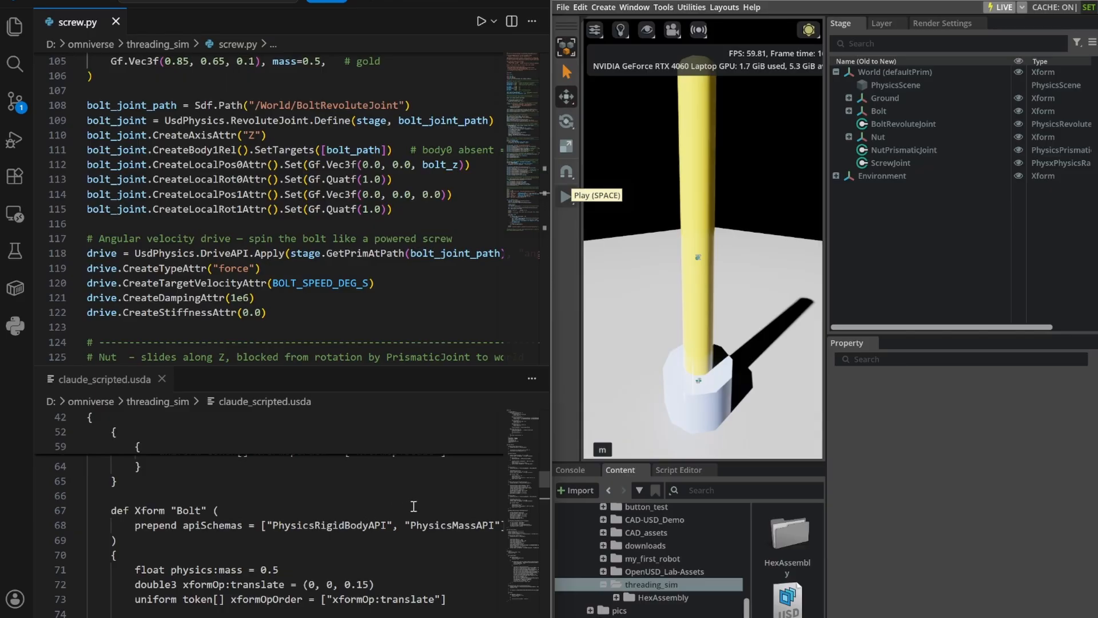
scroll(414, 507, down, 1)
drag(546, 479, 569, 478)
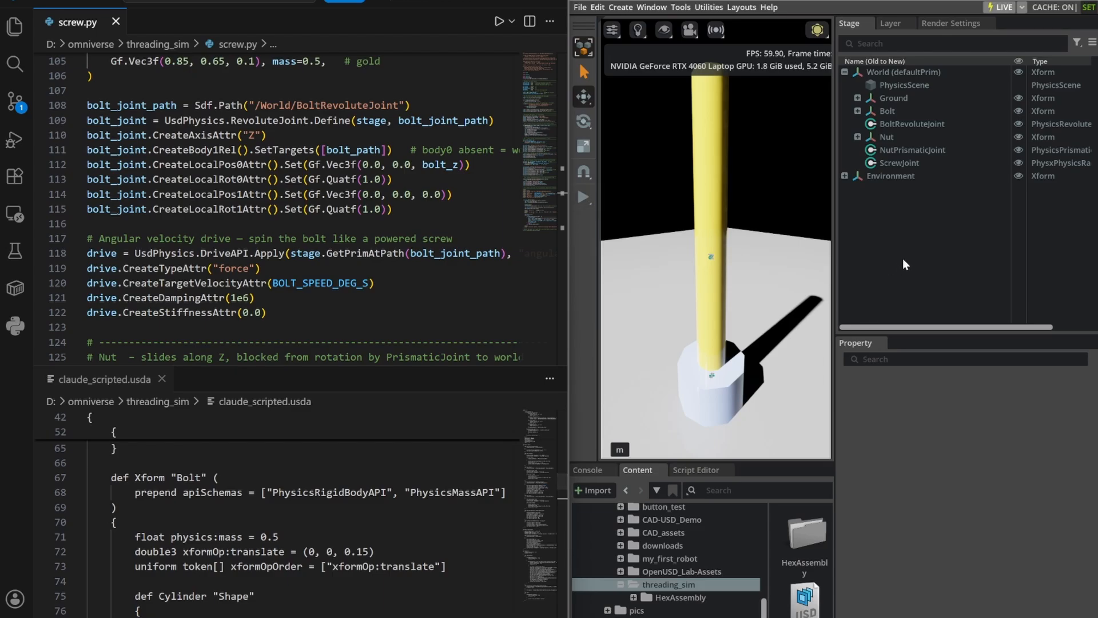
click(895, 112)
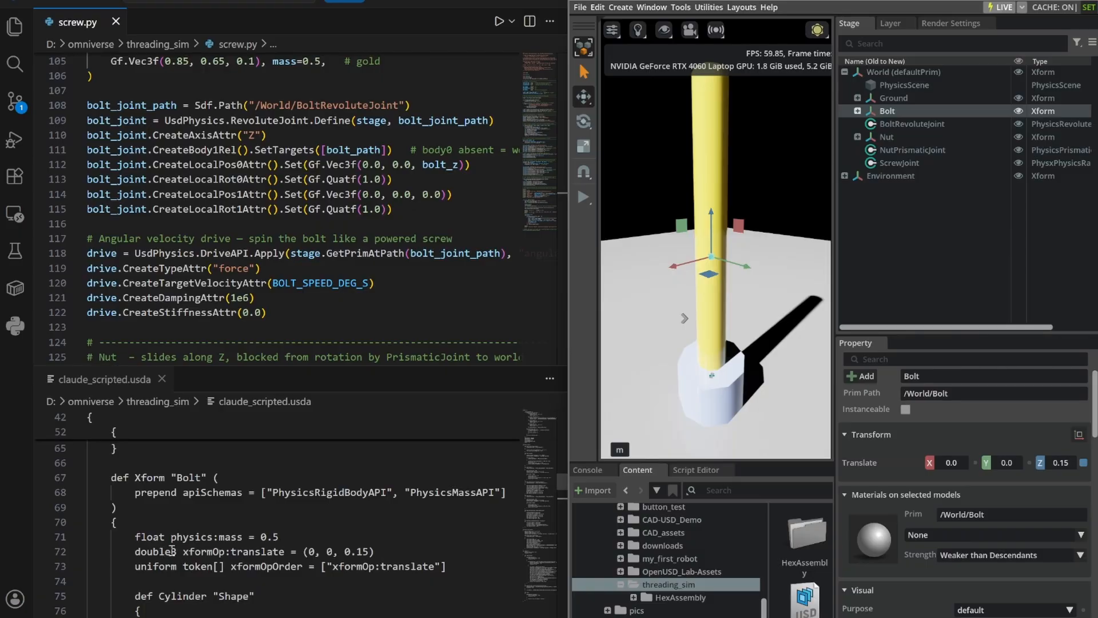
Compare the Bolt's Z translate in claude_scripted.usda with the bolt_z value used for the Bolt and its joint in screw.py.
click(358, 551)
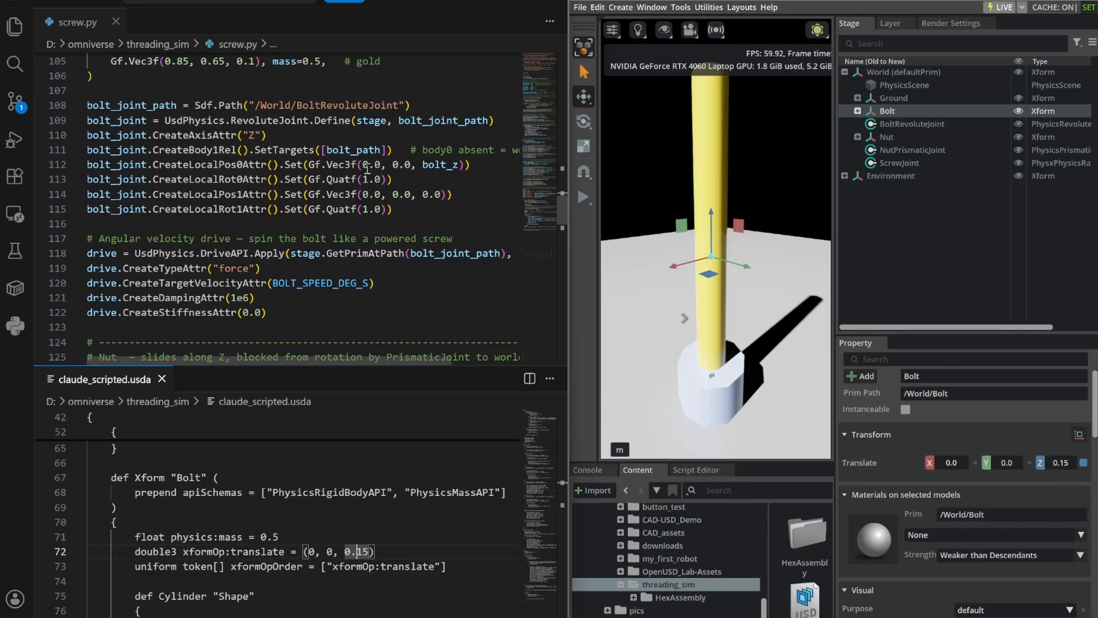
scroll(367, 172, up, 1)
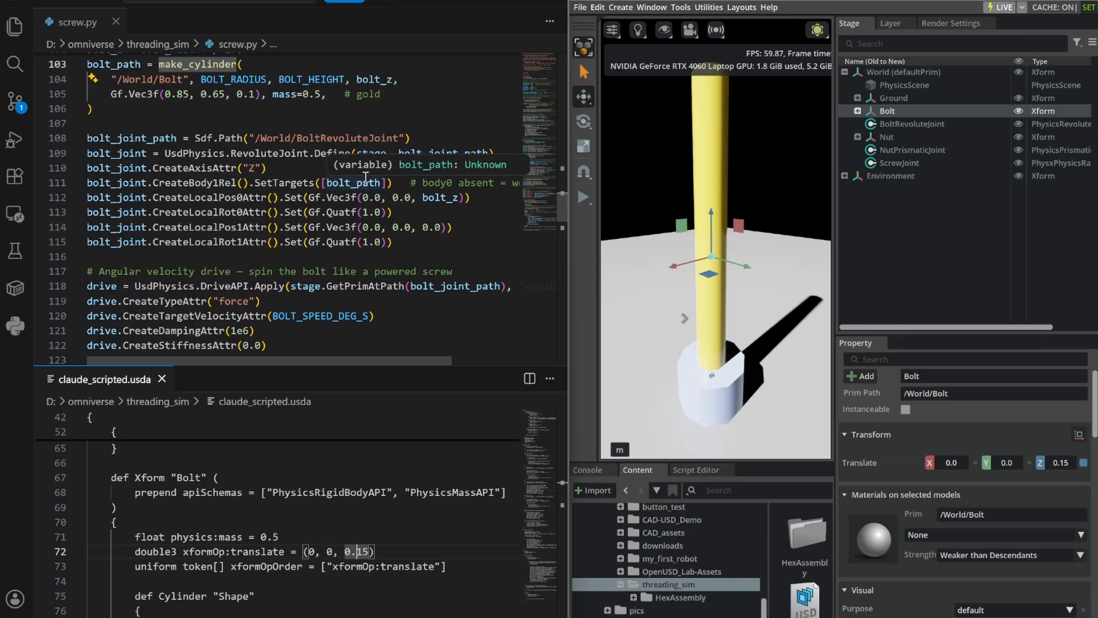
scroll(365, 179, down, 1)
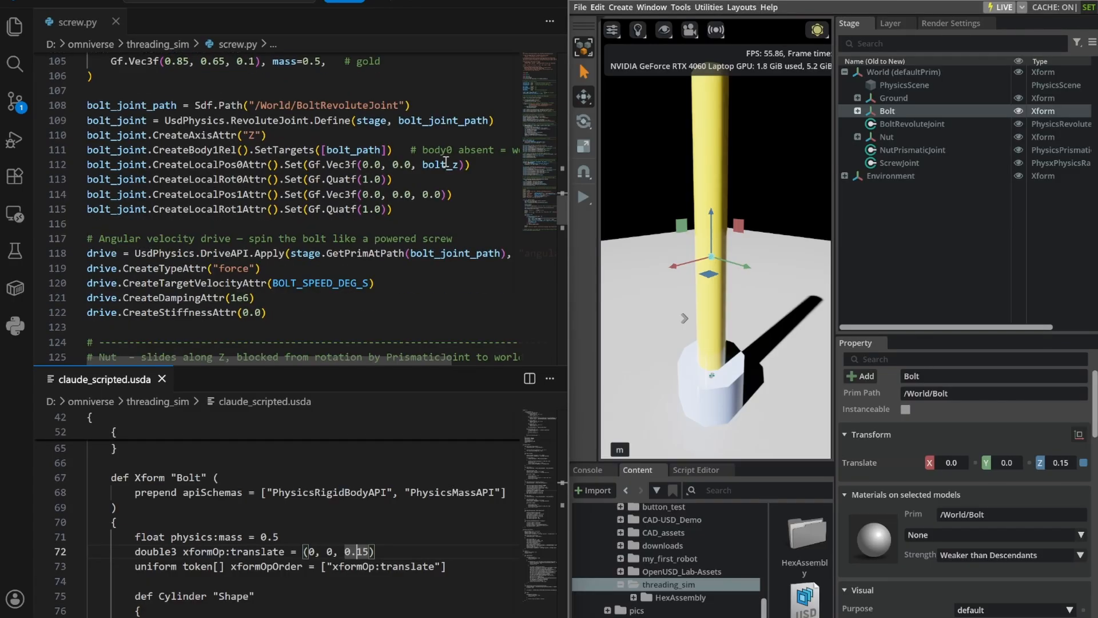
click(360, 167)
scroll(349, 174, up, 3)
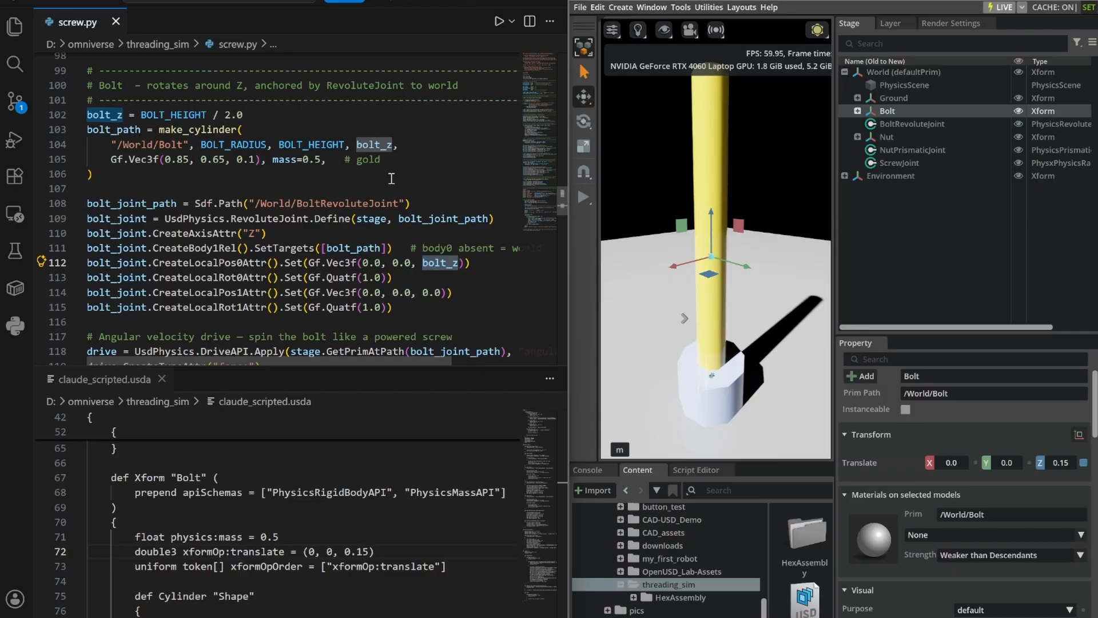
scroll(392, 179, down, 3)
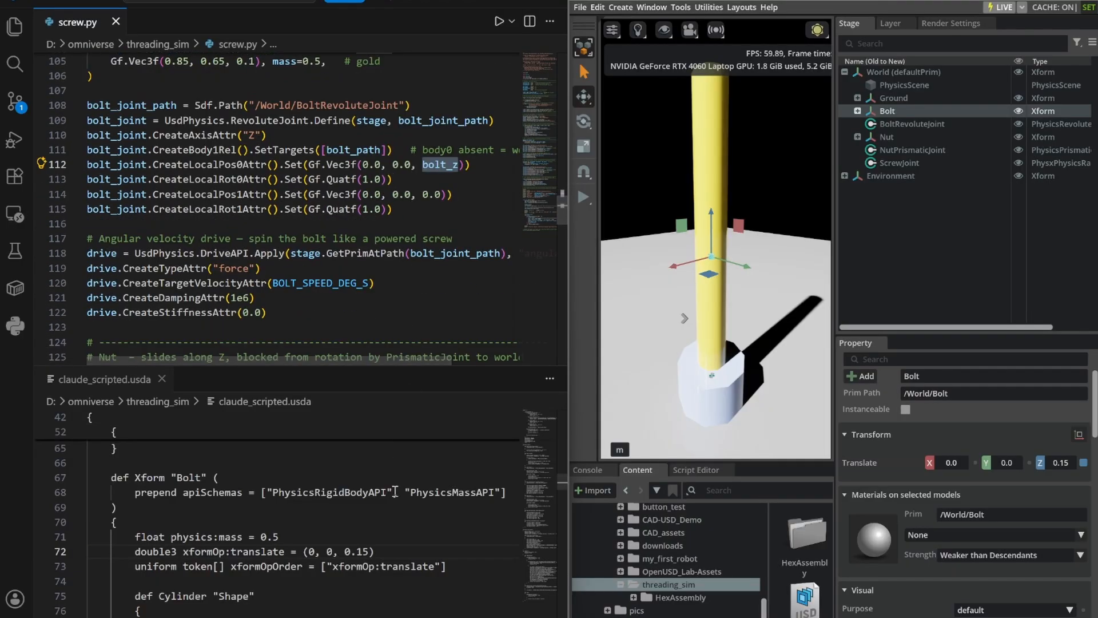
Skim the Nut code in screw.py, and locate and highlight the BoltRevoluteJoint definition in claude_scripted.usda.
scroll(415, 252, down, 4)
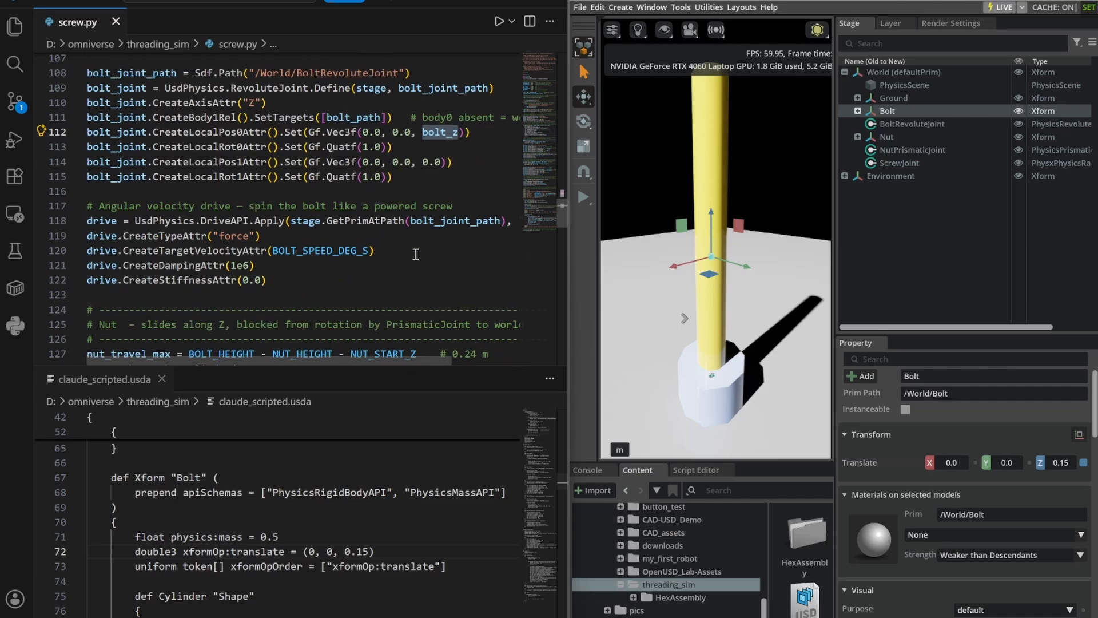
scroll(414, 250, down, 5)
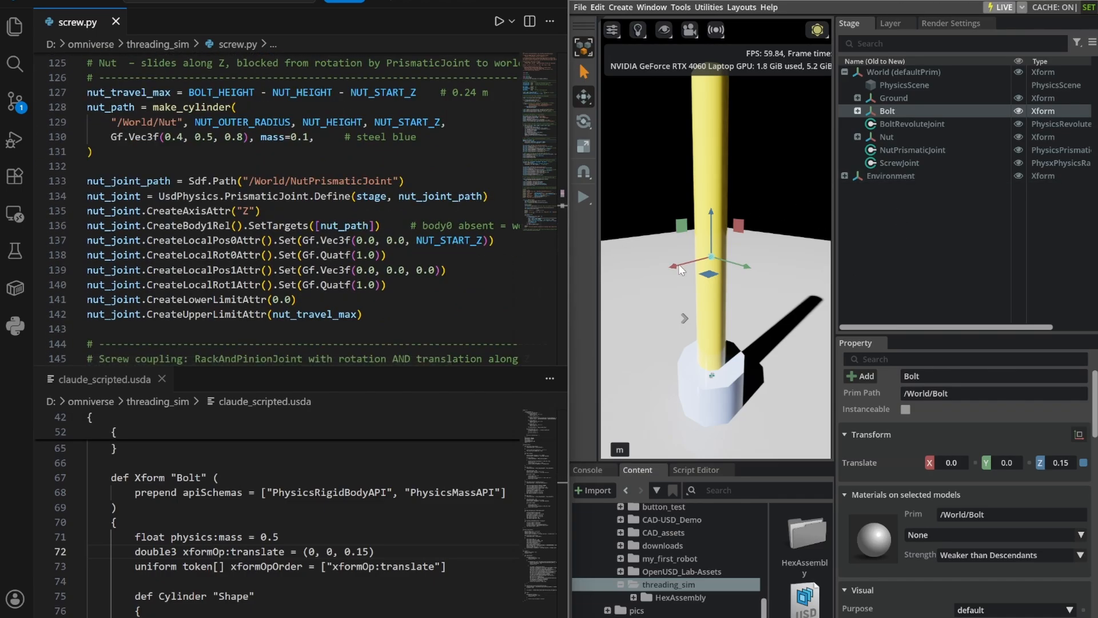
scroll(445, 511, down, 3)
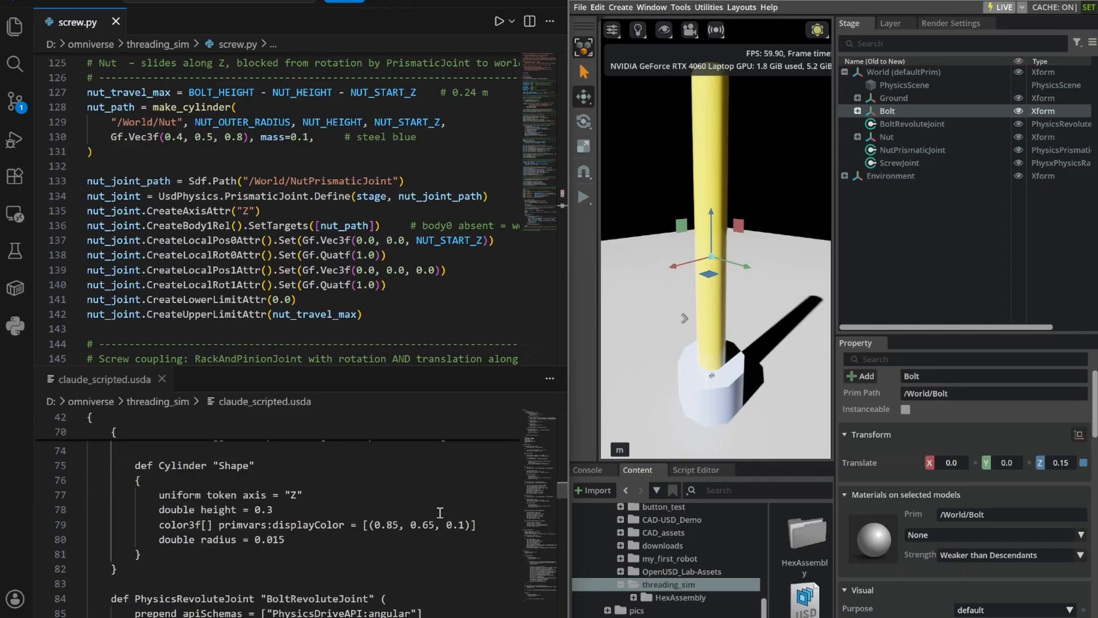
scroll(427, 495, down, 3)
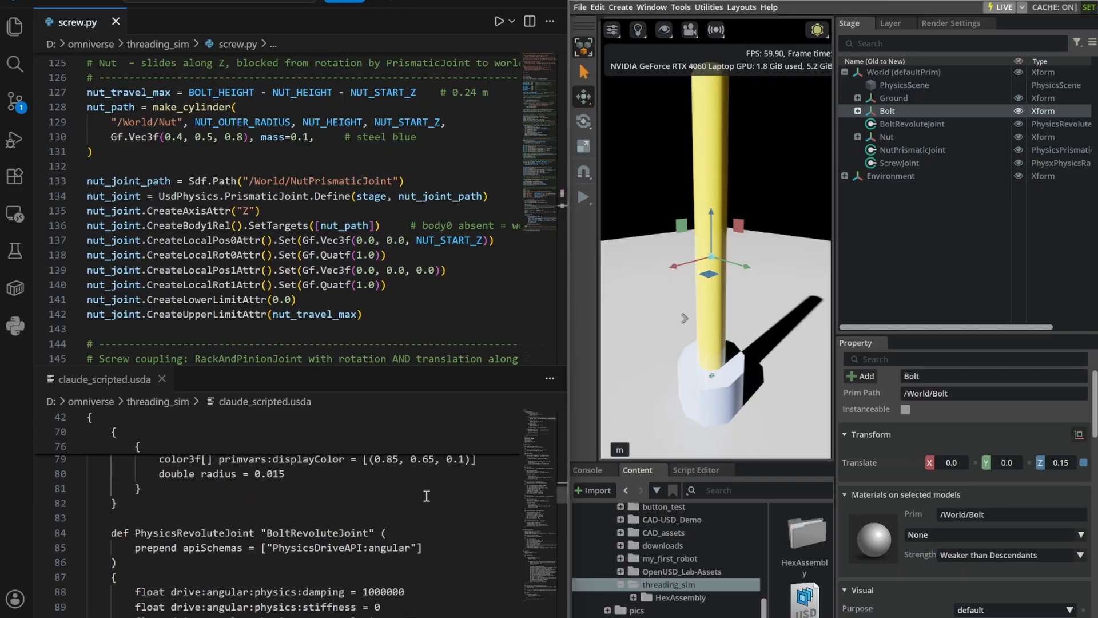
scroll(435, 497, down, 1)
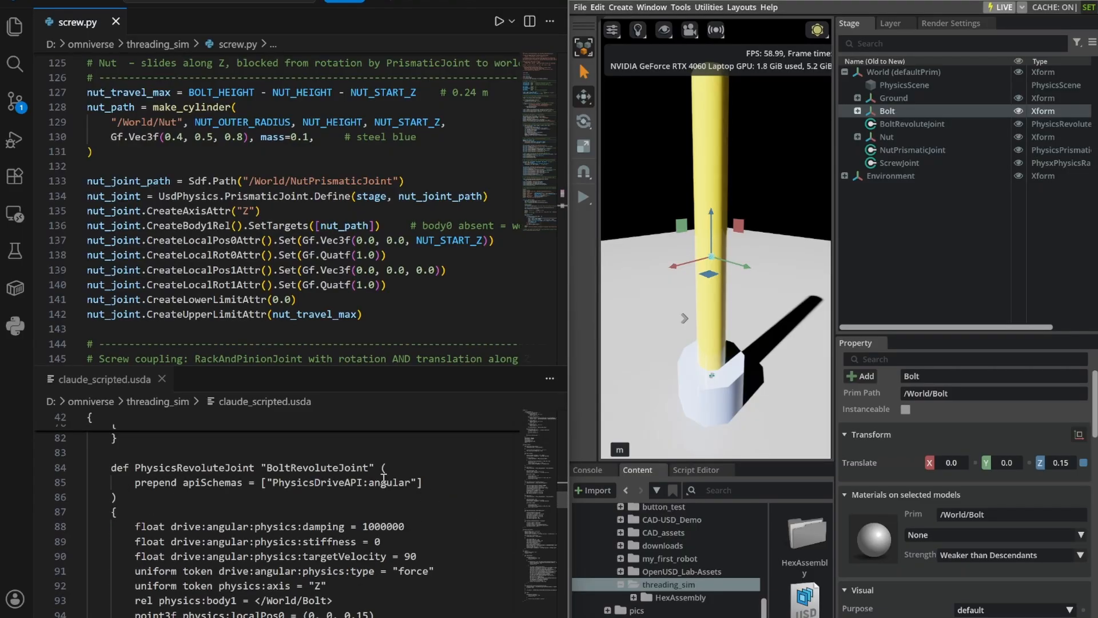
double_click(316, 468)
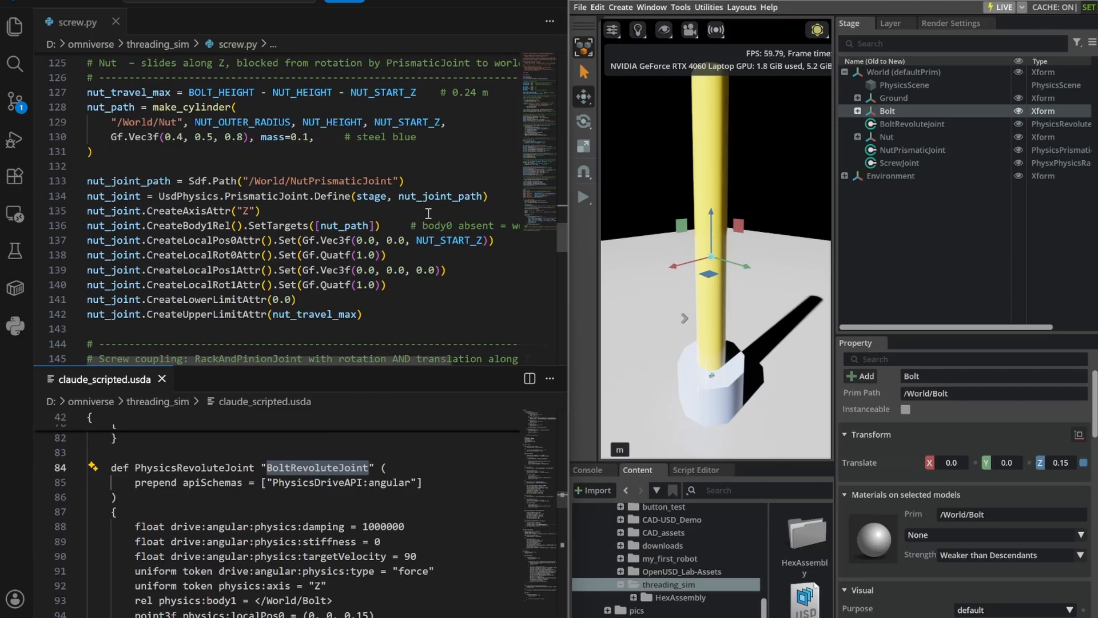
Return to the bolt joint code in screw.py and highlight the RevoluteJoint call that matches the USD joint definition.
scroll(412, 199, down, 2)
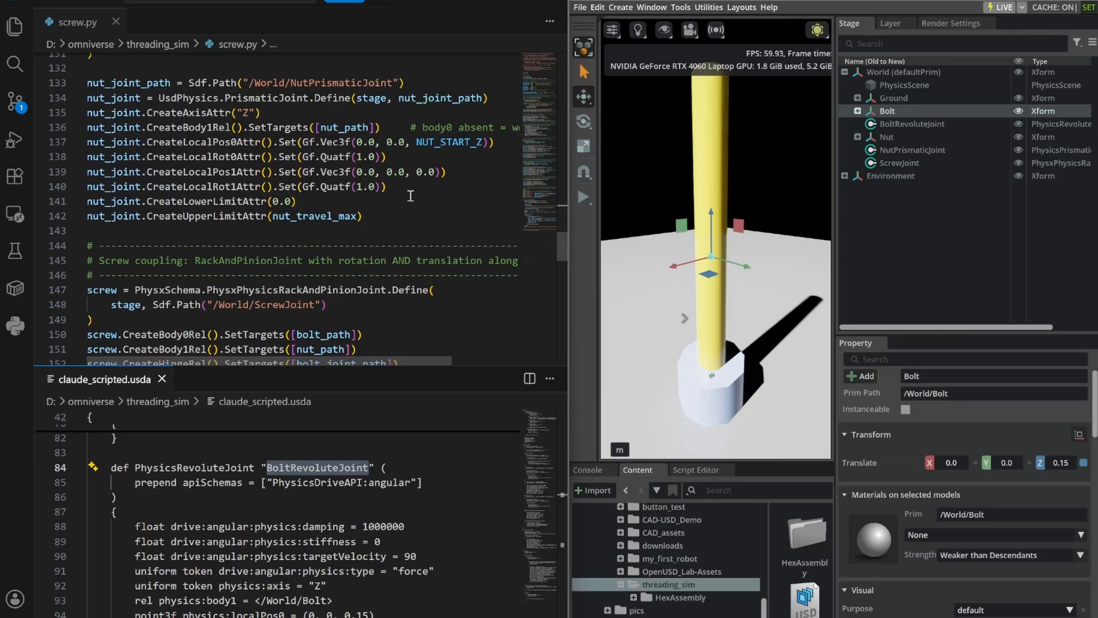
scroll(411, 196, up, 5)
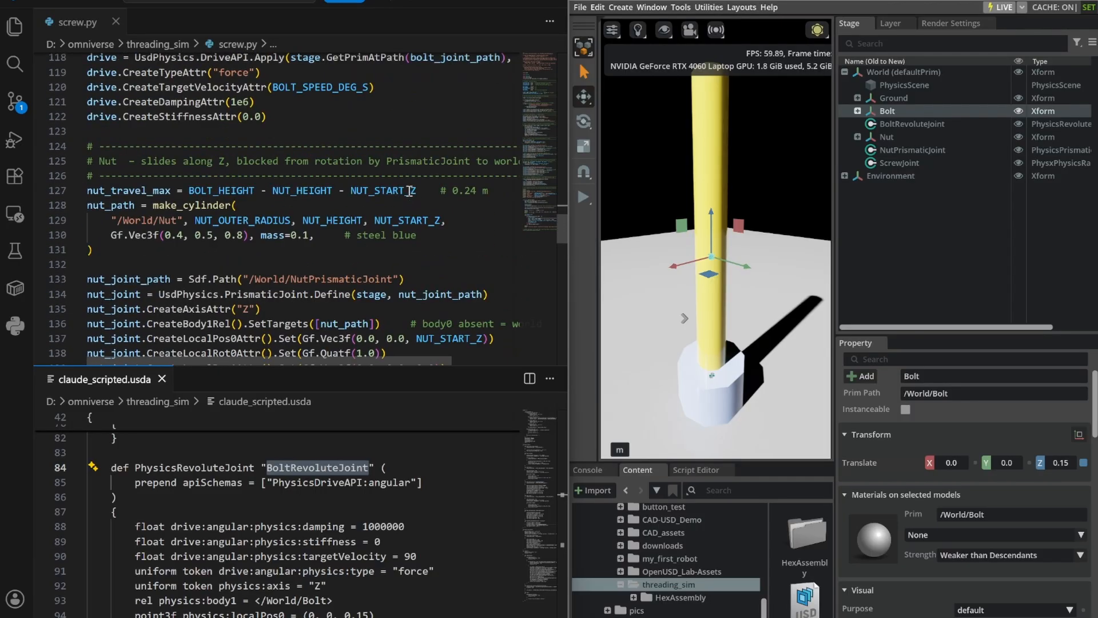
scroll(407, 192, up, 1)
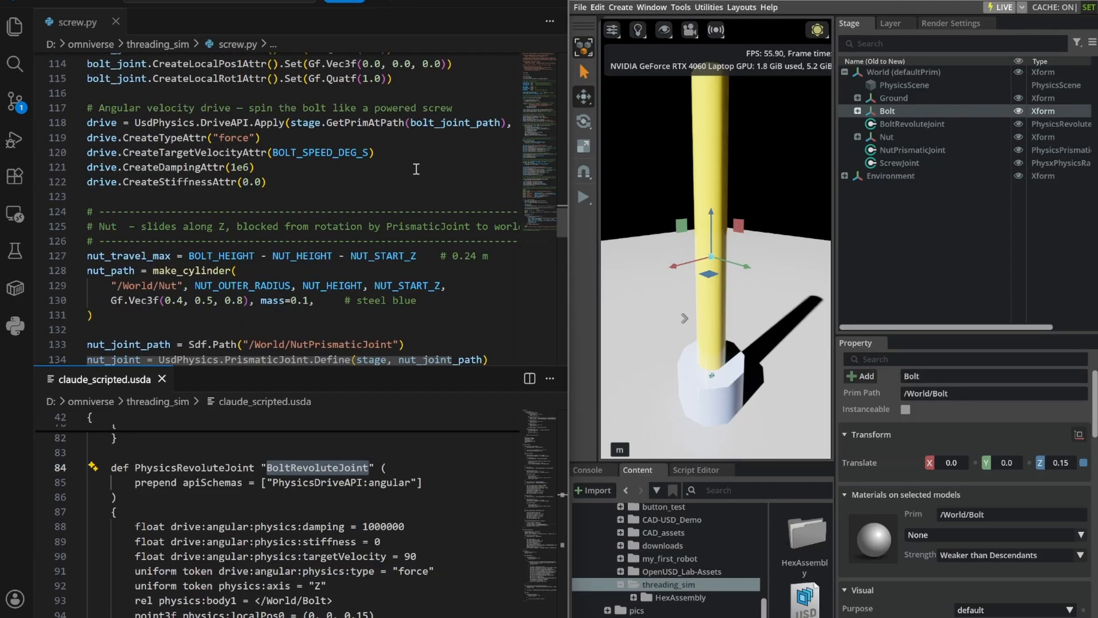
scroll(416, 169, up, 2)
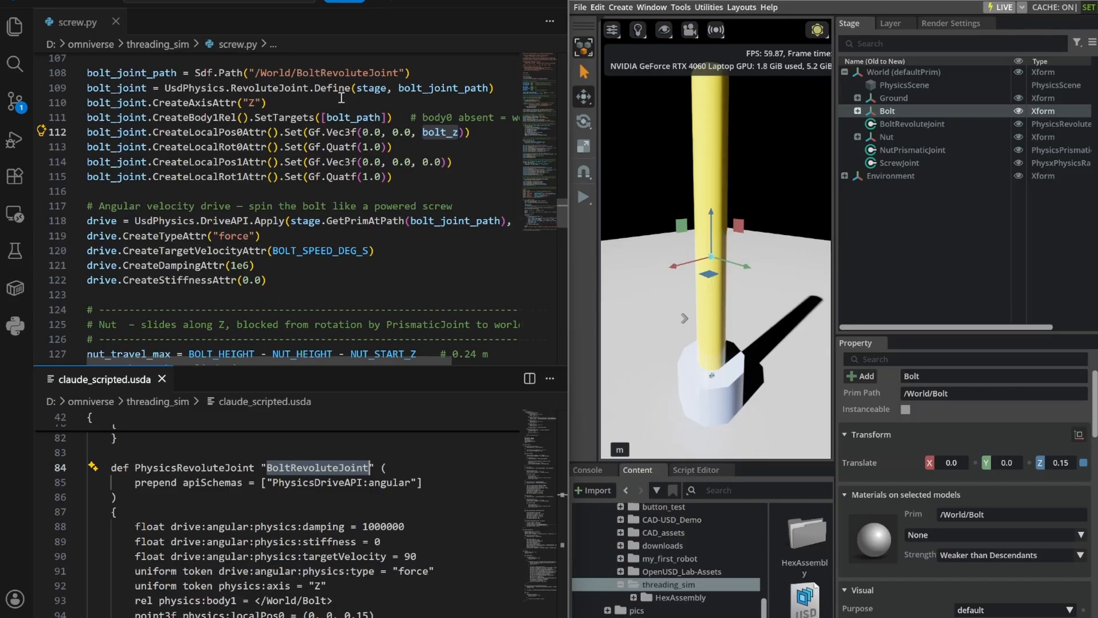
double_click(275, 89)
click(391, 102)
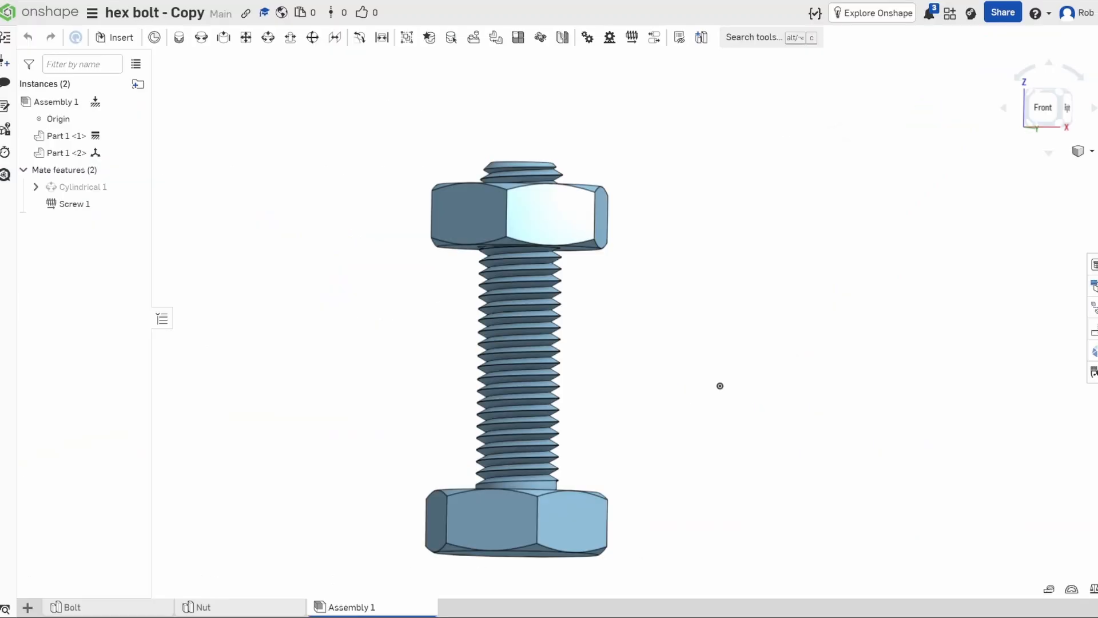
Switch to the hex bolt assembly in Onshape and inspect the JT export options for Assembly 1 without exporting.
middle_drag(748, 274, 721, 267)
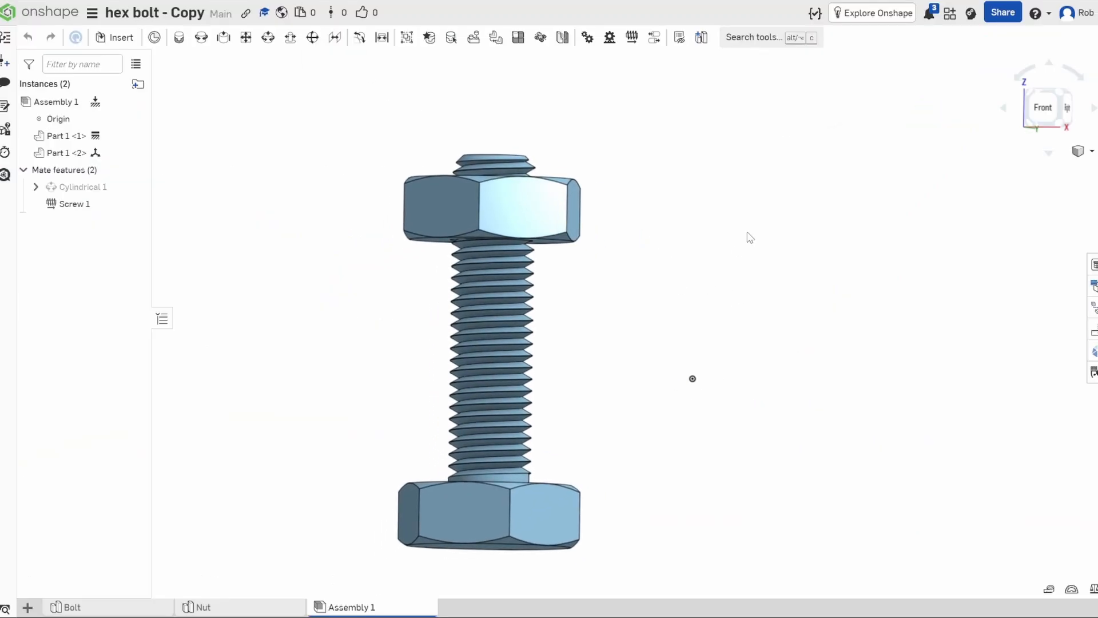
right_drag(750, 238, 389, 316)
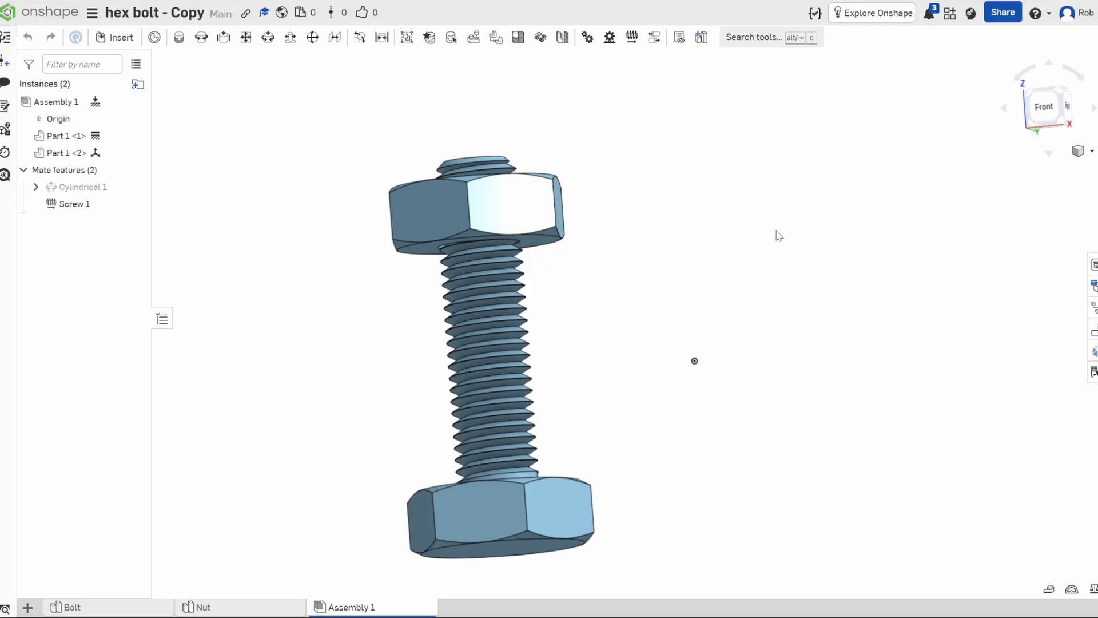
middle_drag(775, 235, 852, 195)
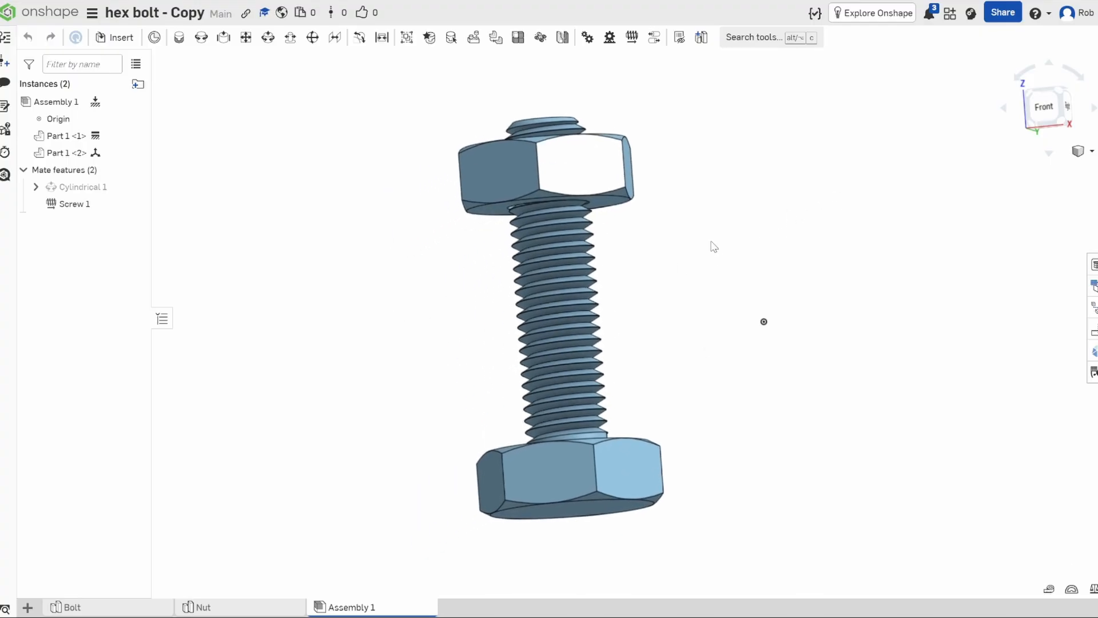
right_click(382, 607)
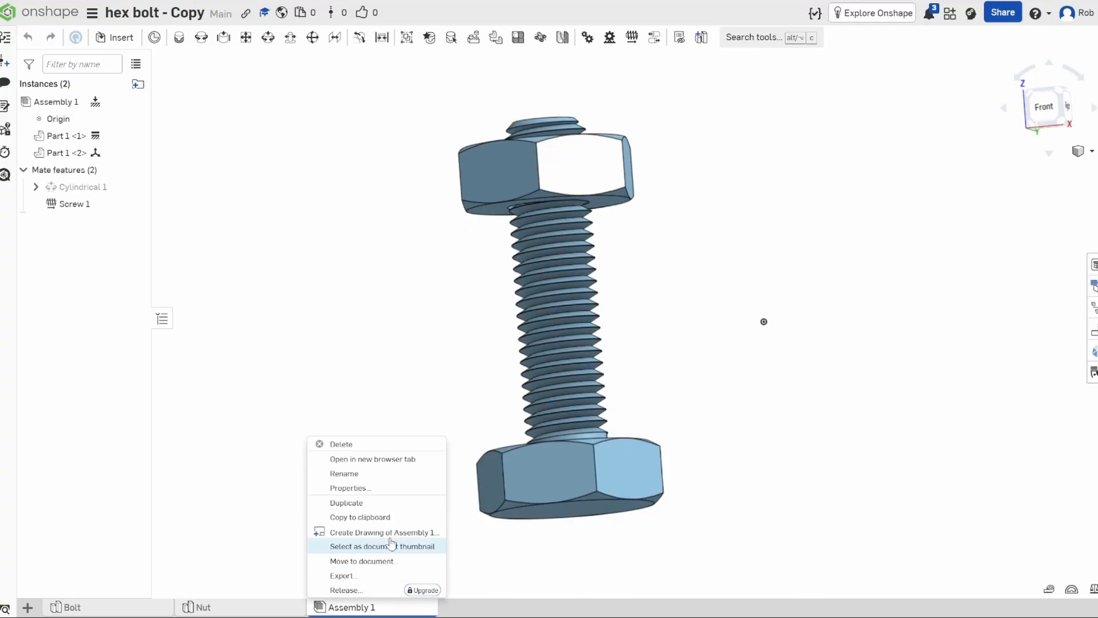
click(358, 576)
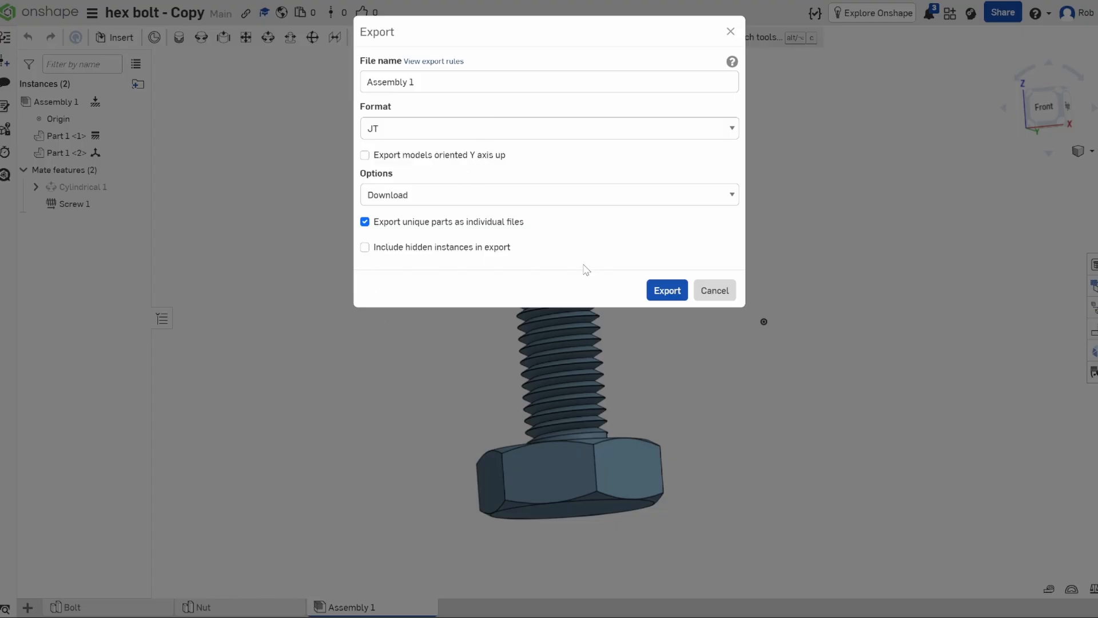
click(715, 290)
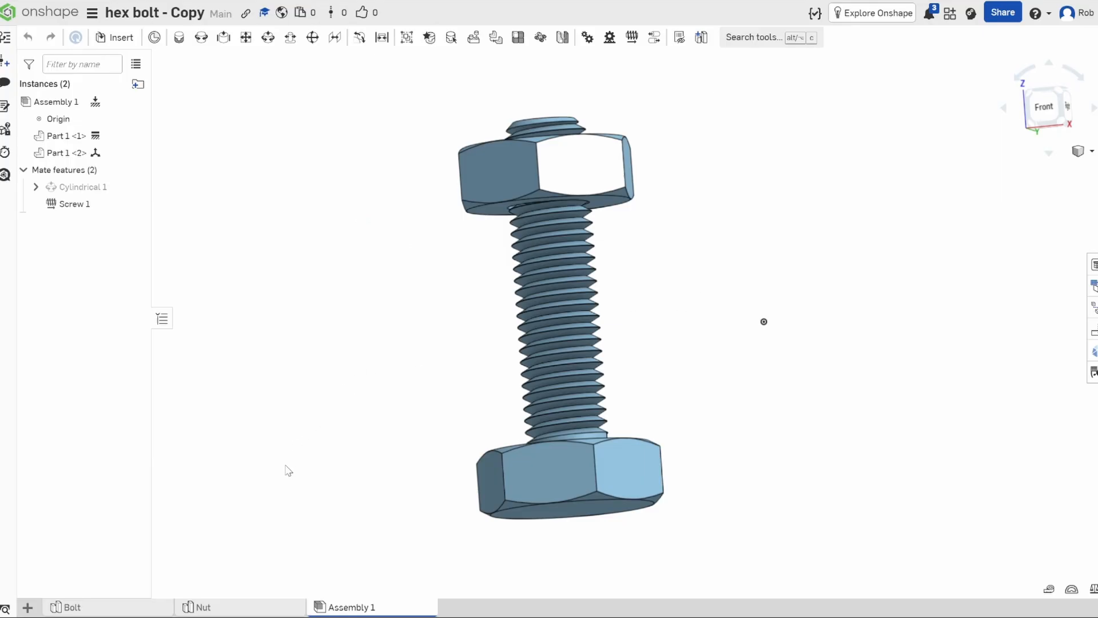
View the separate Nut and Bolt part studios of the hex bolt document.
click(234, 611)
scroll(666, 320, up, 5)
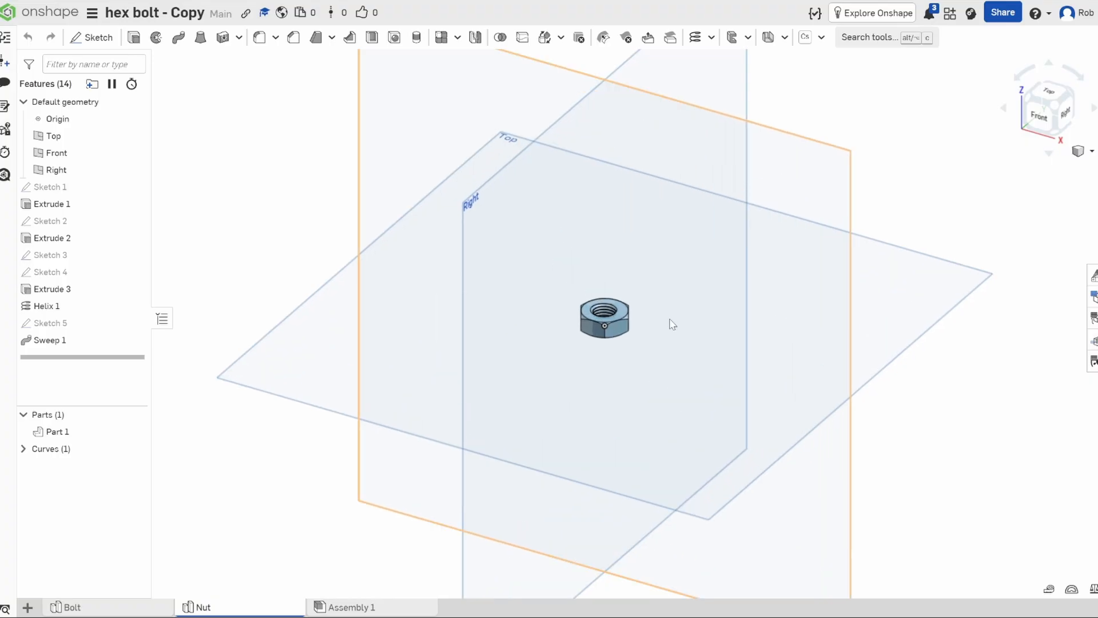
click(121, 610)
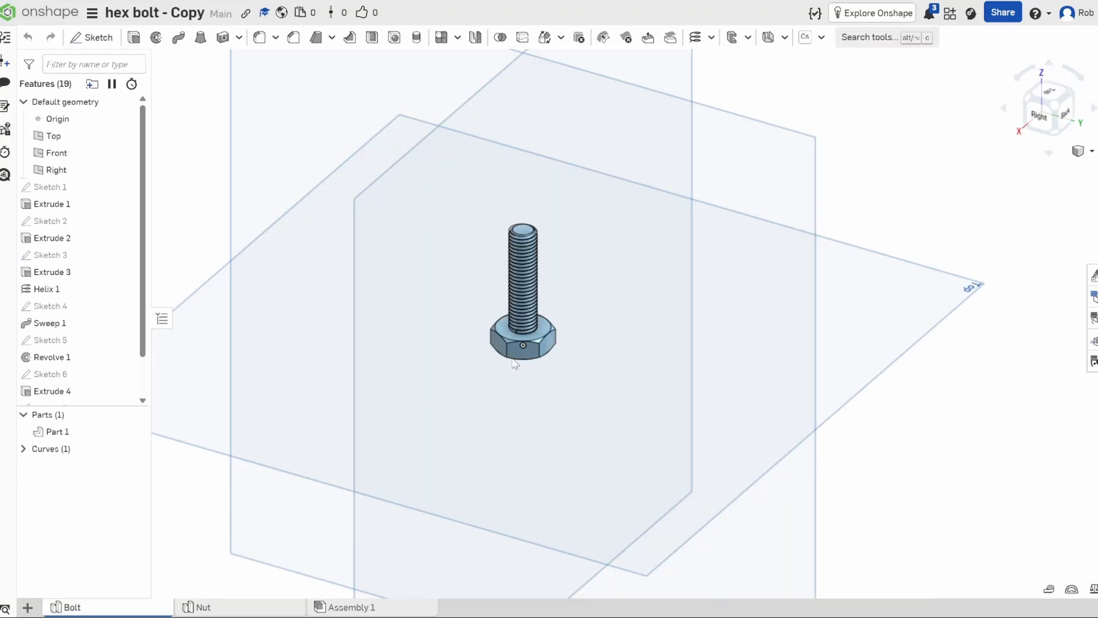
middle_drag(598, 327, 624, 322)
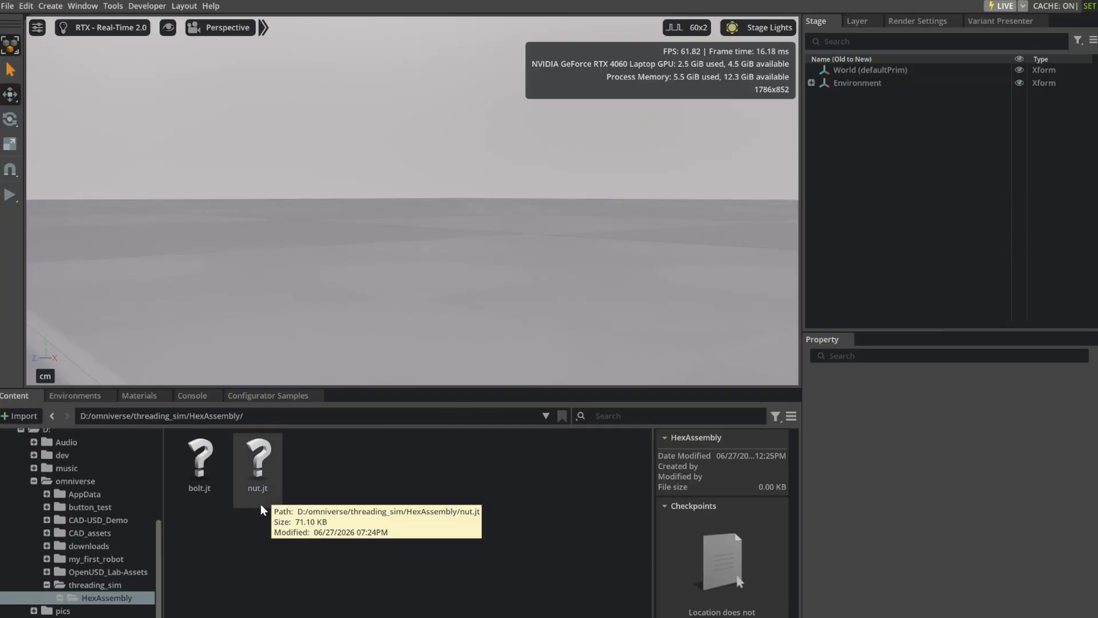
Switch to Omniverse, convert nut.jt from the HexAssembly folder to USD with the JT Converter defaults, and frame the nut.
right_click(258, 469)
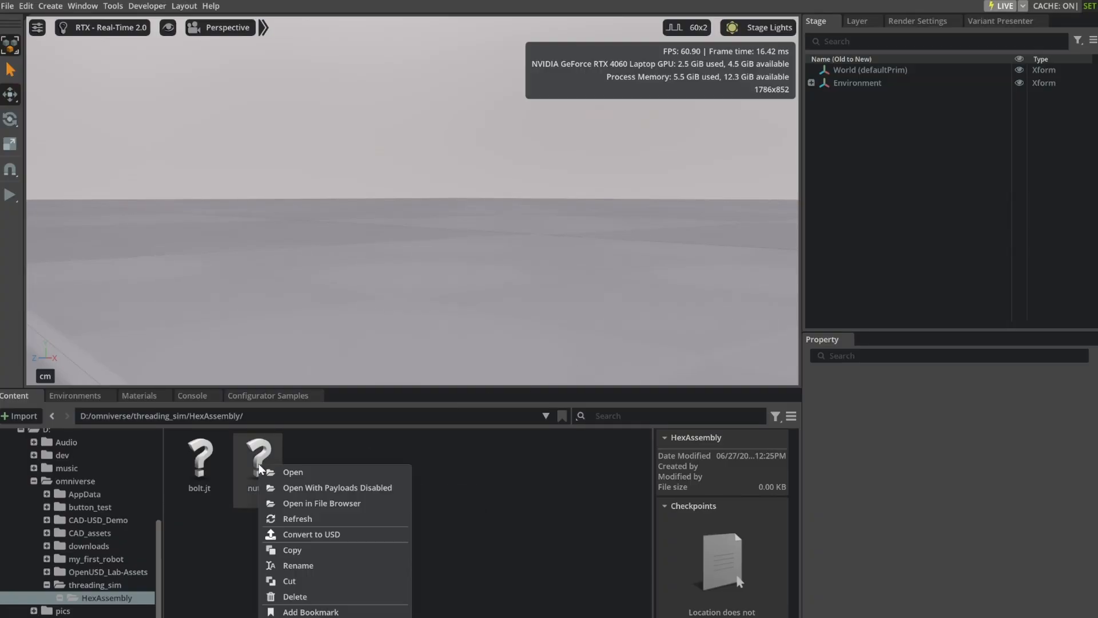
click(318, 533)
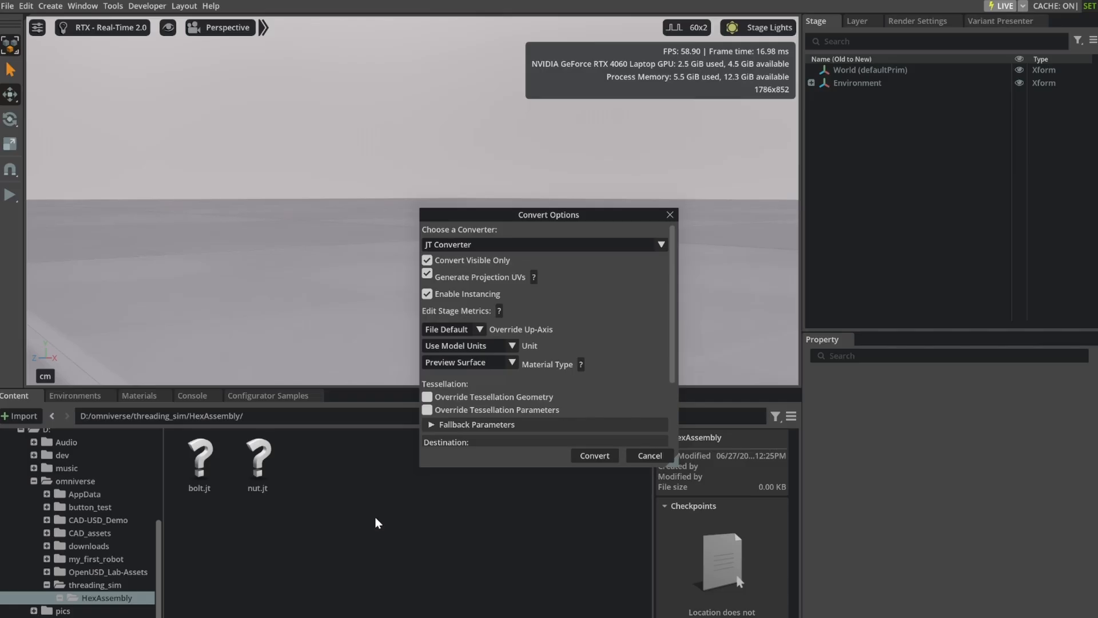
click(578, 459)
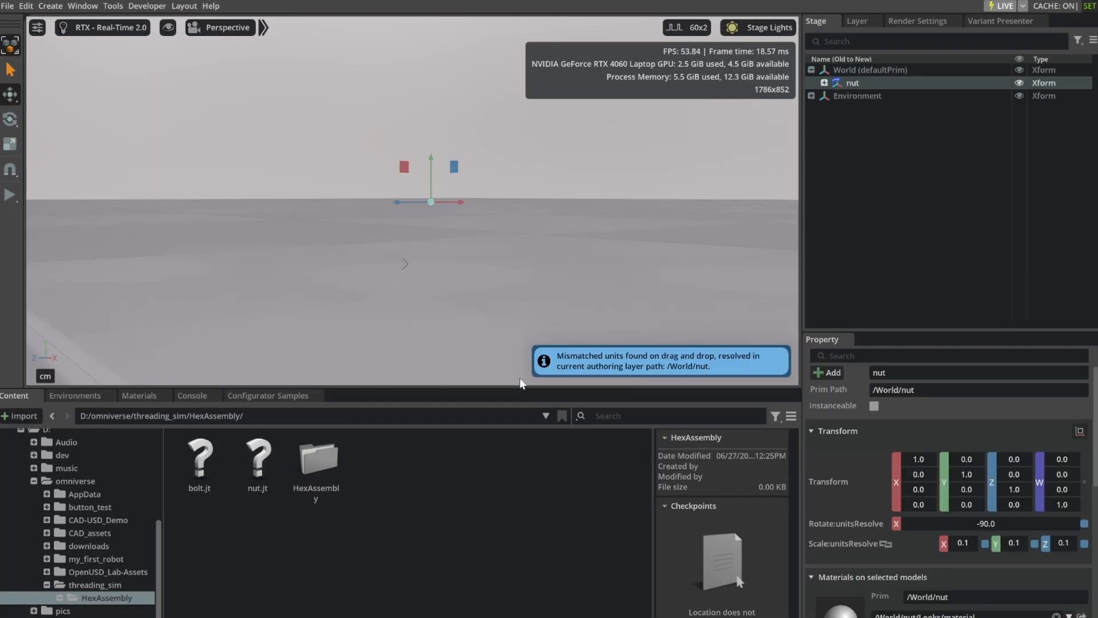
key(f)
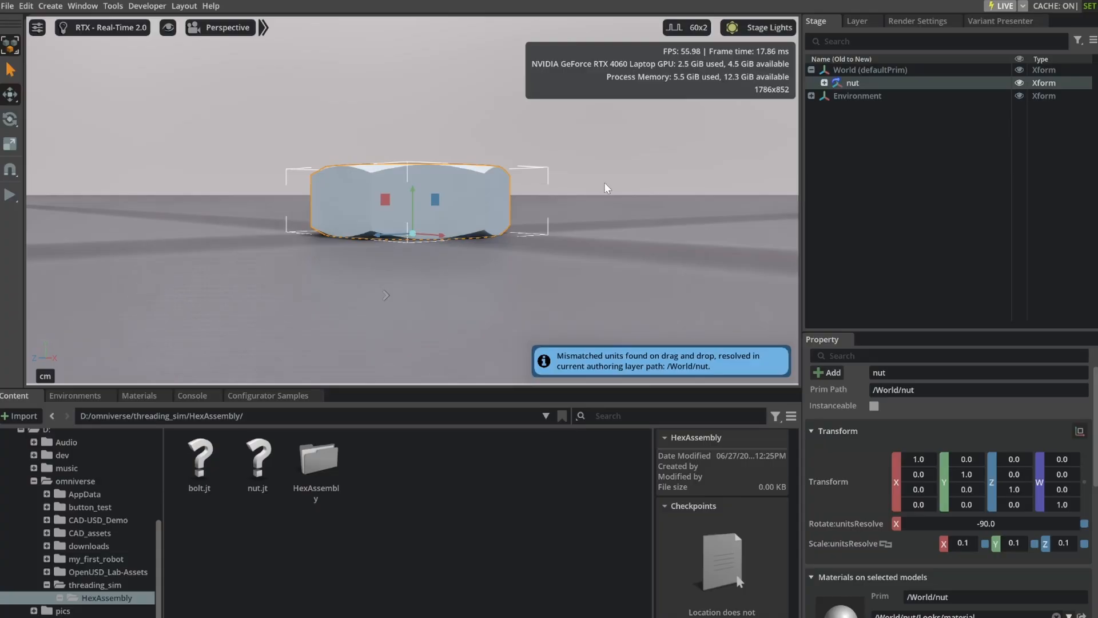
alt+drag(606, 183, 563, 296)
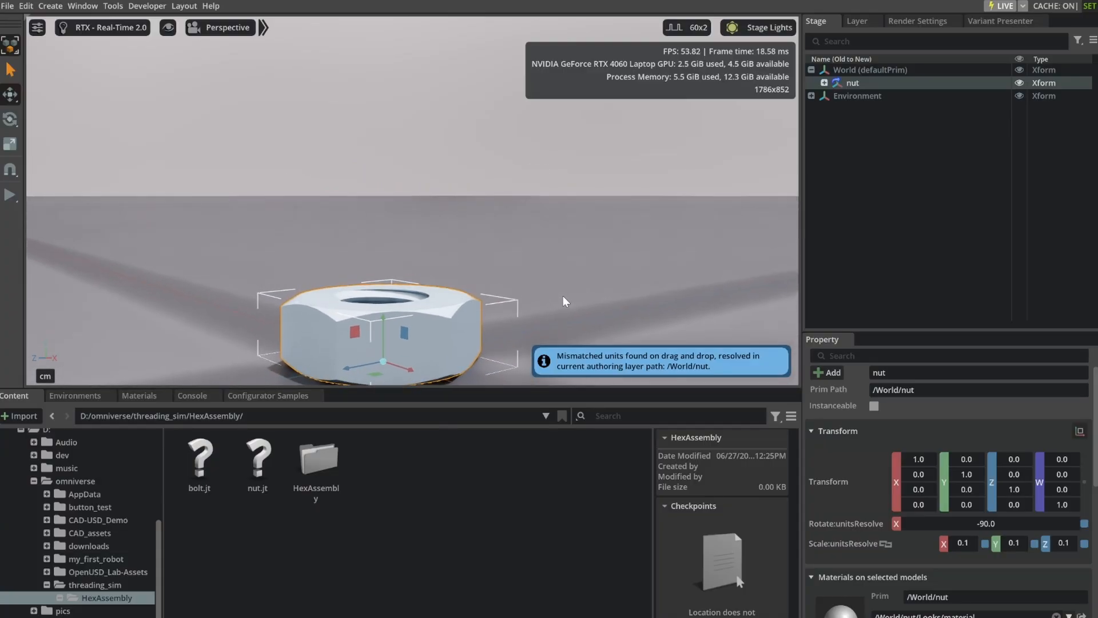
scroll(568, 249, down, 6)
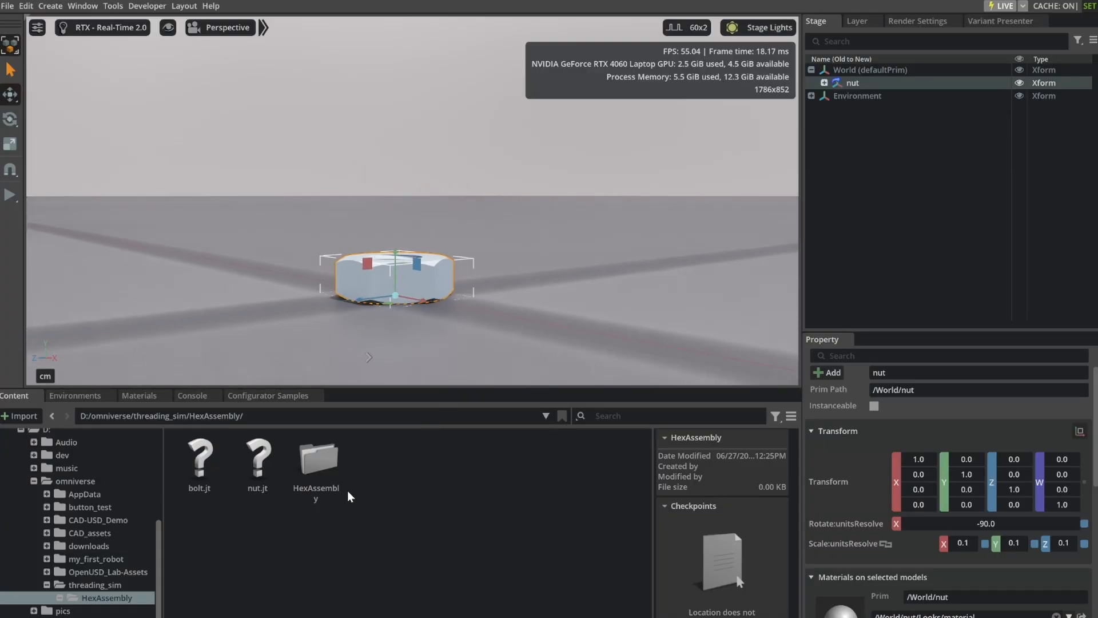
scroll(578, 249, down, 4)
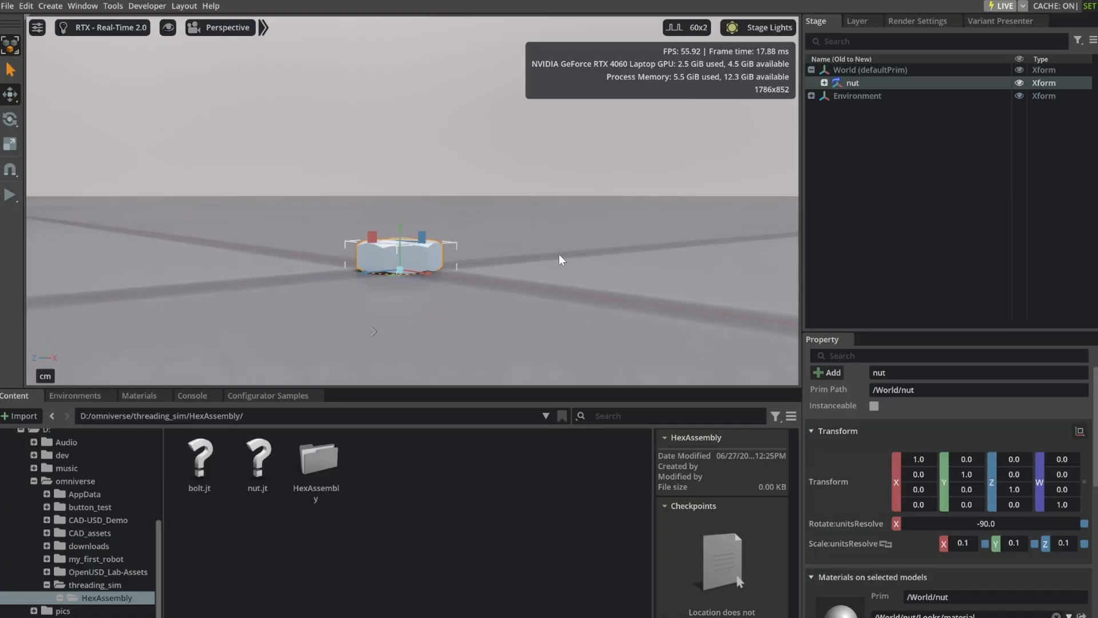
Convert bolt.jt to USD with the default JT Converter options, bringing the bolt into the stage.
right_click(197, 458)
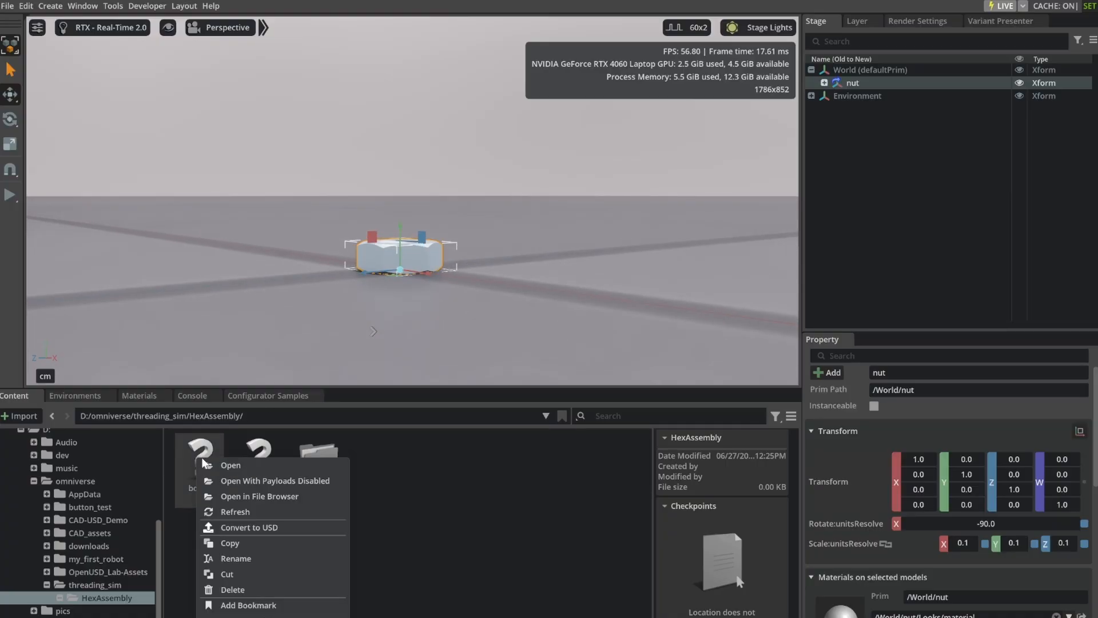
click(255, 525)
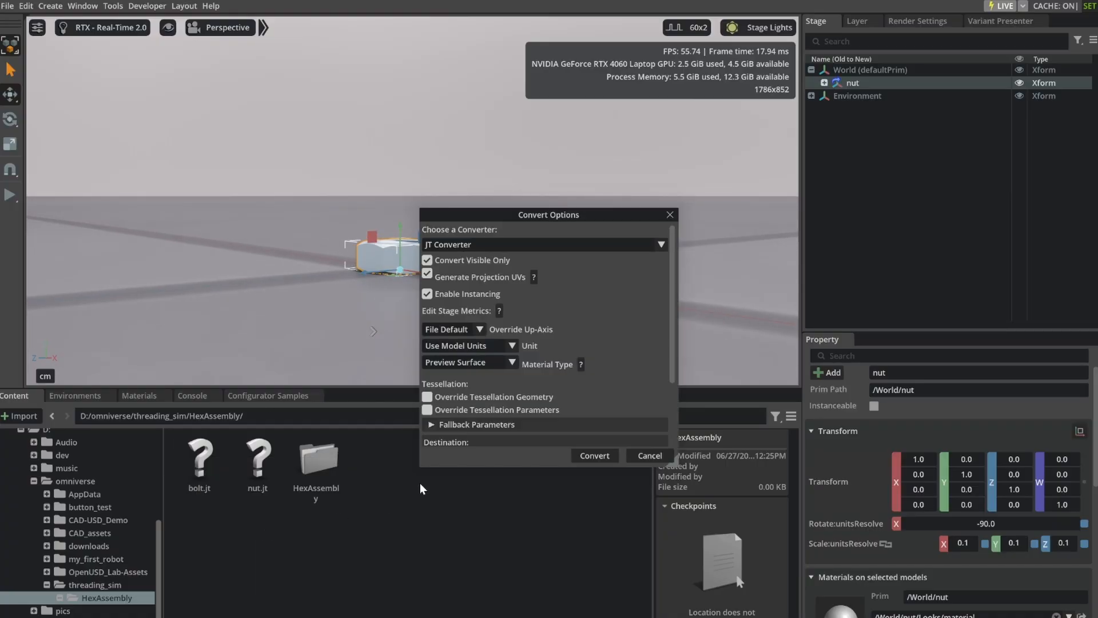
click(593, 456)
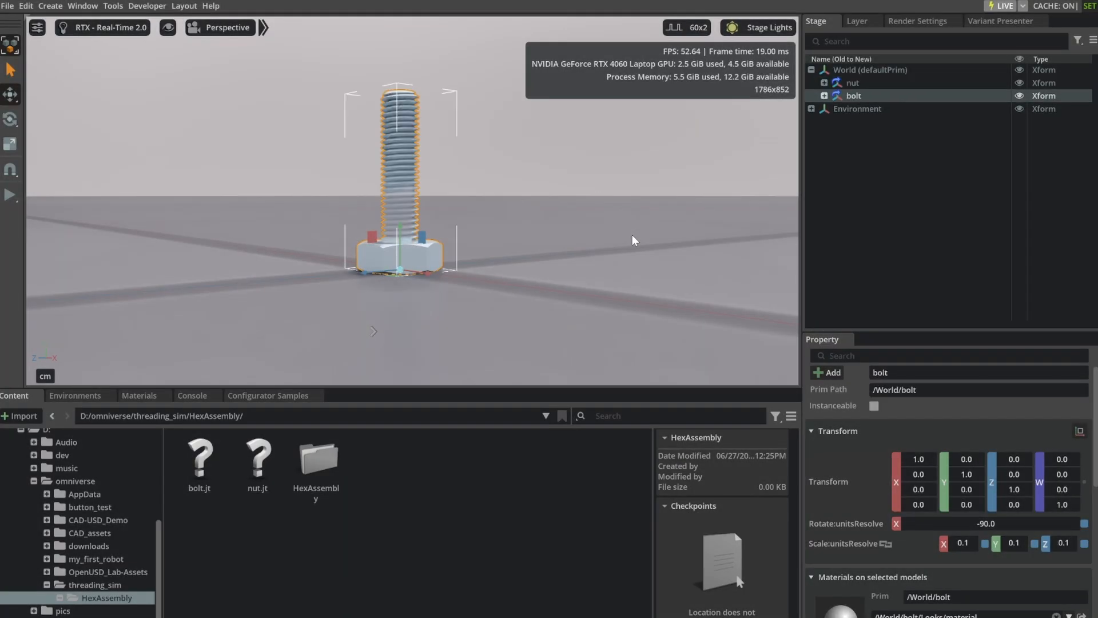
Raise the nut along the bolt's threaded shank to about 1.38 on Y.
click(853, 83)
drag(400, 225, 393, 161)
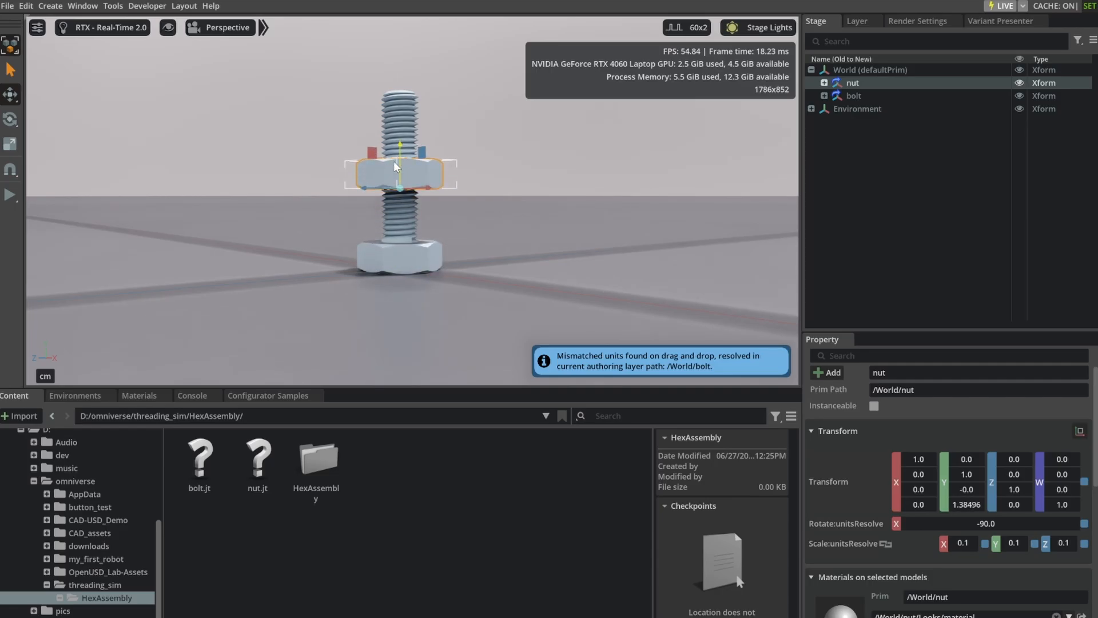
right_click(440, 515)
click(475, 554)
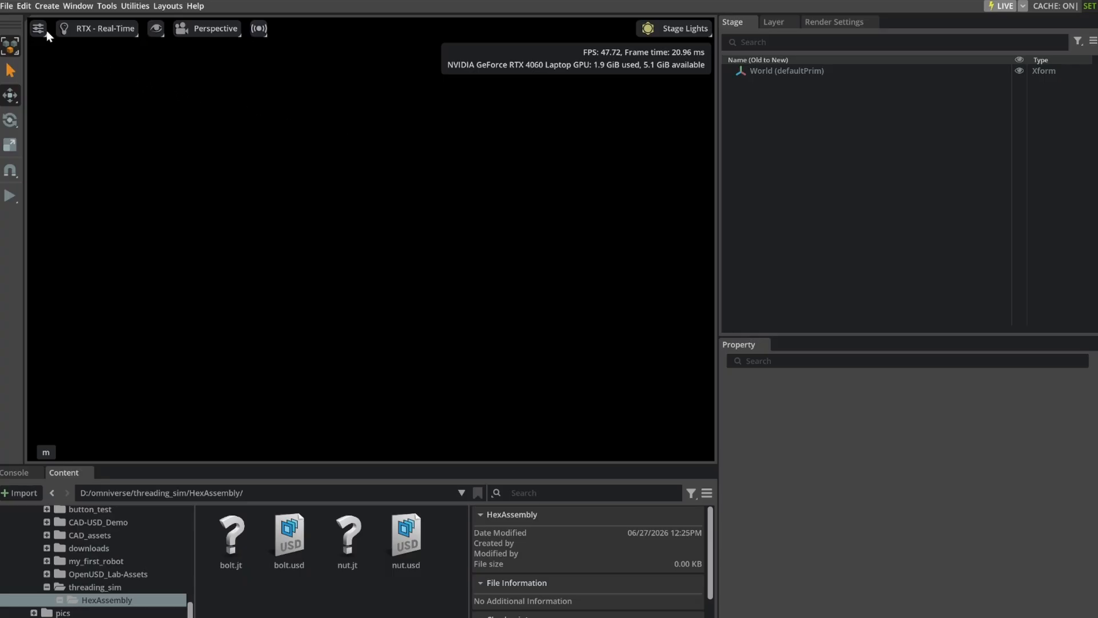
Switch to Isaac Sim, set the viewport lighting to the Default light rig, and check bolt.usd and nut.usd in the HexAssembly folder.
click(691, 27)
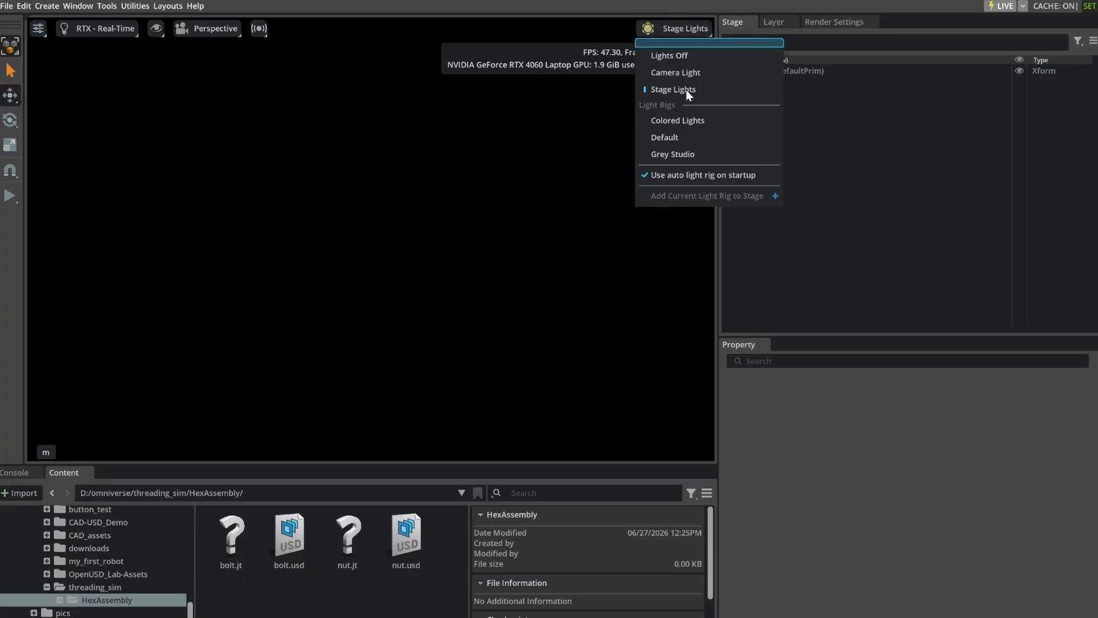
click(681, 139)
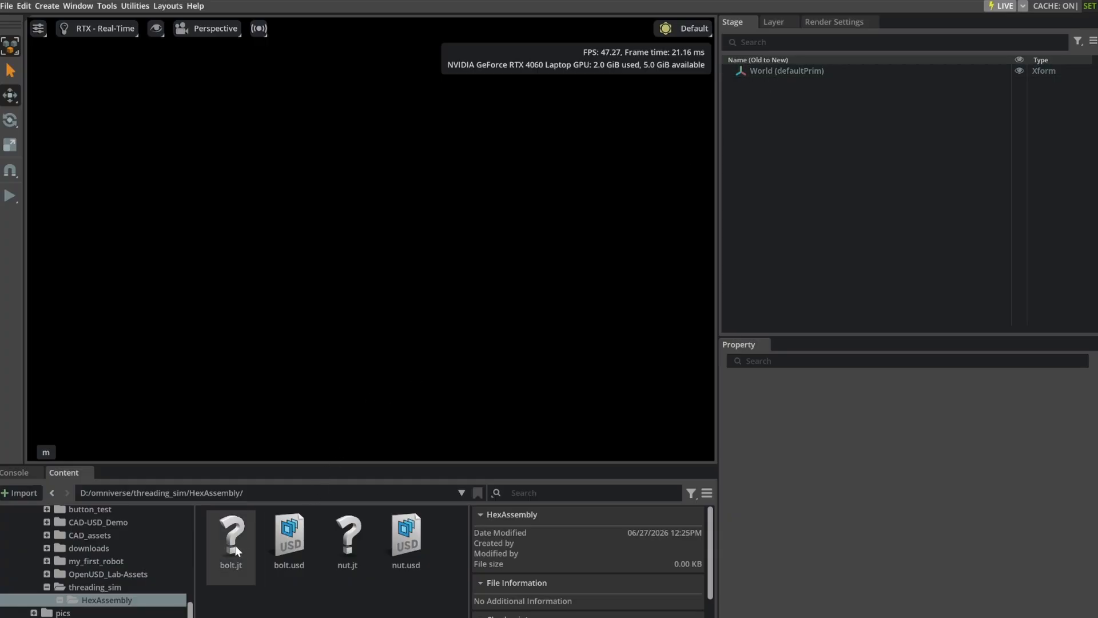
click(288, 541)
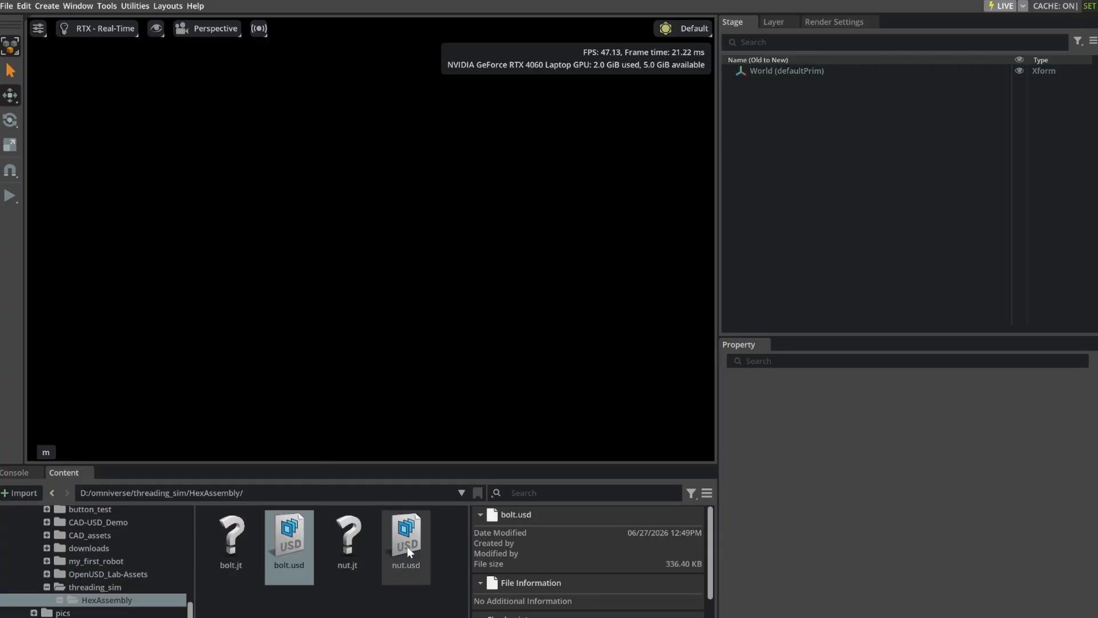
click(407, 548)
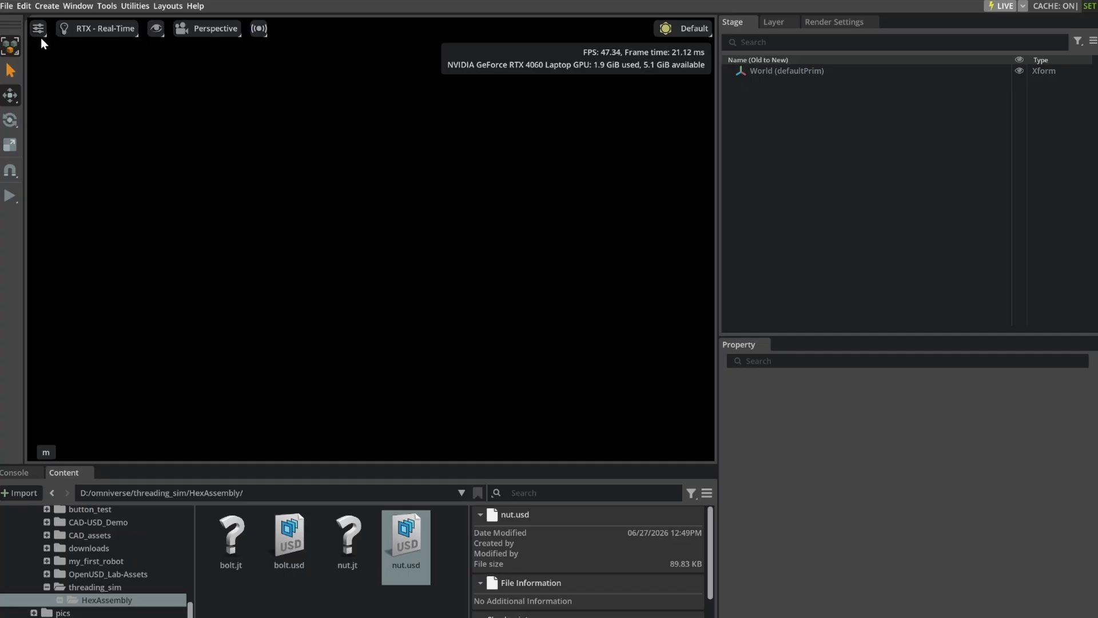
Add a physics ground plane to the empty stage.
click(48, 6)
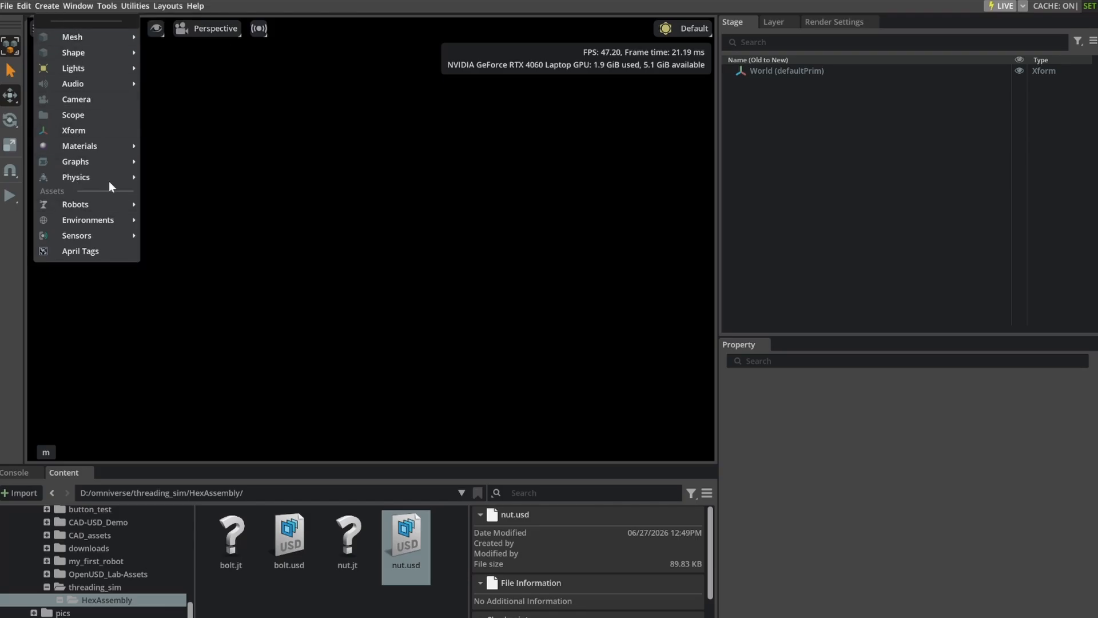
mouse_move(110, 180)
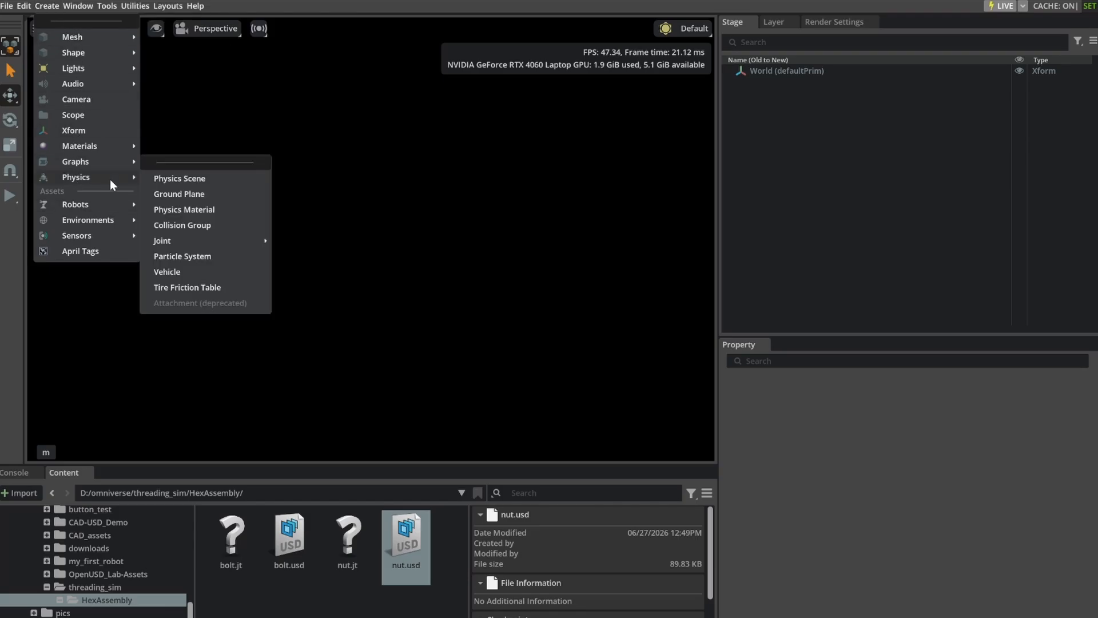
click(193, 193)
right_drag(468, 280, 440, 91)
right_drag(424, 301, 350, 49)
click(825, 139)
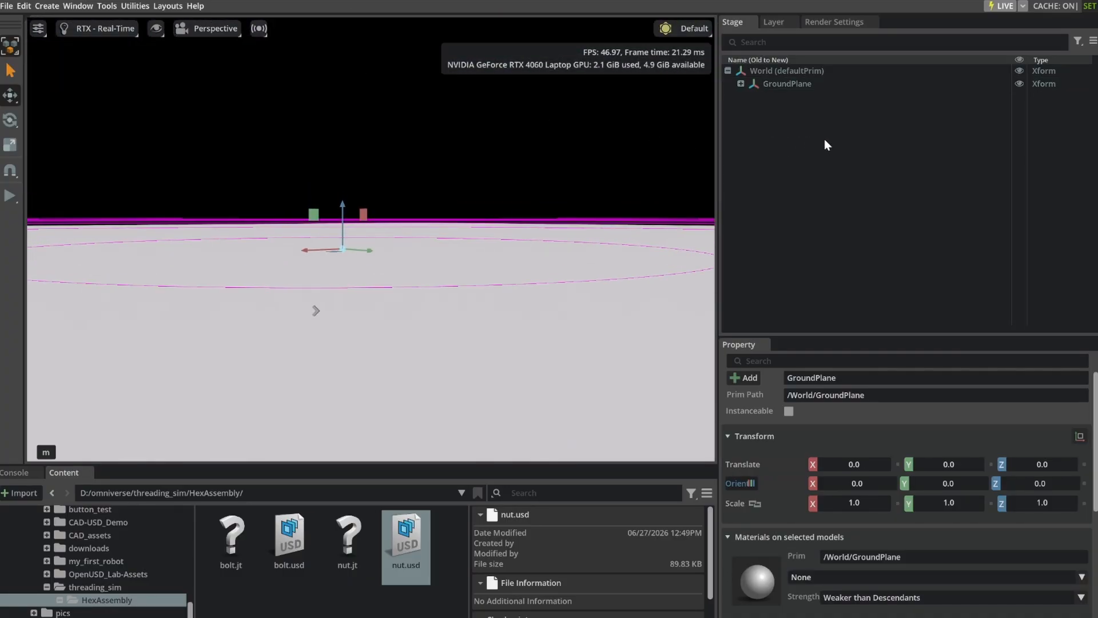
Add a Physics Scene to the stage.
click(50, 7)
mouse_move(95, 173)
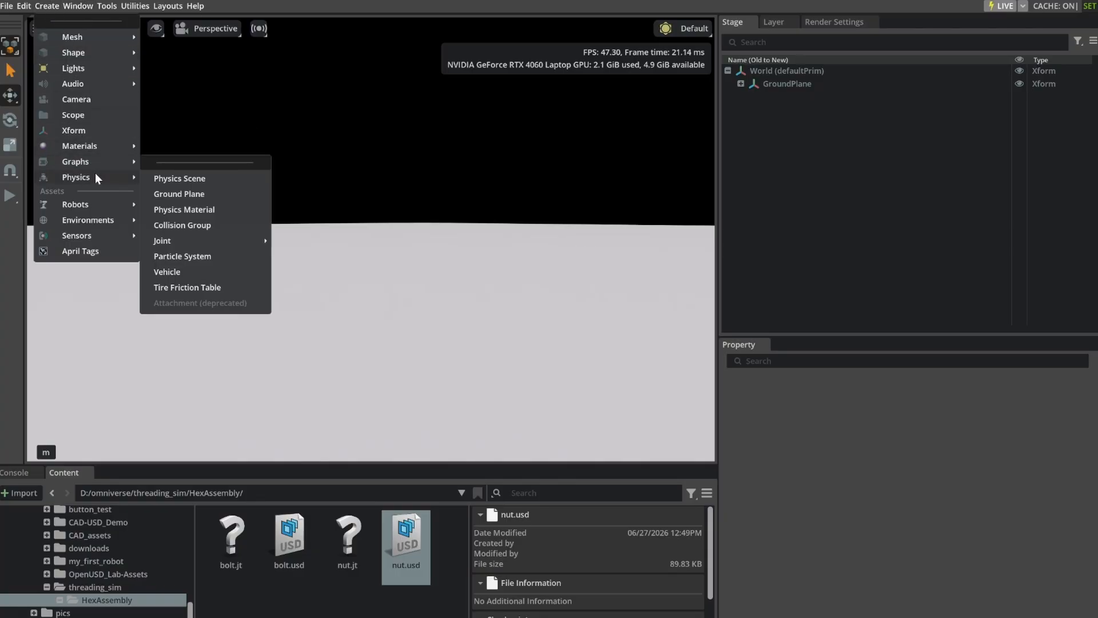
click(180, 181)
click(856, 186)
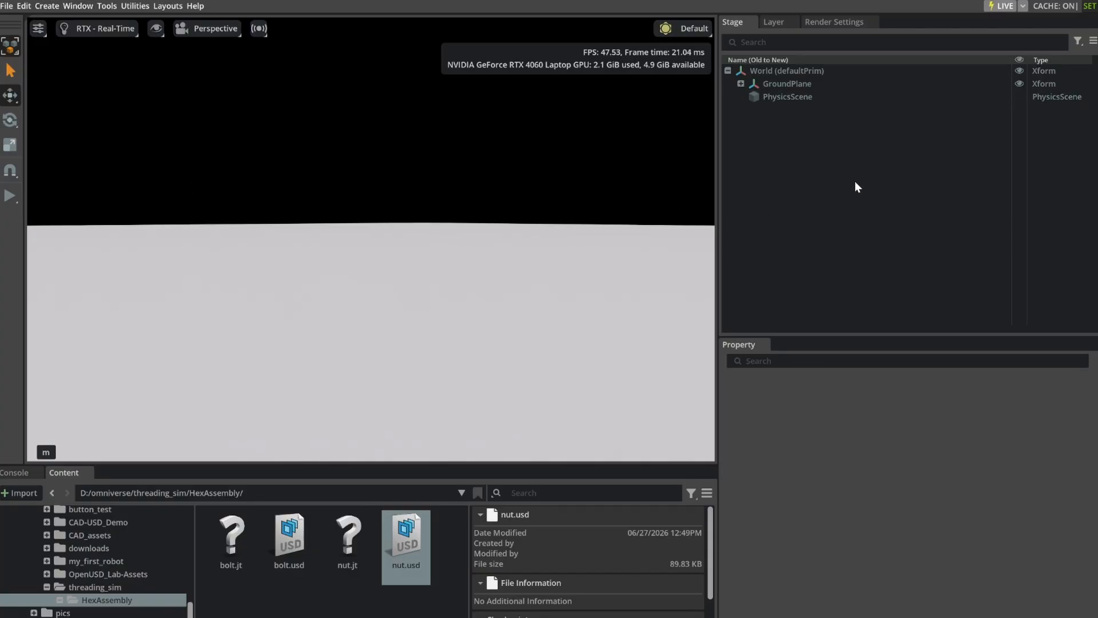
Create an Xform under World and rename it Bolt.
right_click(789, 127)
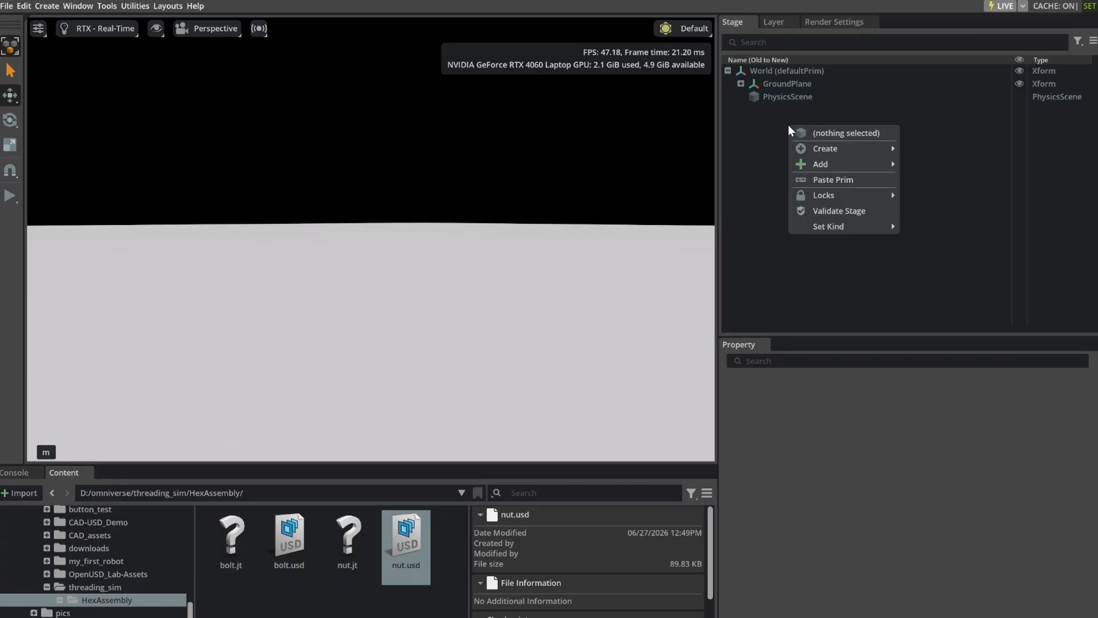
mouse_move(845, 155)
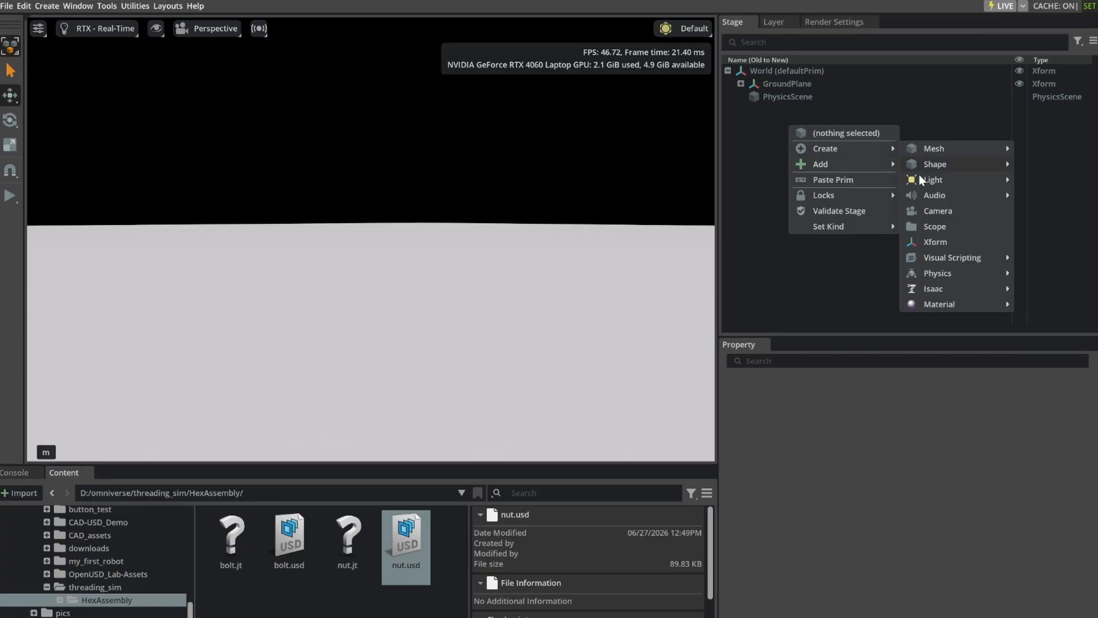
click(939, 243)
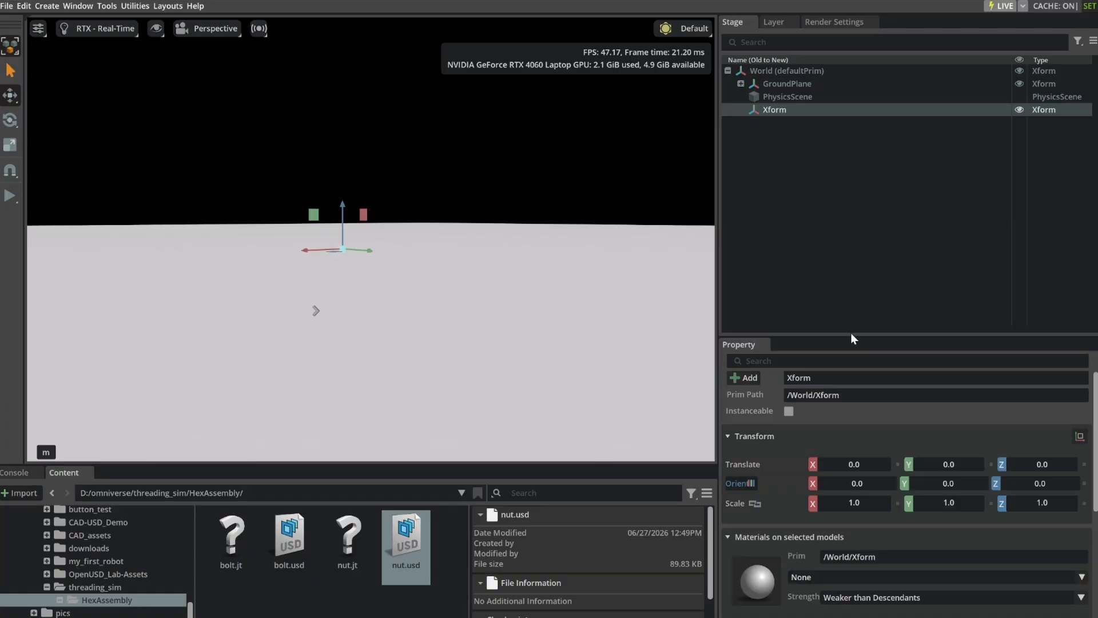
double_click(786, 378)
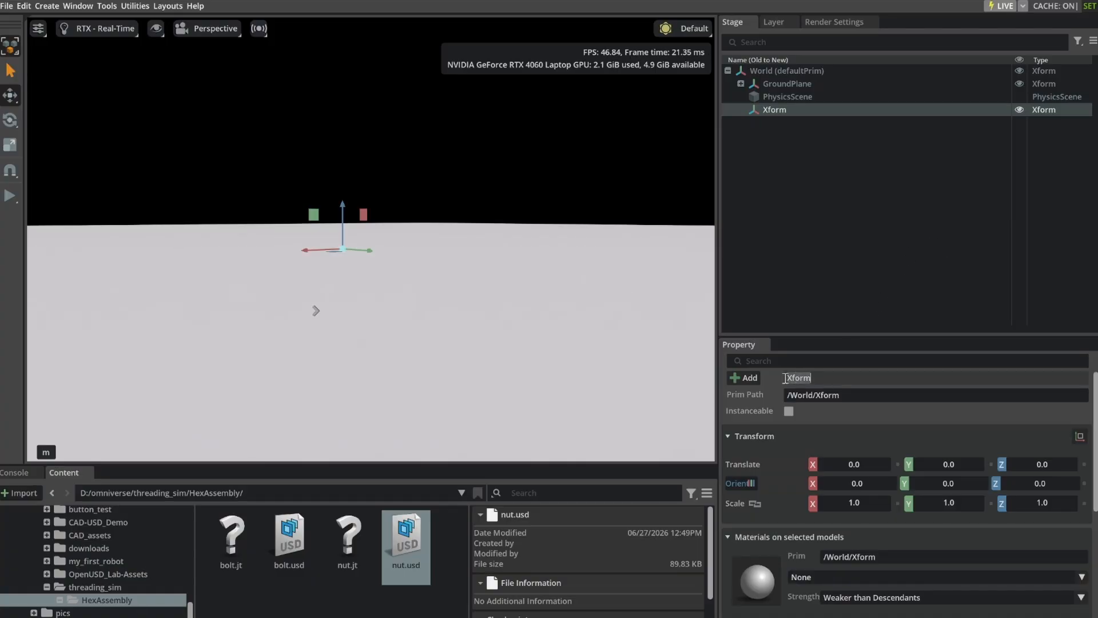
text(Bolt)
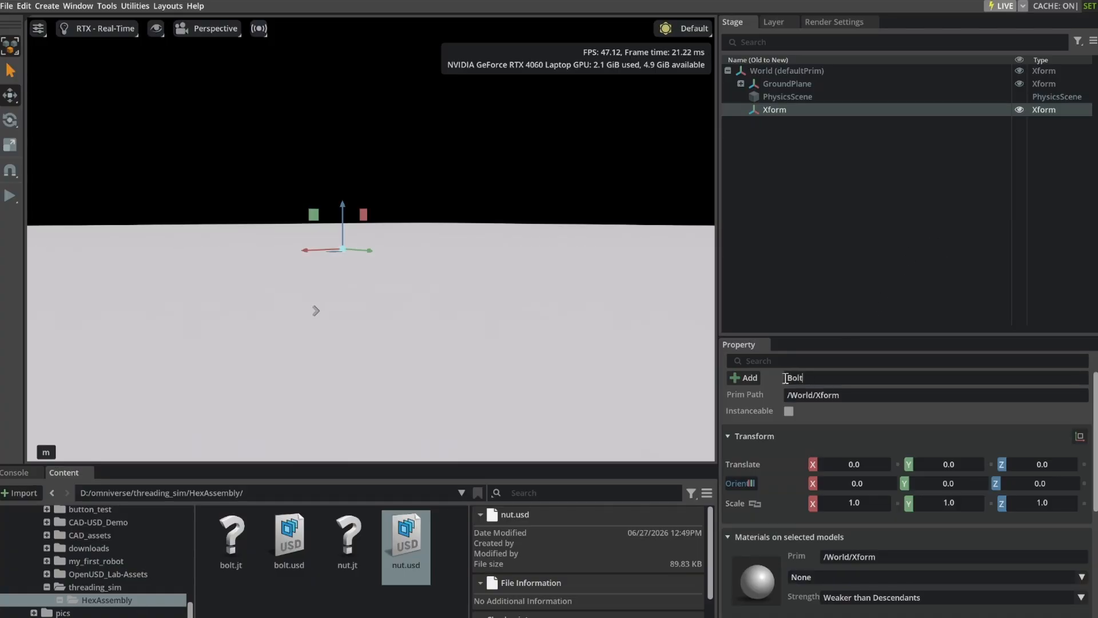
key(Return)
Add bolt.usd from the HexAssembly folder as a reference on the Bolt Xform.
right_click(781, 109)
mouse_move(840, 136)
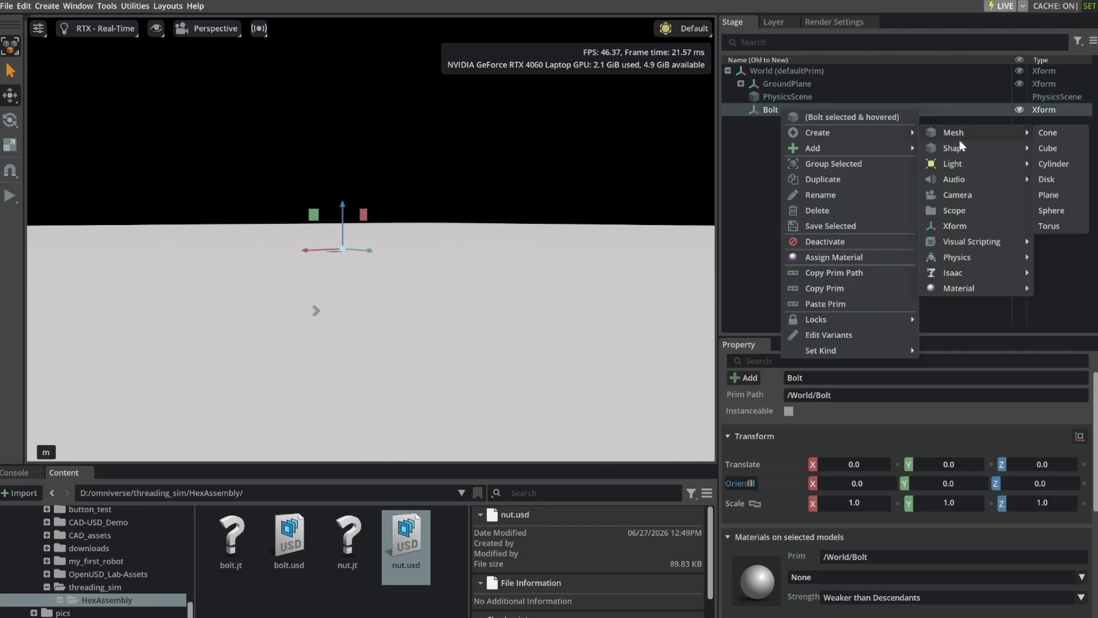
mouse_move(869, 149)
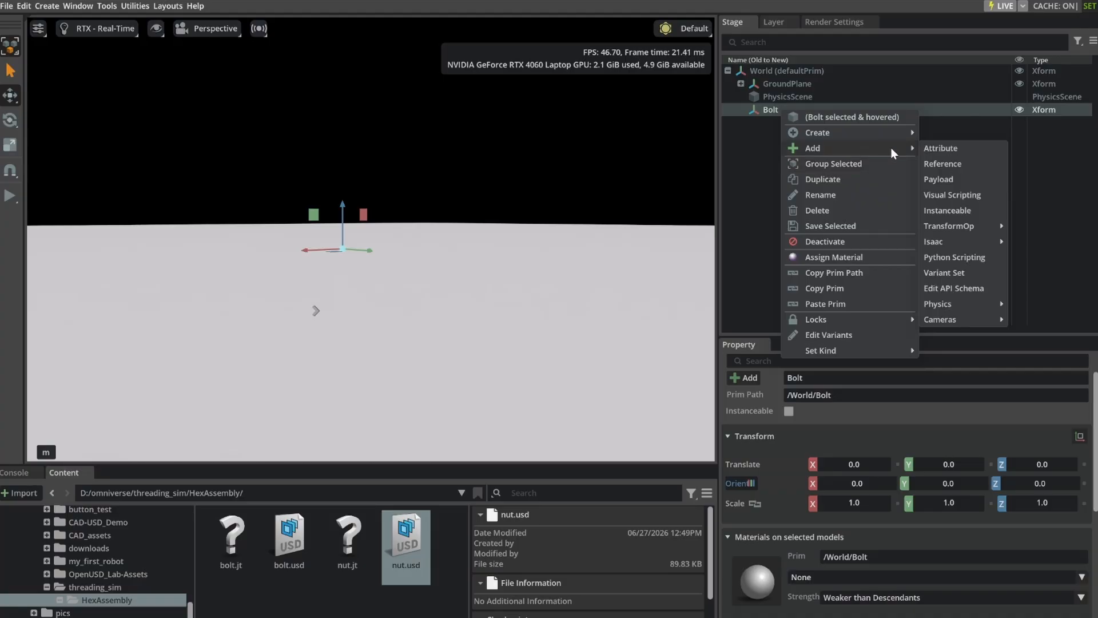
click(950, 160)
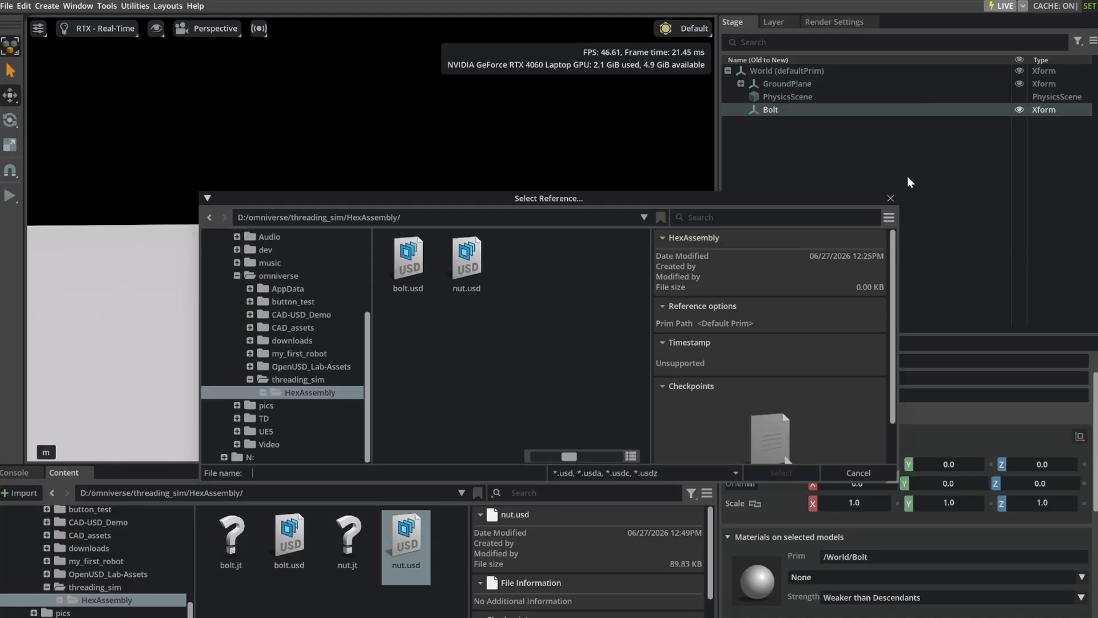
click(408, 263)
click(781, 473)
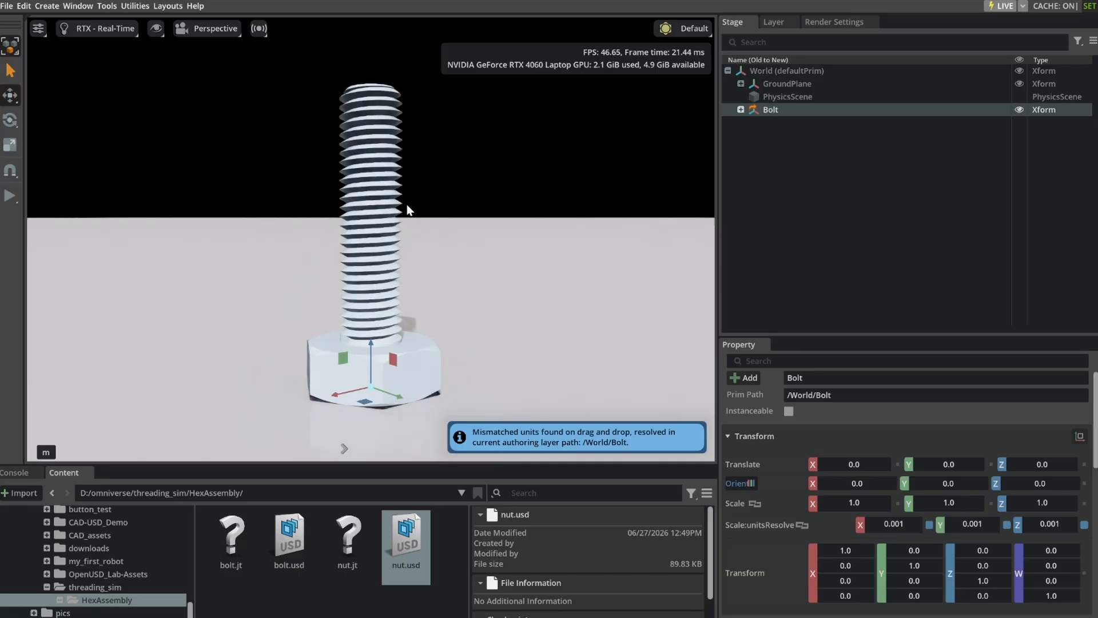
right_drag(529, 316, 519, 271)
middle_drag(568, 309, 433, 180)
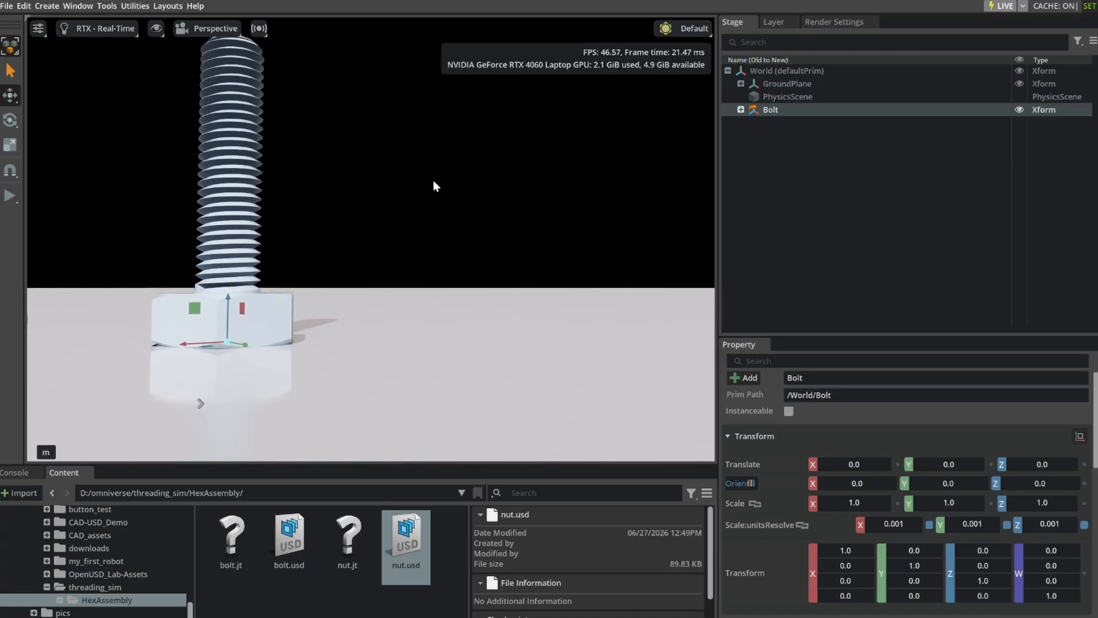
mouse_move(434, 182)
right_down()
mouse_move(432, 213)
mouse_move(440, 197)
right_up()
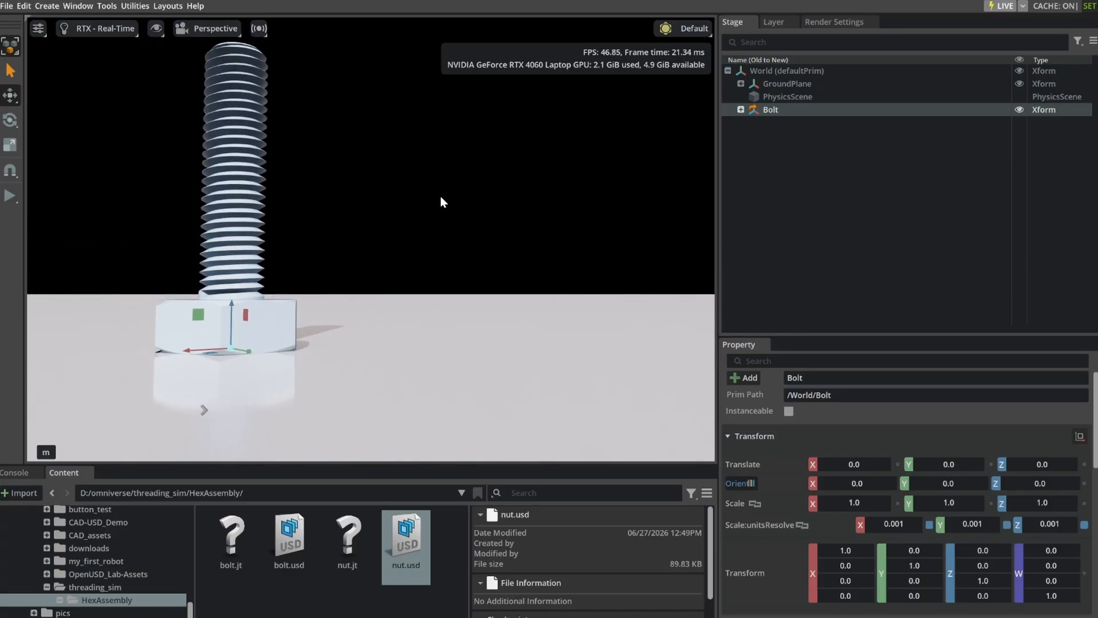
mouse_move(446, 214)
middle_down()
mouse_move(448, 189)
mouse_move(448, 211)
middle_up()
drag(445, 234, 445, 235)
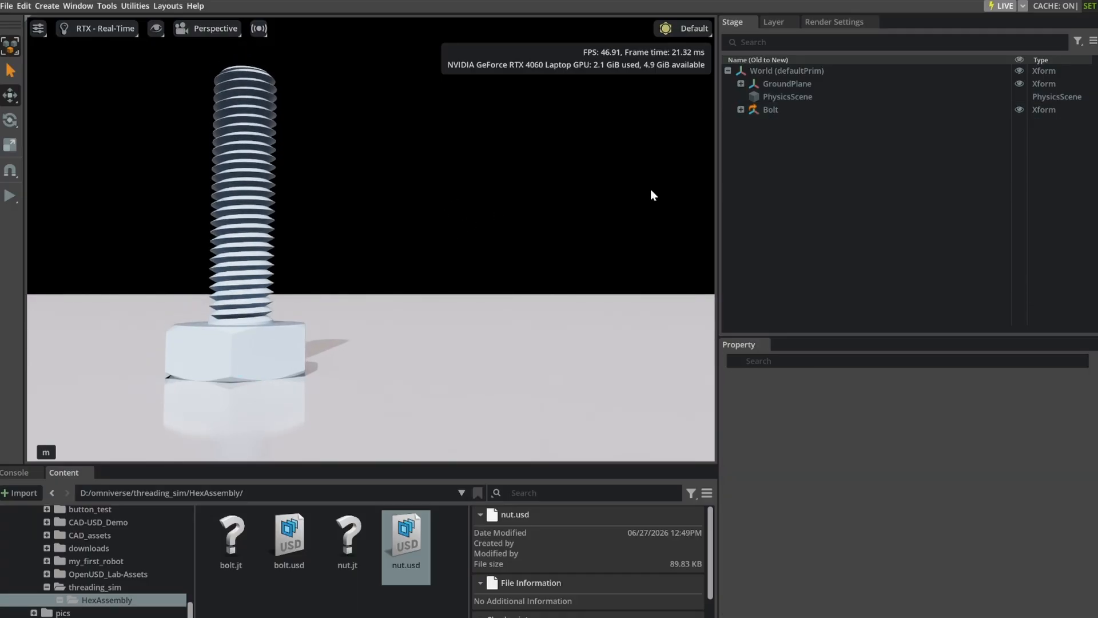
Create another Xform under World and rename it Nut.
click(767, 74)
click(779, 143)
right_click(785, 127)
mouse_move(832, 152)
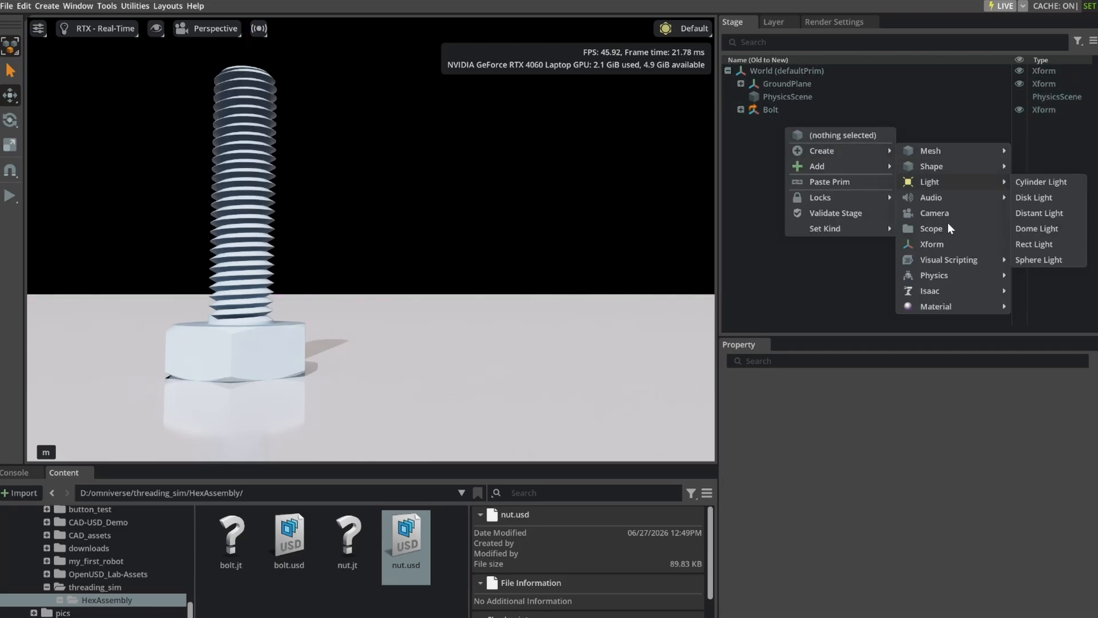
click(949, 244)
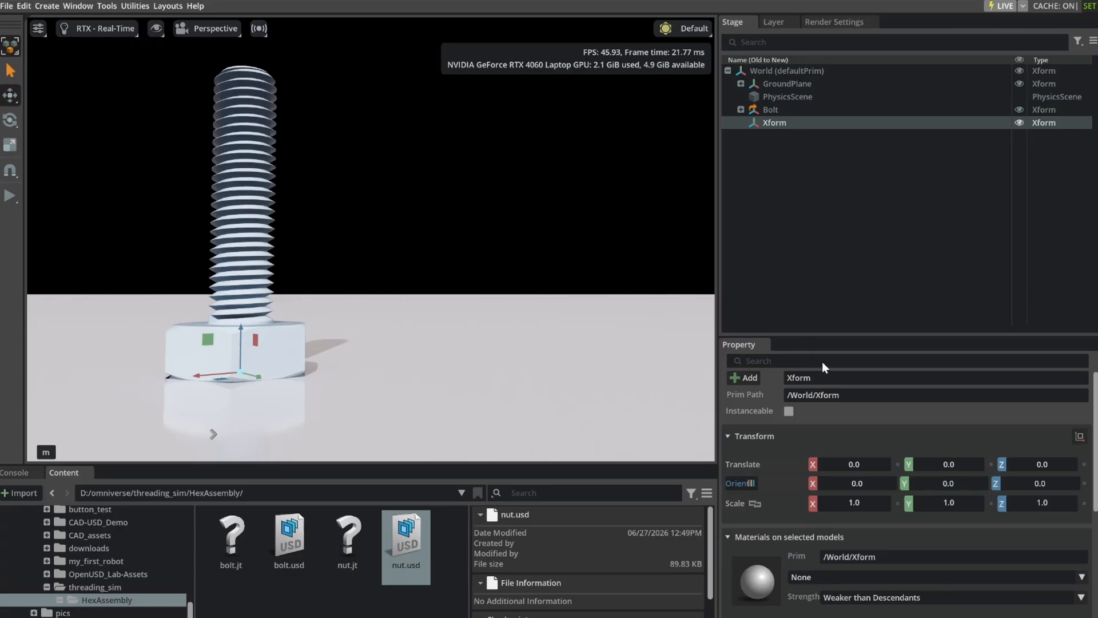
double_click(826, 375)
text(Nut)
key(Return)
Add nut.usd from the HexAssembly folder as a reference on the Nut Xform.
right_click(785, 125)
mouse_move(829, 149)
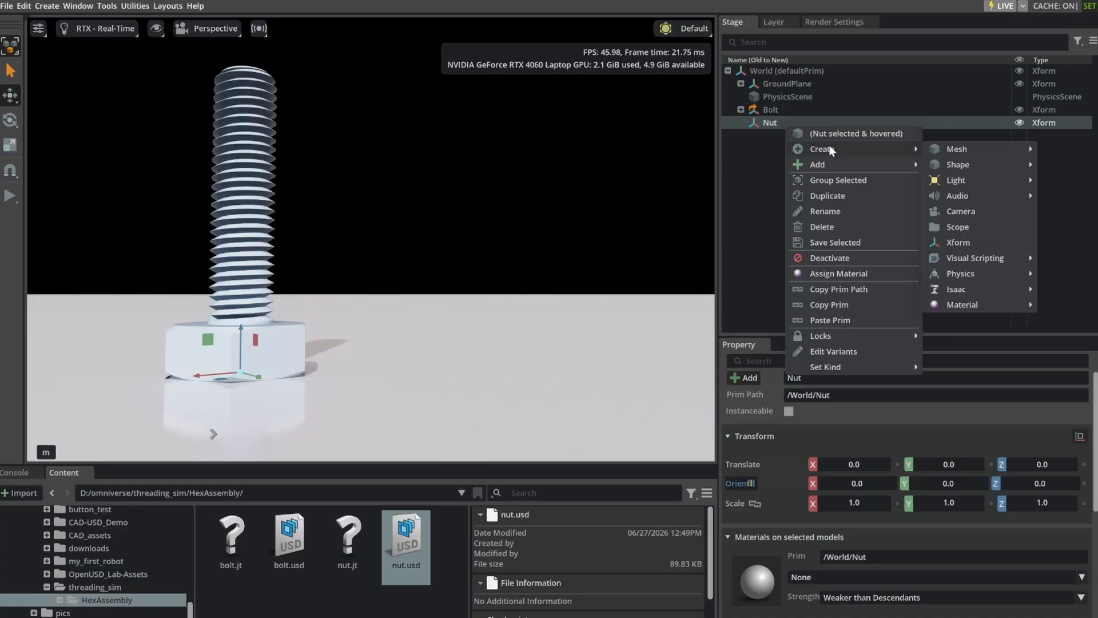
mouse_move(860, 166)
click(960, 180)
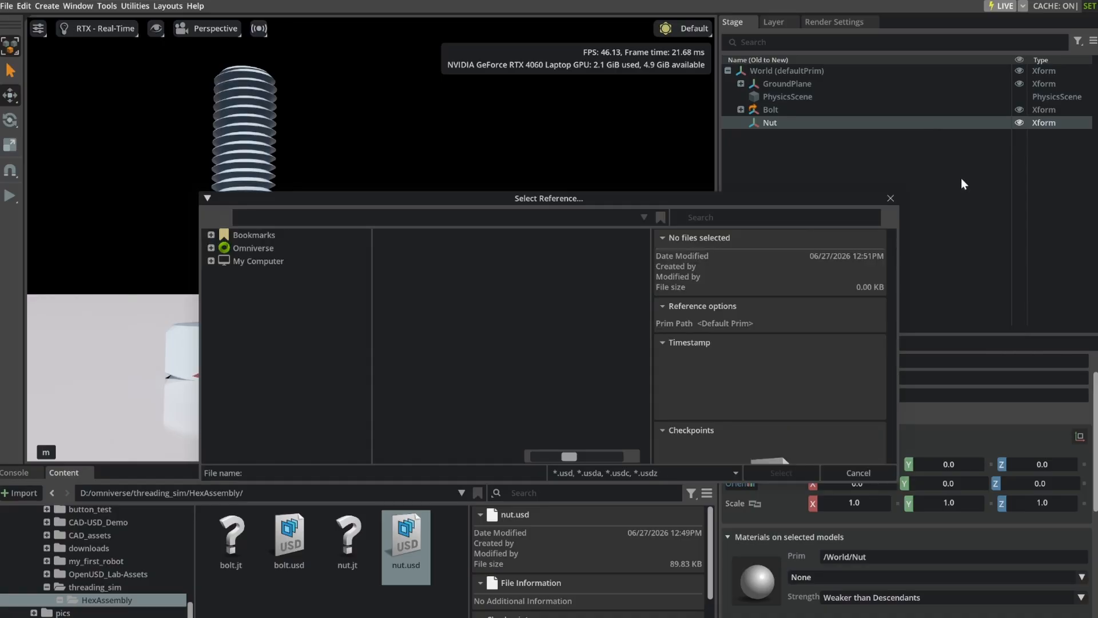
click(466, 269)
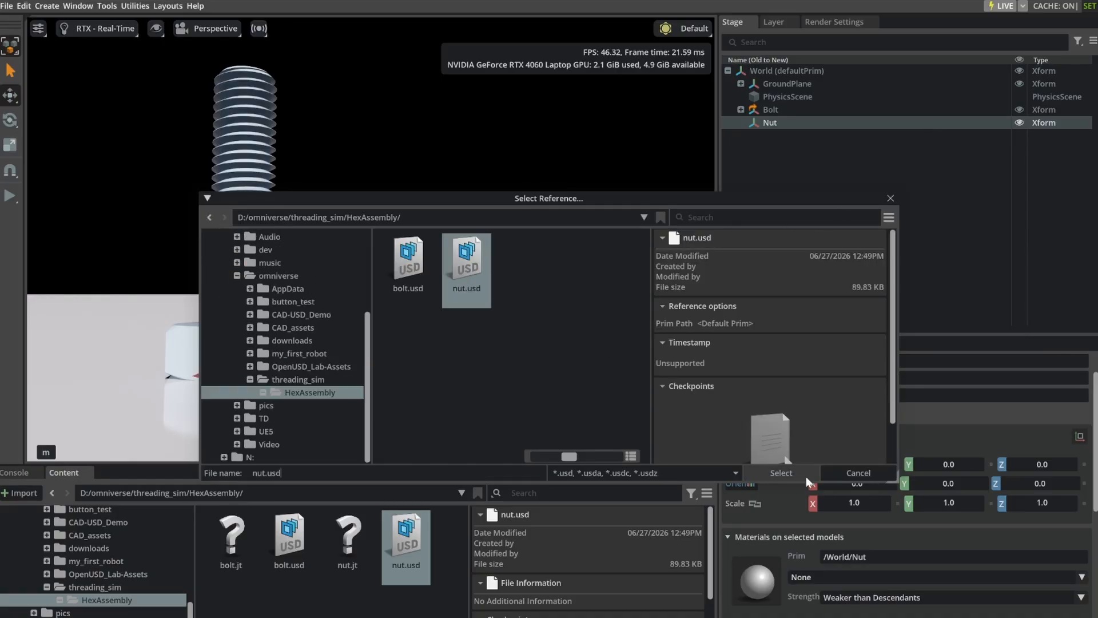
click(783, 472)
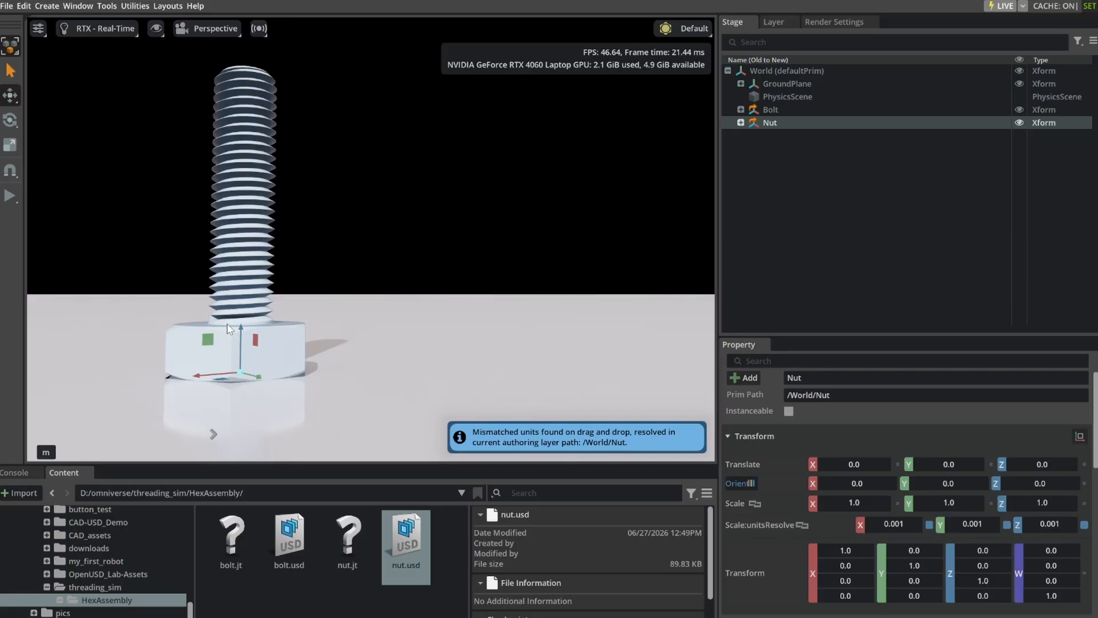
Raise the Nut prim to about 0.0053 on Z so it sits just above the bolt head.
drag(240, 331, 245, 274)
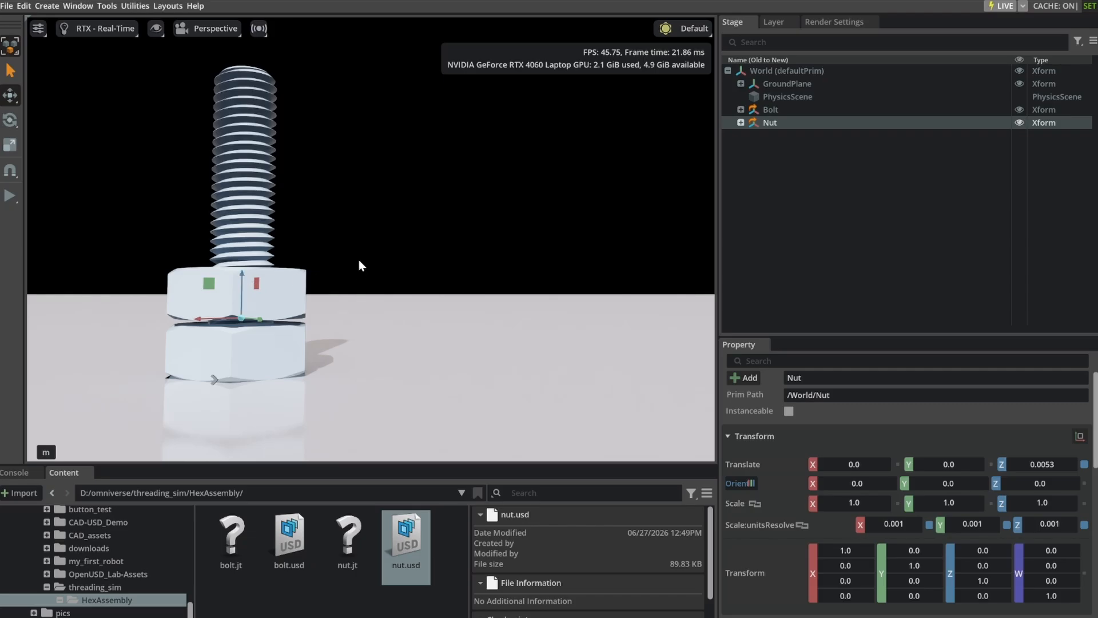
middle_drag(351, 239, 341, 307)
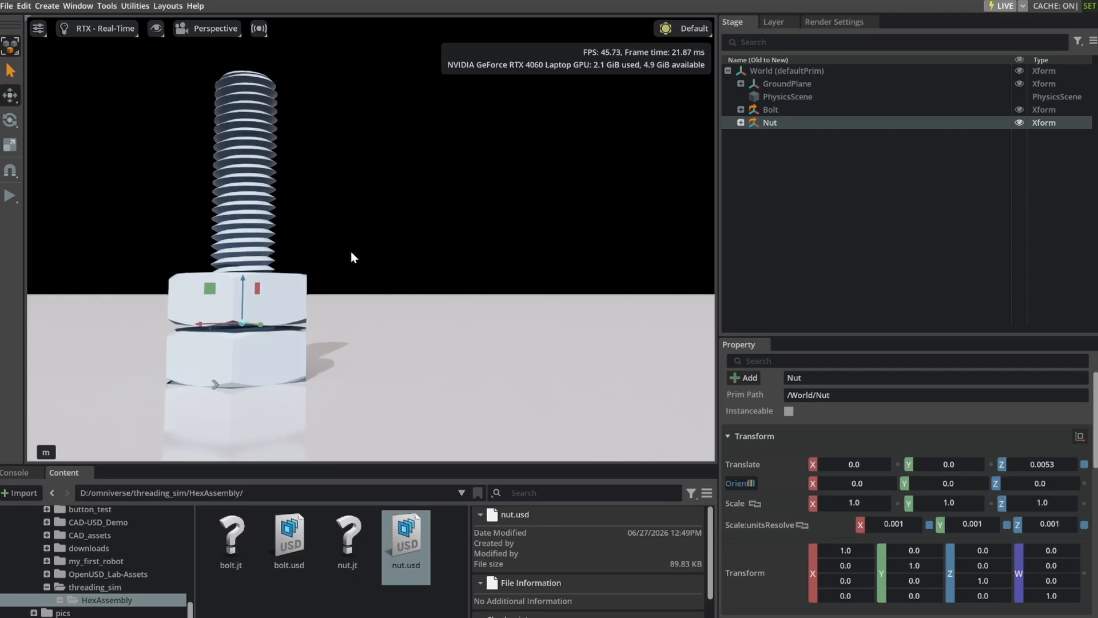
alt+drag(341, 307, 390, 157)
right_drag(392, 156, 382, 189)
middle_drag(379, 183, 376, 173)
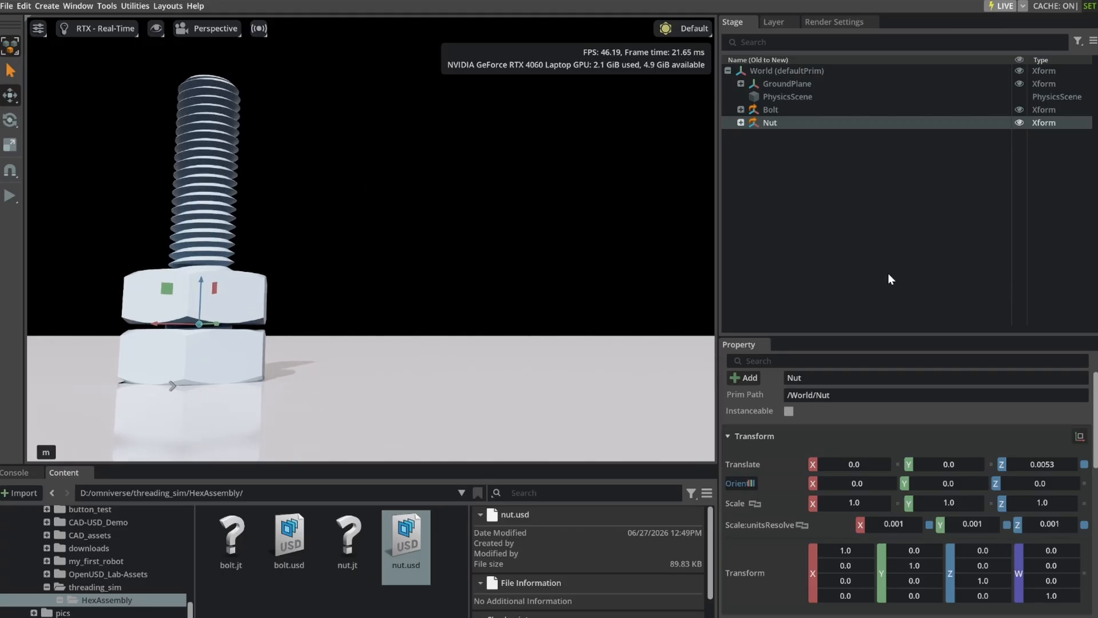
click(888, 277)
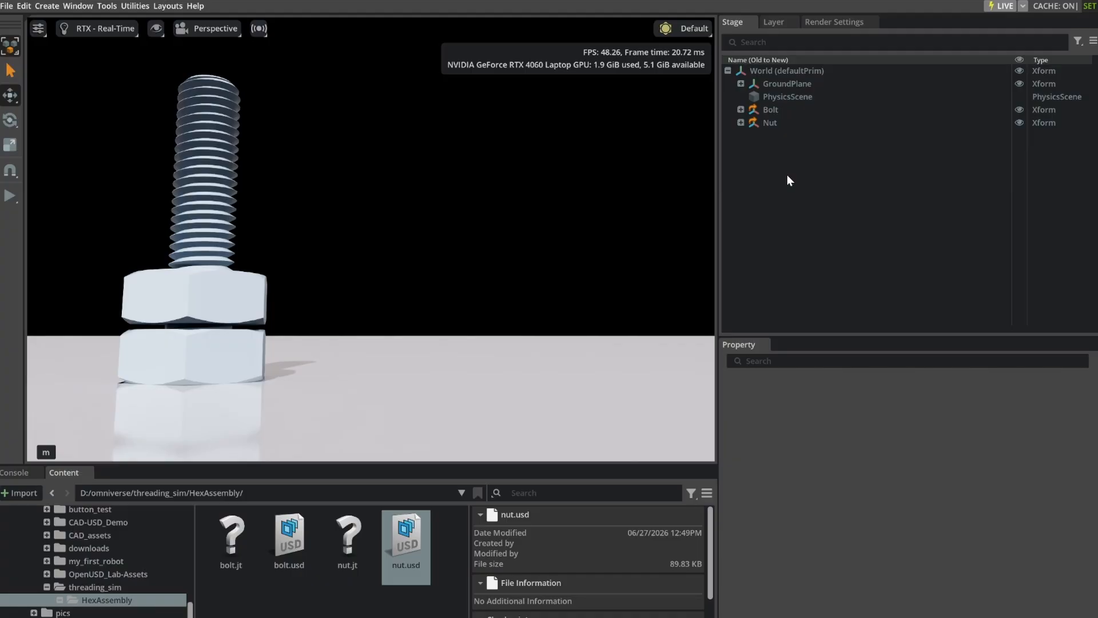
Create a revolute physics joint on the Bolt prim.
click(770, 108)
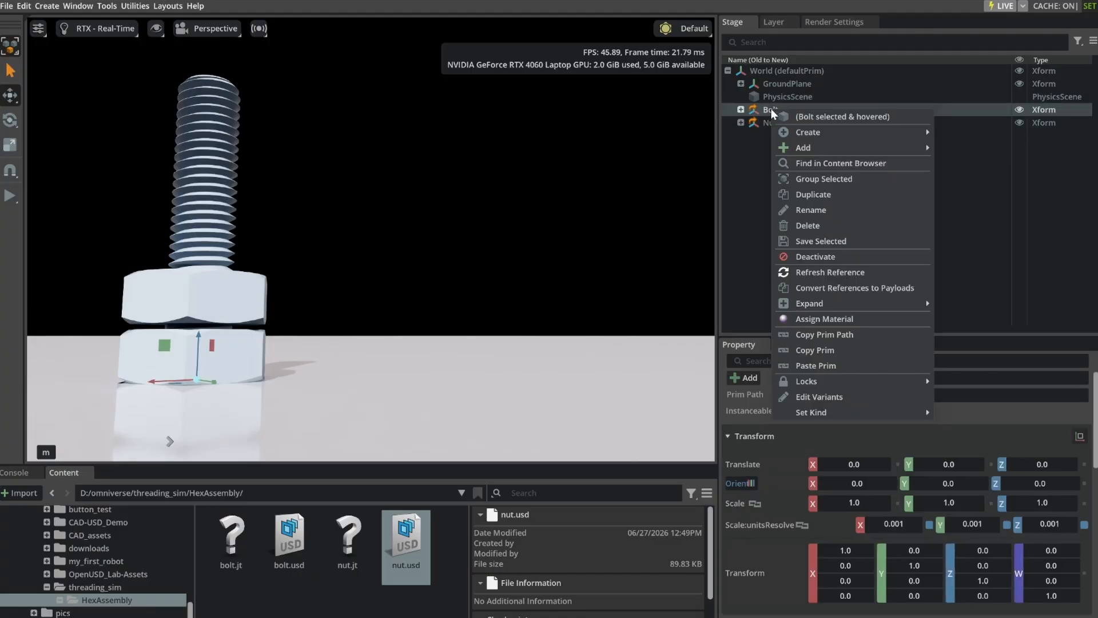
right_click(771, 109)
mouse_move(826, 132)
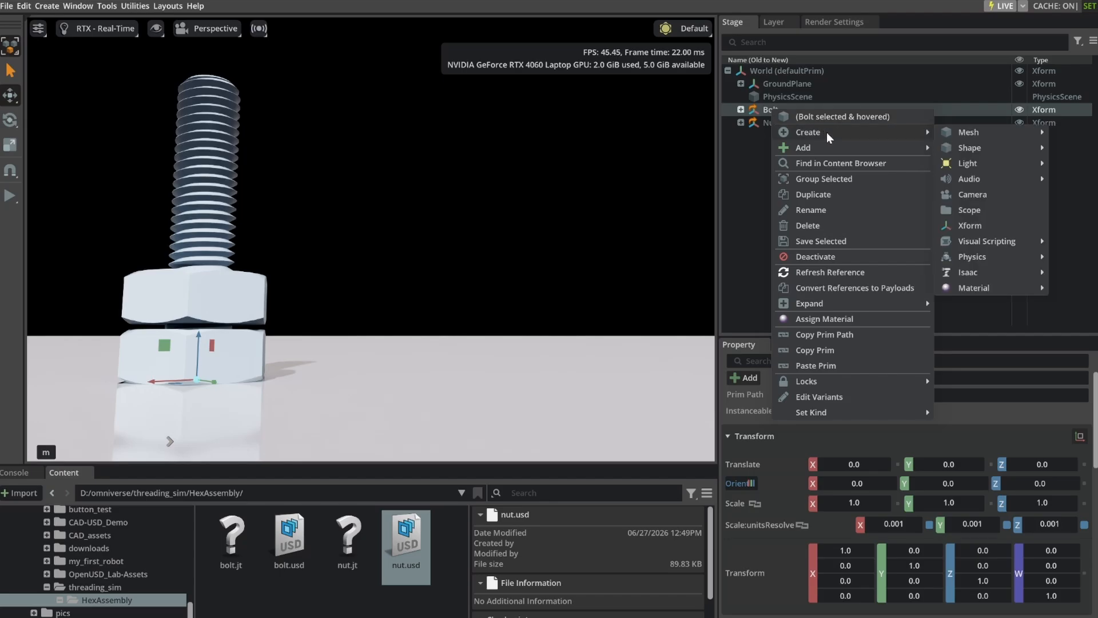
mouse_move(982, 133)
mouse_move(999, 259)
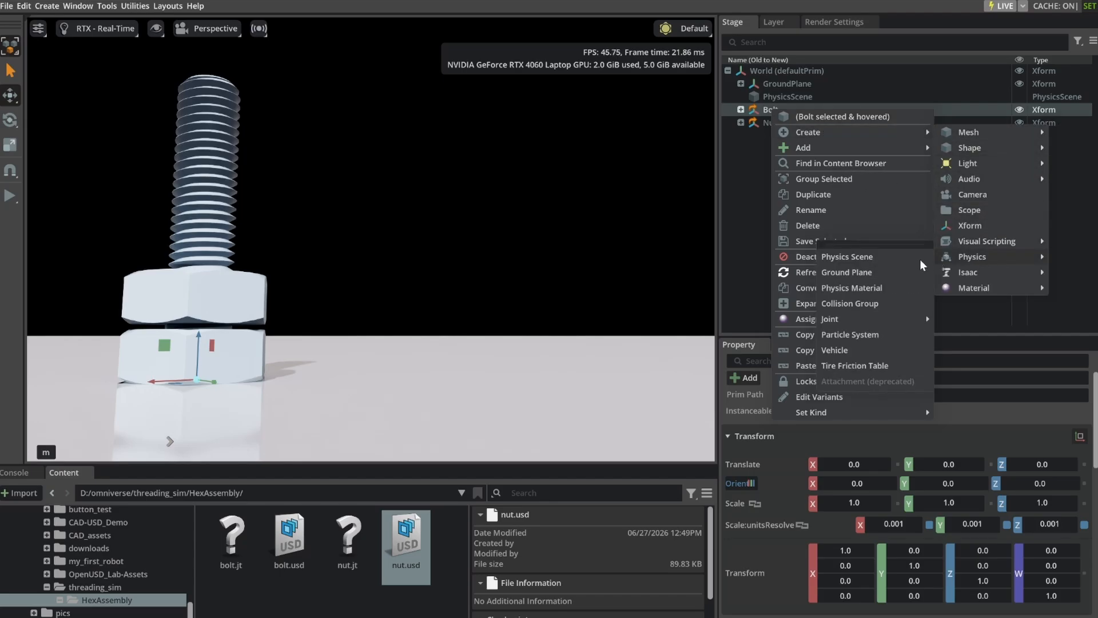
mouse_move(859, 323)
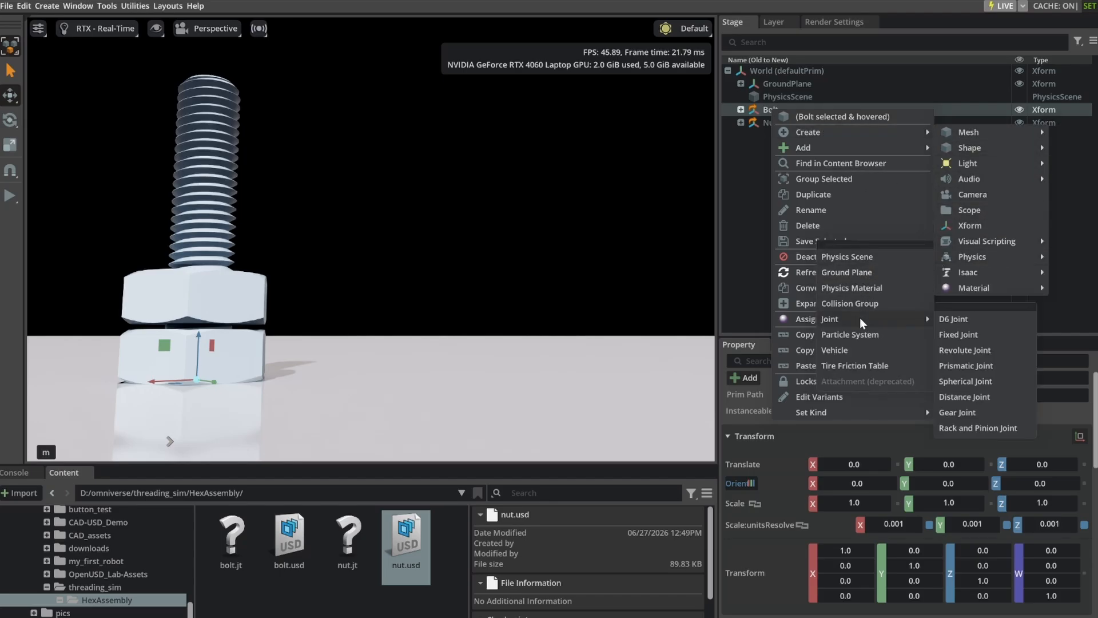
click(966, 351)
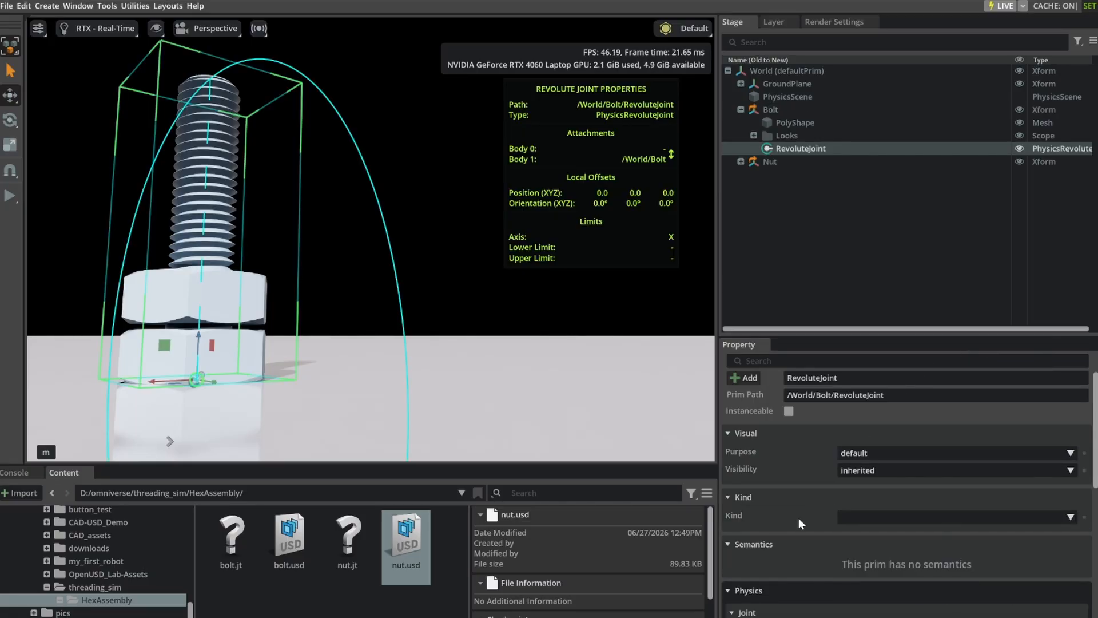
Set the axis of the bolt's revolute joint to Z.
scroll(804, 522, down, 8)
scroll(808, 534, down, 3)
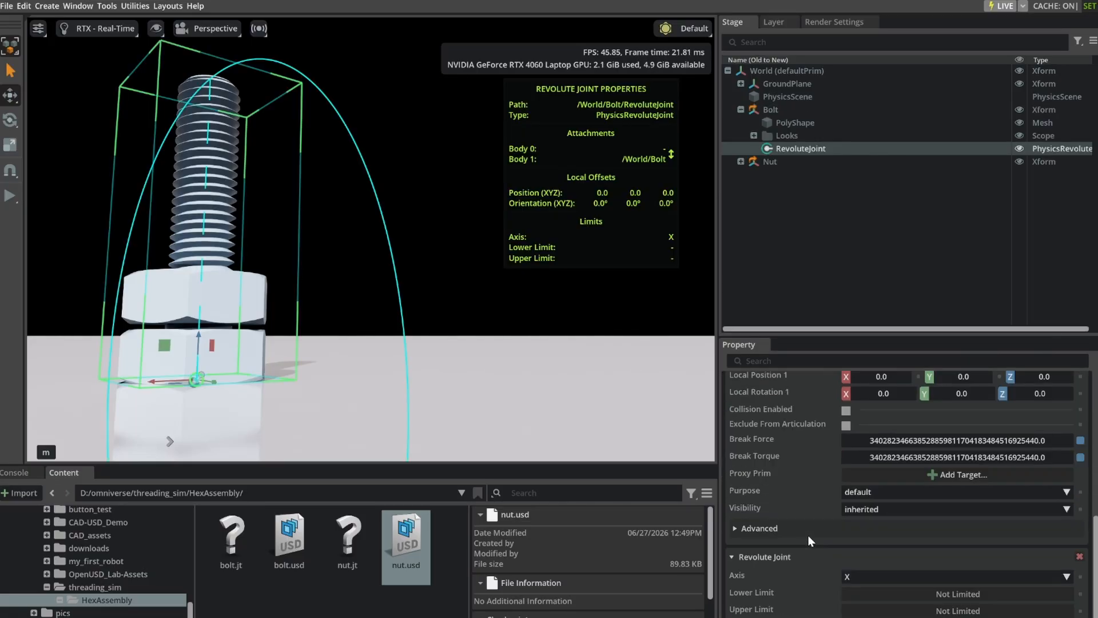
click(918, 524)
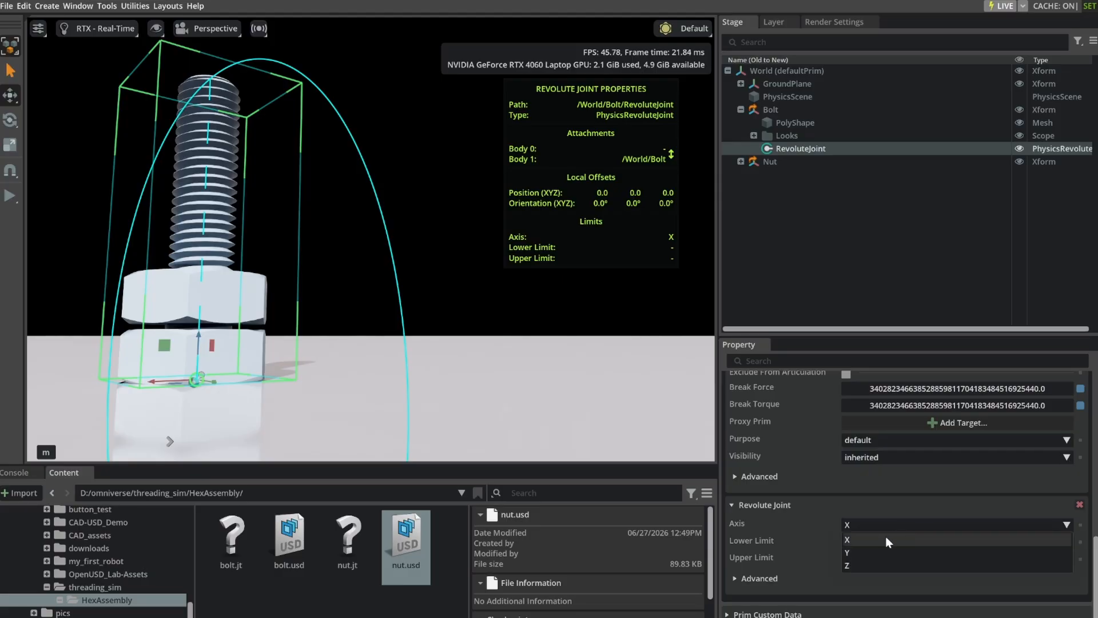
click(872, 566)
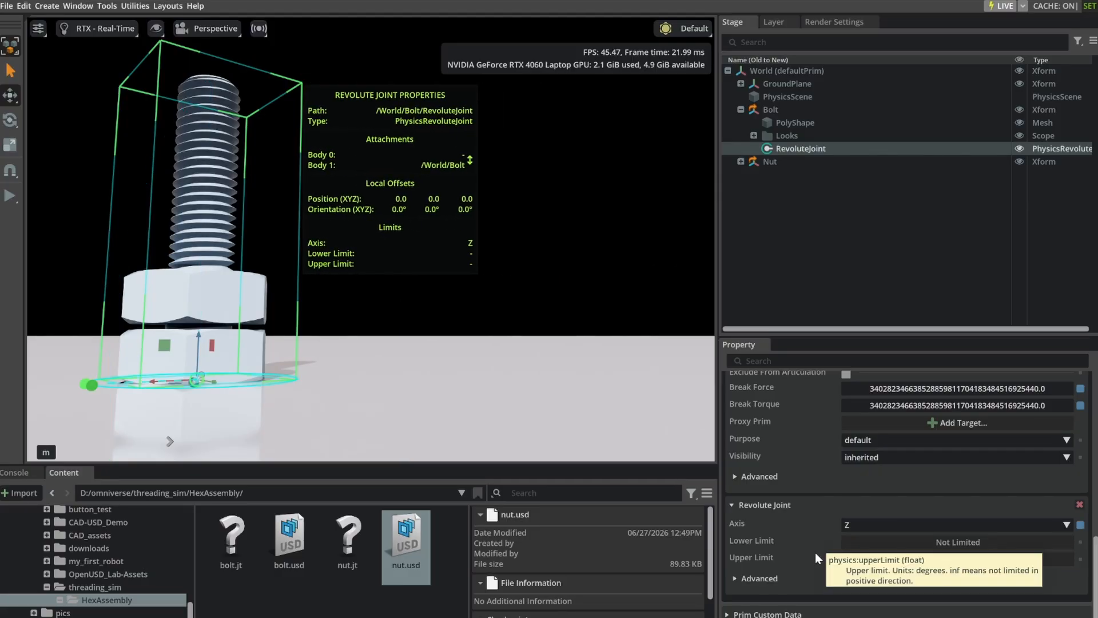
Add an Angular Drive to the bolt's revolute joint.
scroll(795, 416, up, 15)
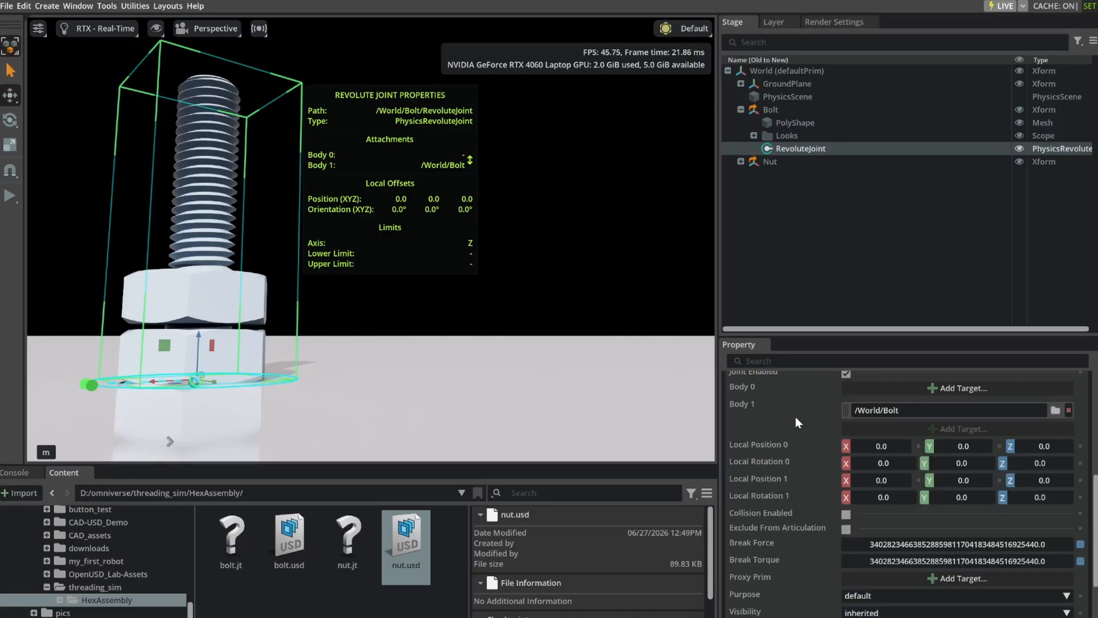
click(746, 378)
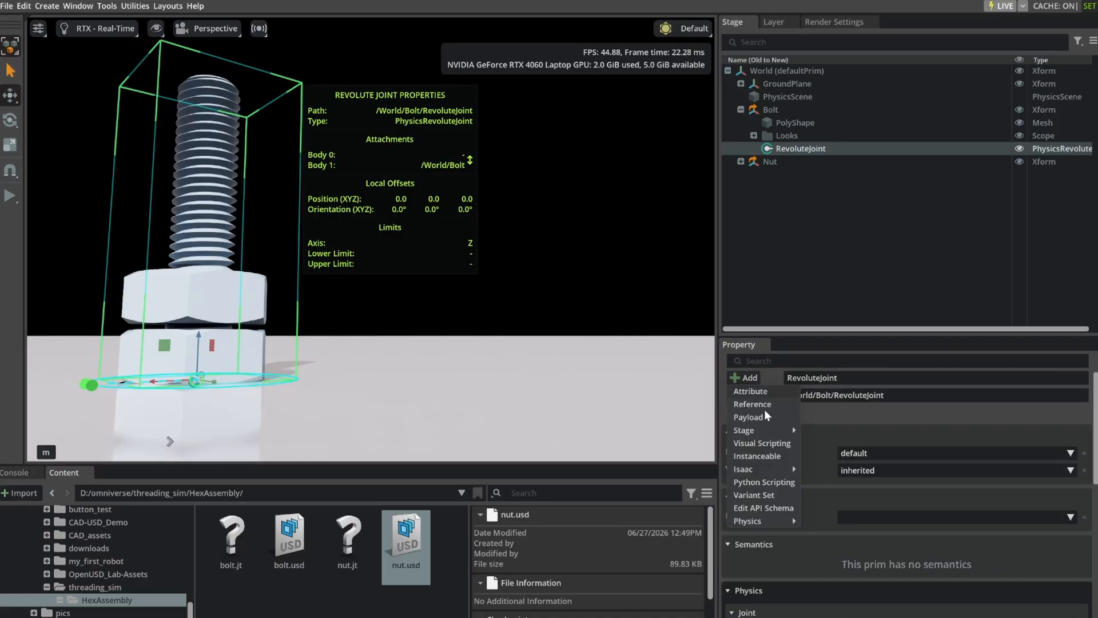
mouse_move(764, 521)
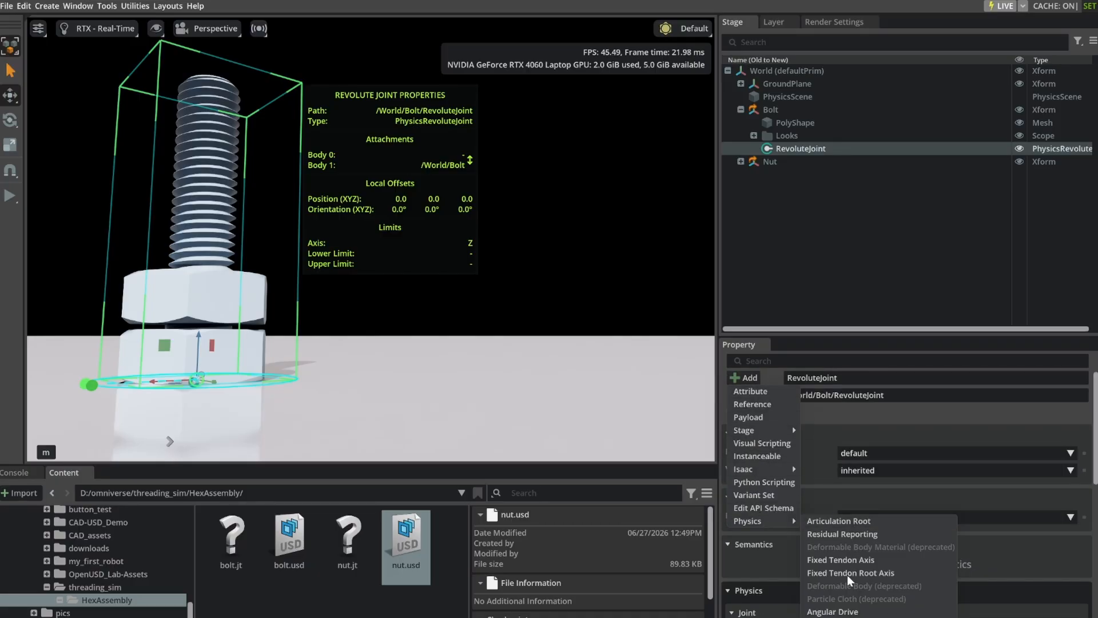
click(849, 612)
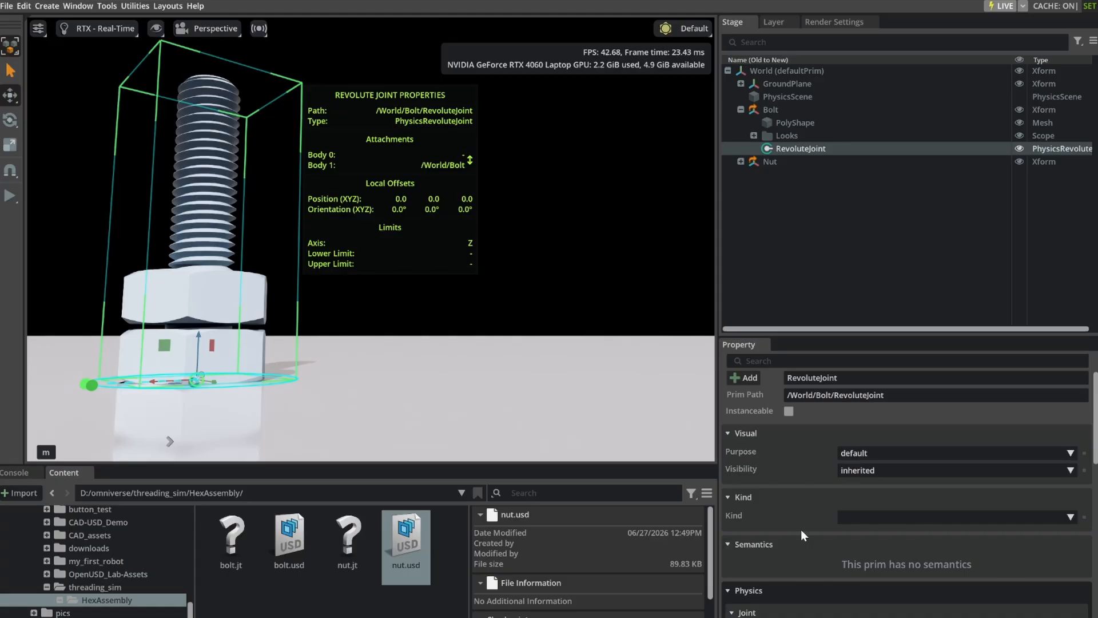
Set the bolt joint's angular drive to a target velocity of 250 and a damping of 100000.
scroll(801, 532, down, 10)
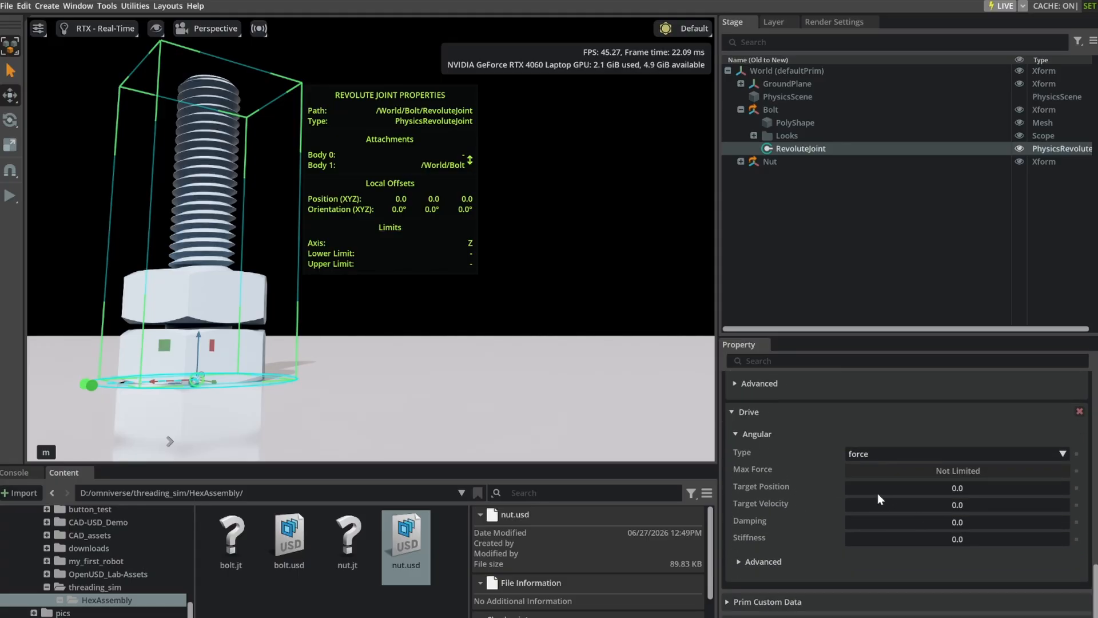
double_click(977, 506)
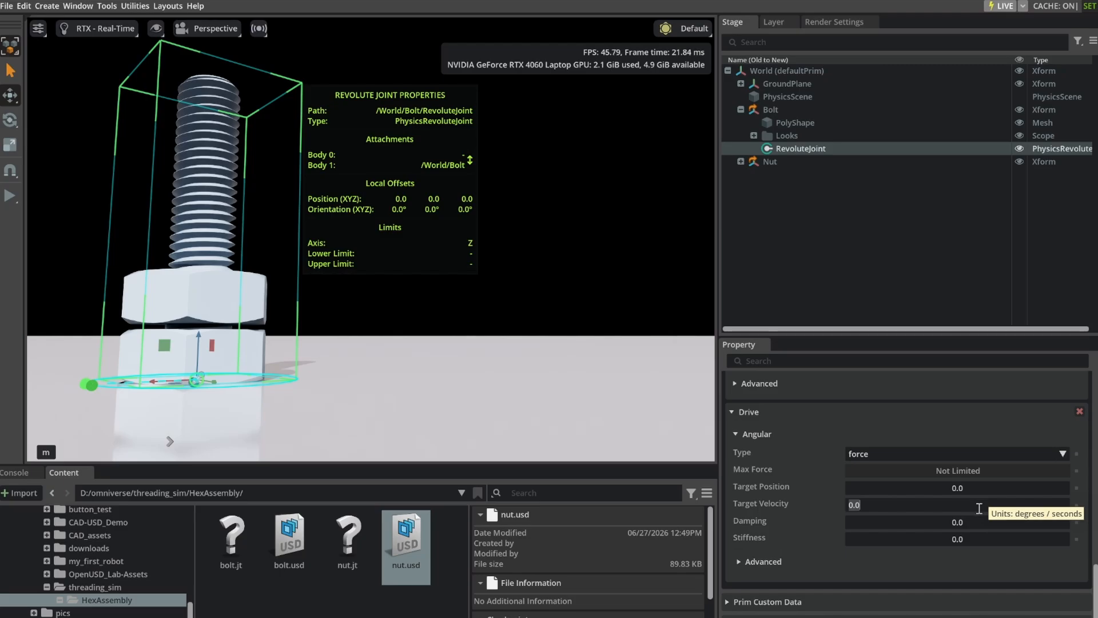
text(250)
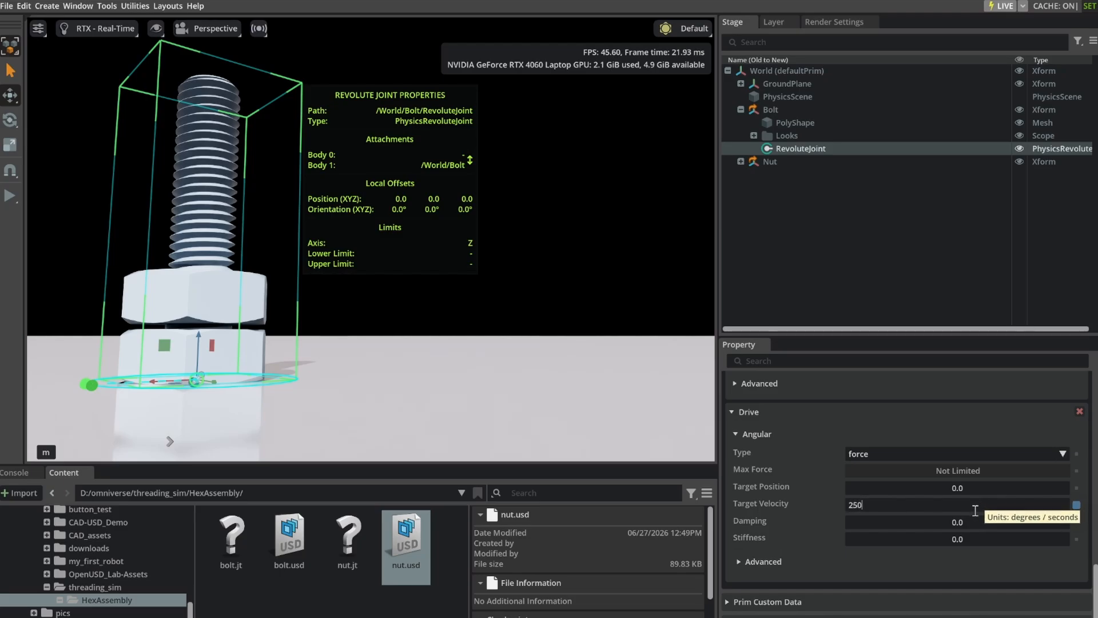
key(Return)
double_click(970, 520)
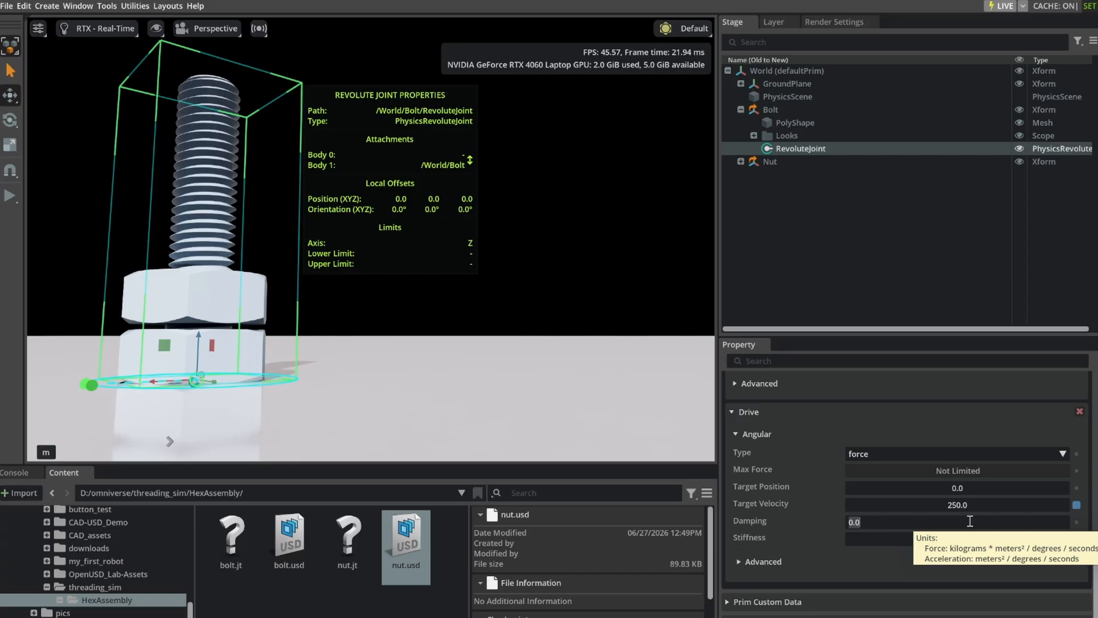
text(100000)
key(Return)
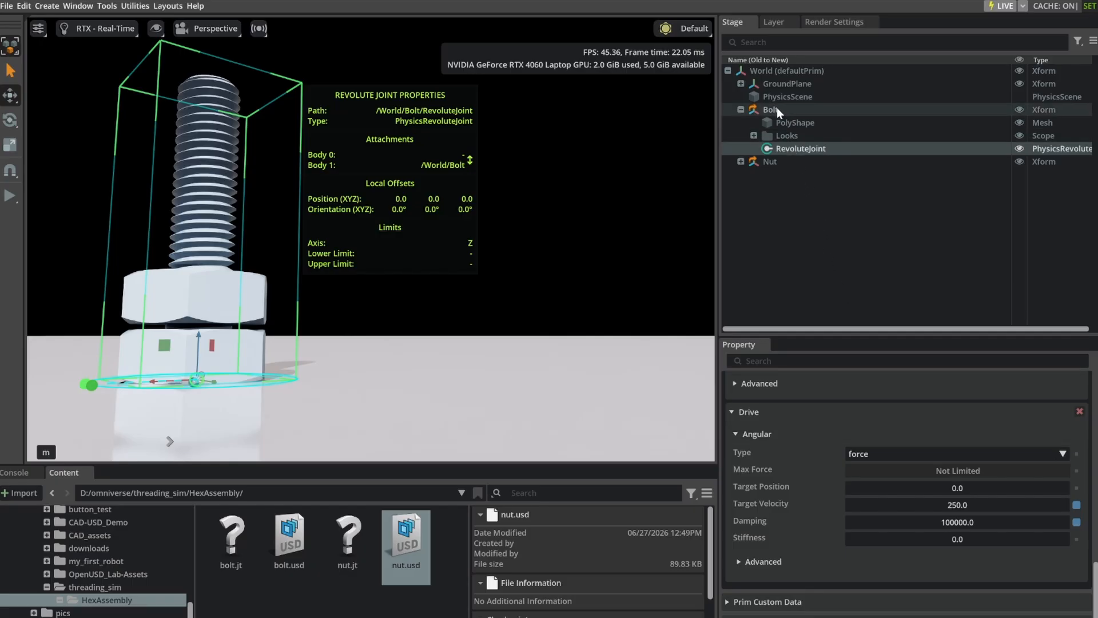
Create a prismatic physics joint on the Nut prim.
click(766, 162)
right_click(766, 161)
mouse_move(813, 182)
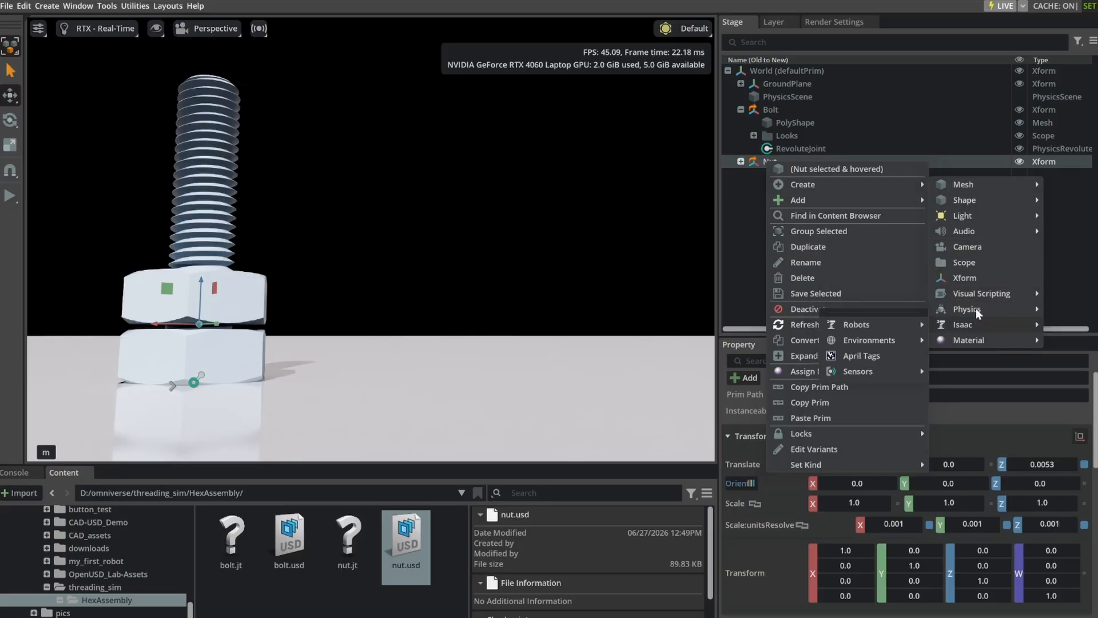
mouse_move(976, 309)
mouse_move(845, 371)
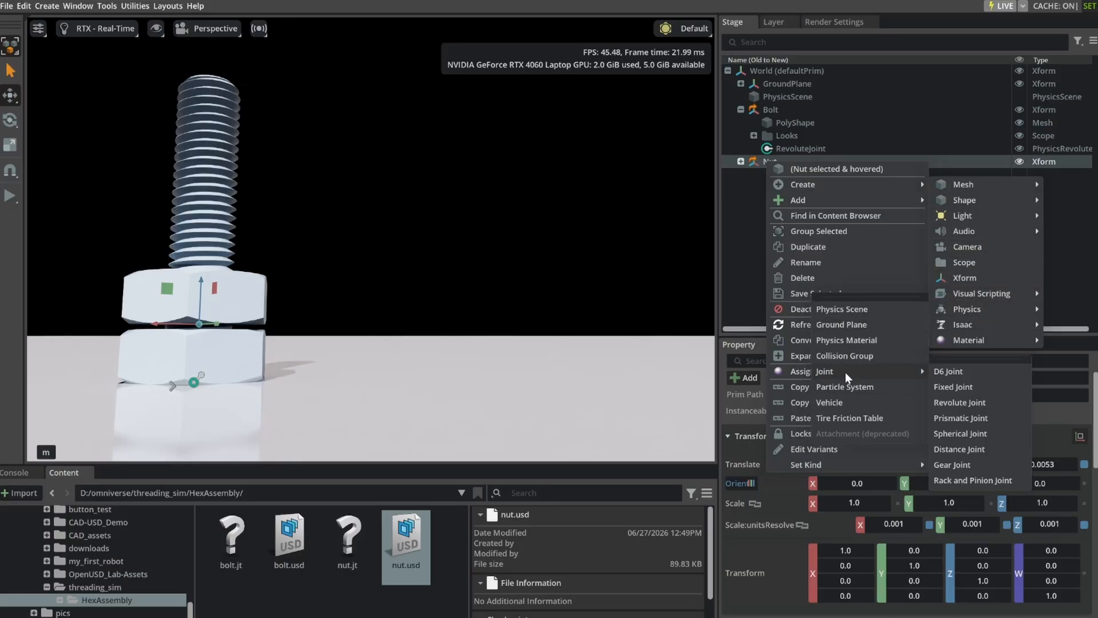
click(970, 416)
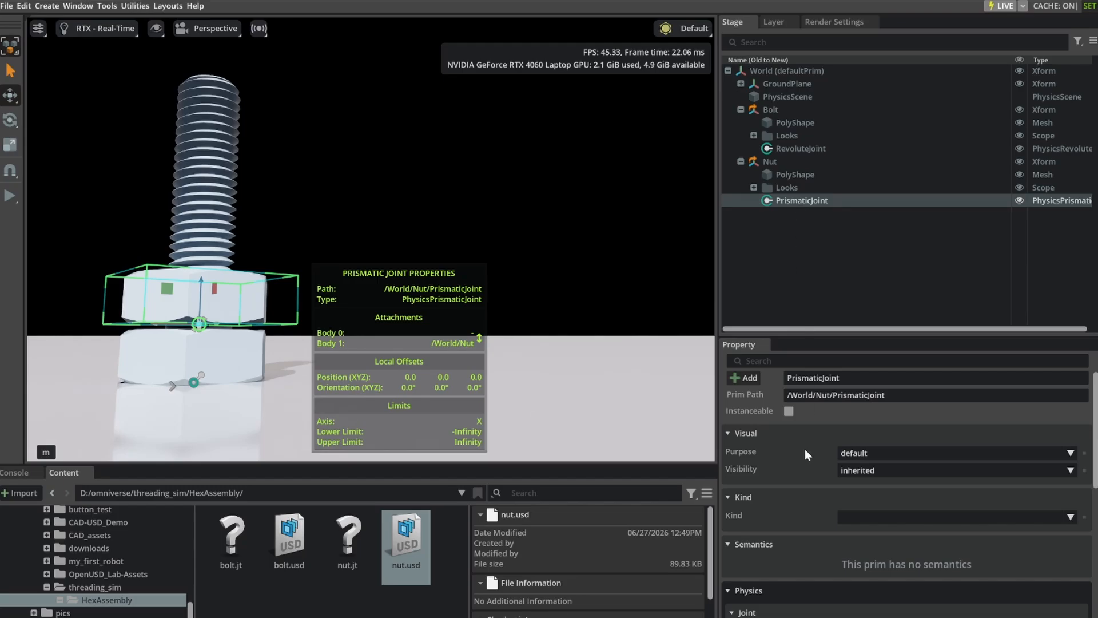
Set the axis of the nut's prismatic joint to Z.
scroll(805, 472, down, 8)
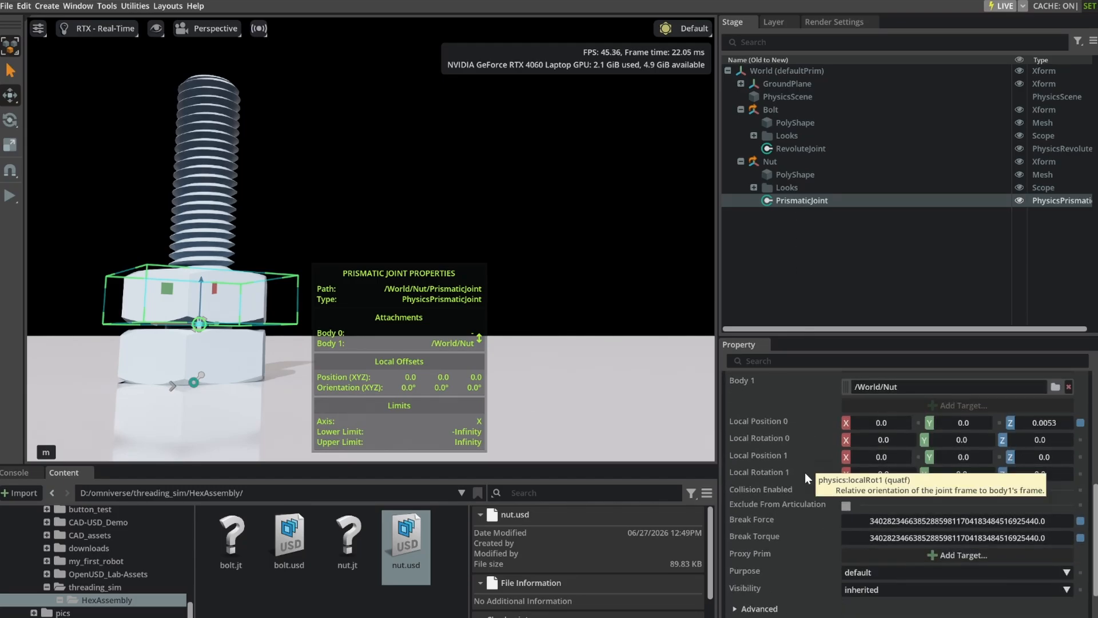
scroll(806, 556, down, 3)
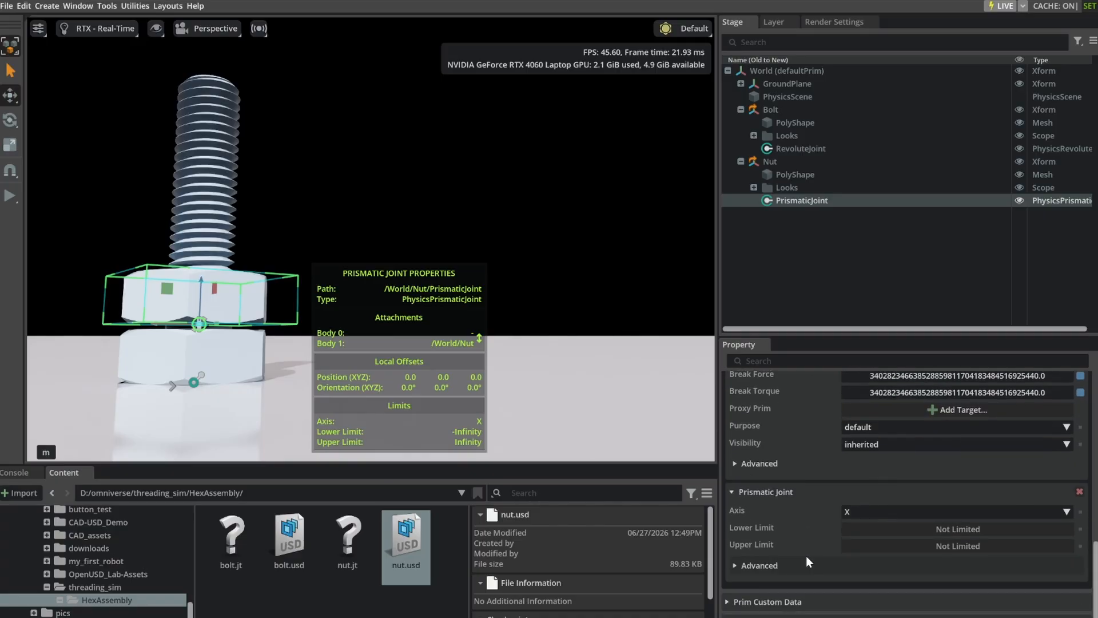
click(984, 510)
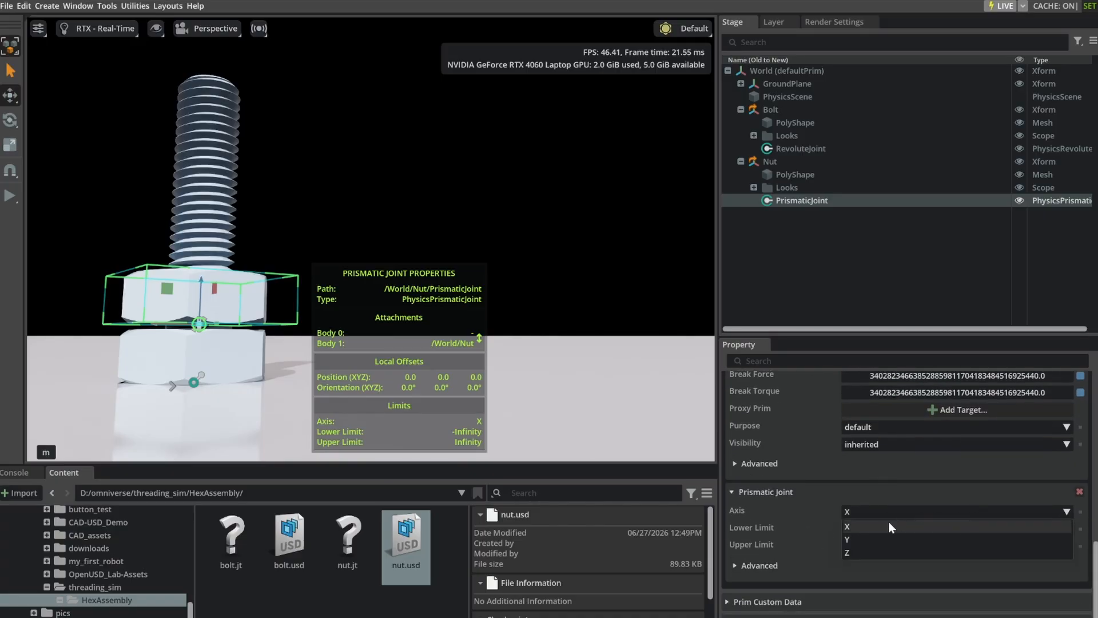
click(869, 548)
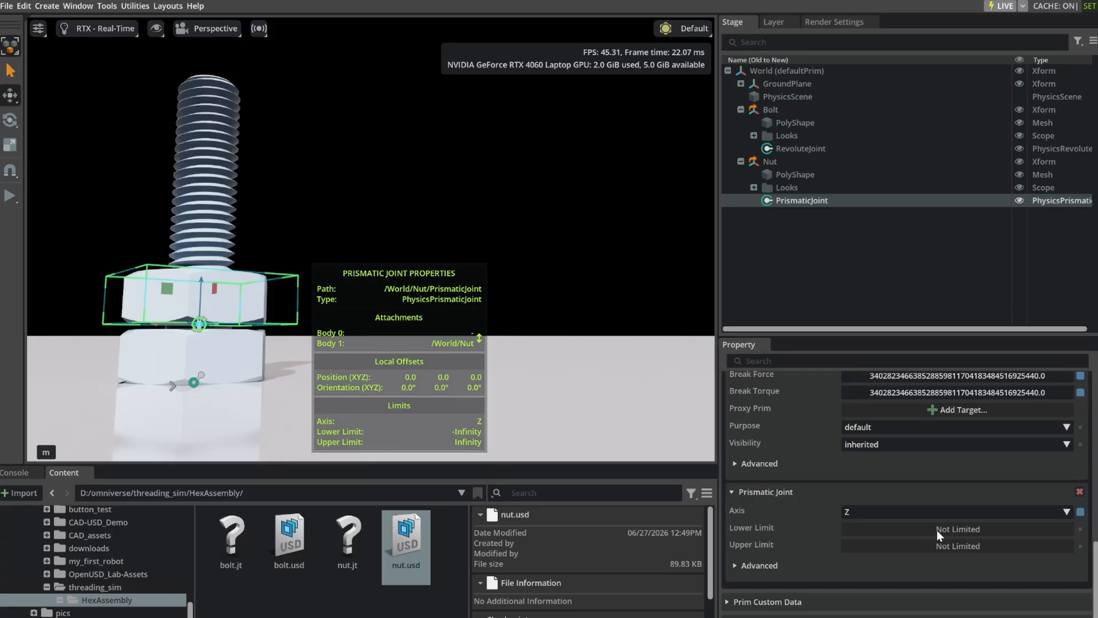
Limit the nut's prismatic joint travel with a lower limit of 0 and an upper limit of 0.2.
double_click(952, 530)
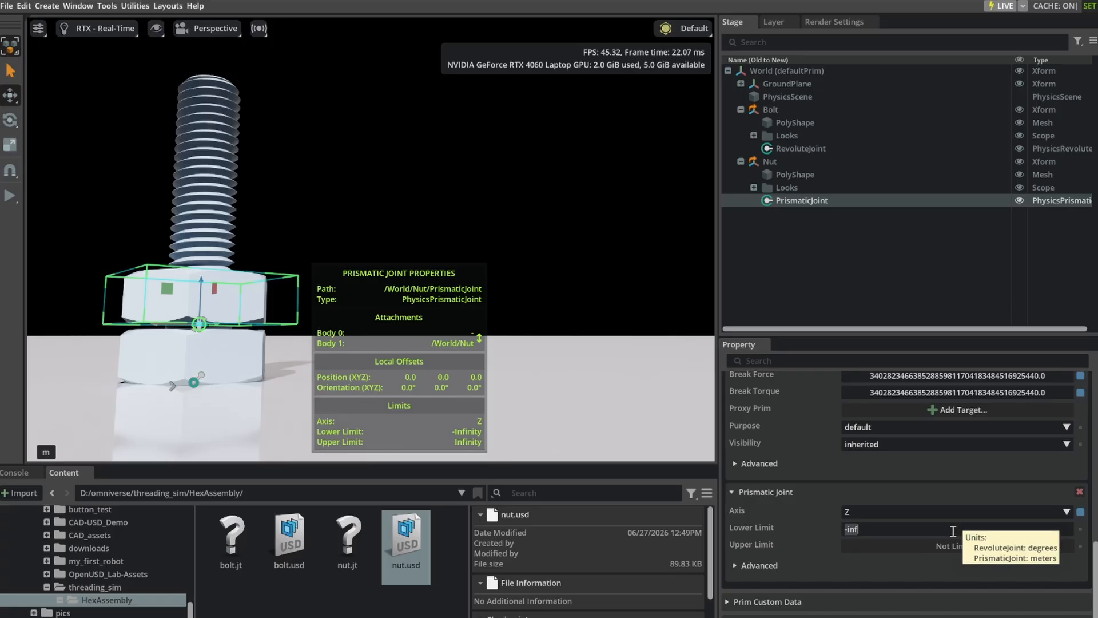
text(0)
key(Return)
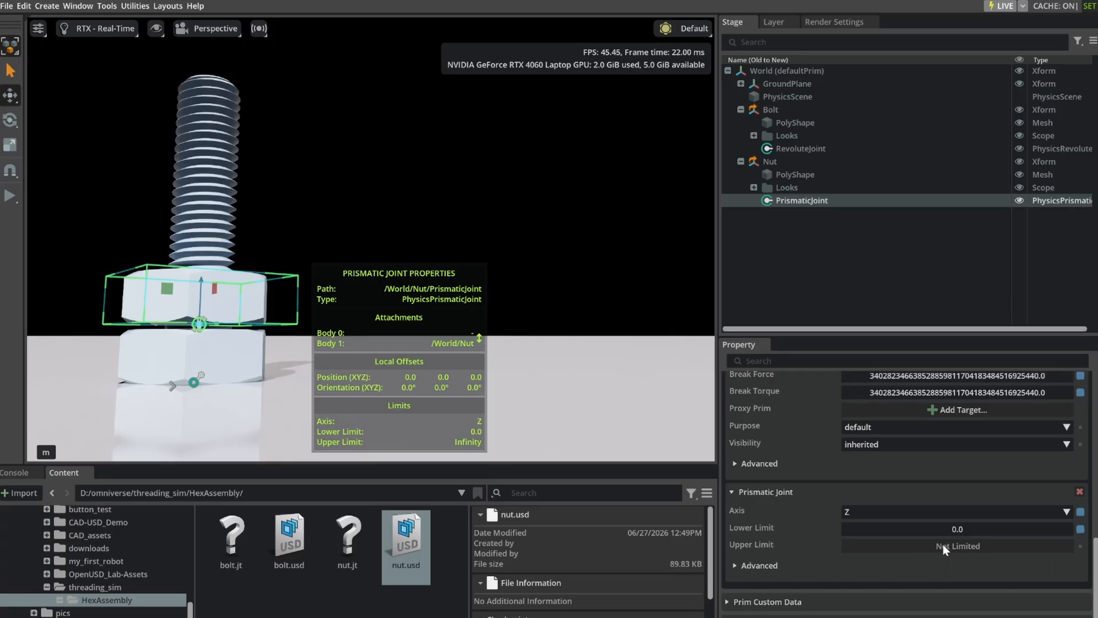
double_click(942, 545)
text(0.)
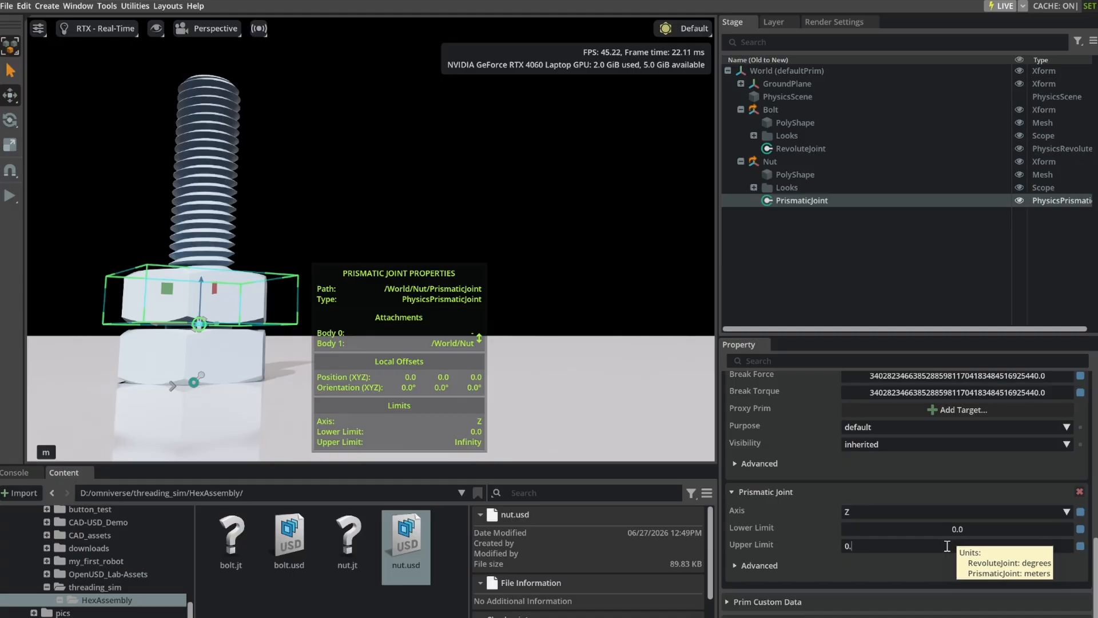
text(2)
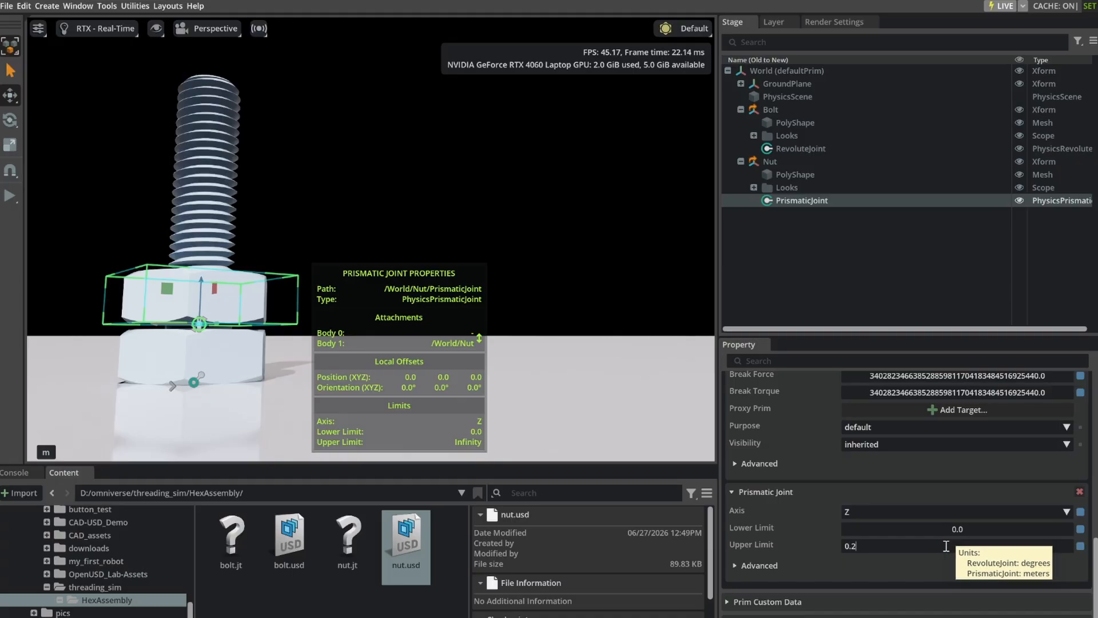
key(Return)
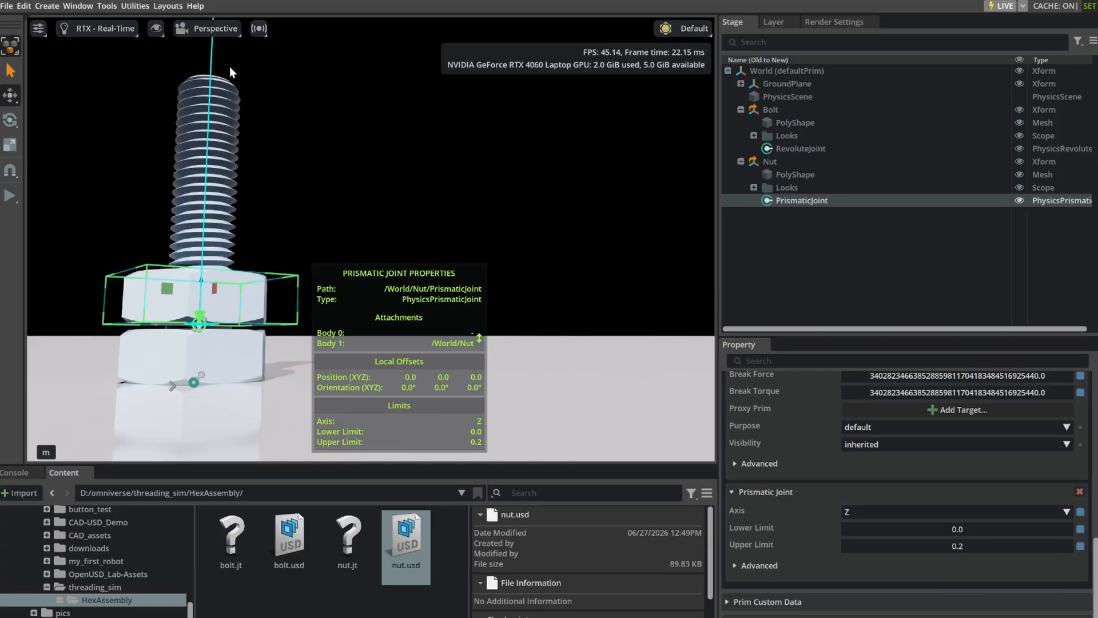
Reduce the prismatic joint's upper limit to 0.02 and clear the selection.
double_click(959, 547)
click(857, 547)
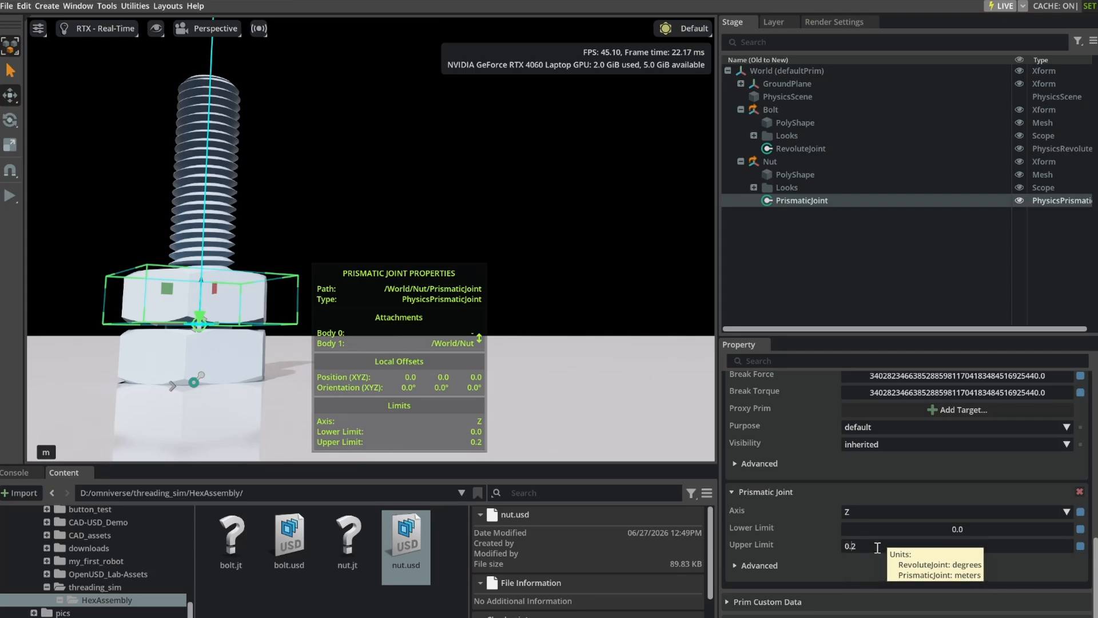
text(0)
key(Return)
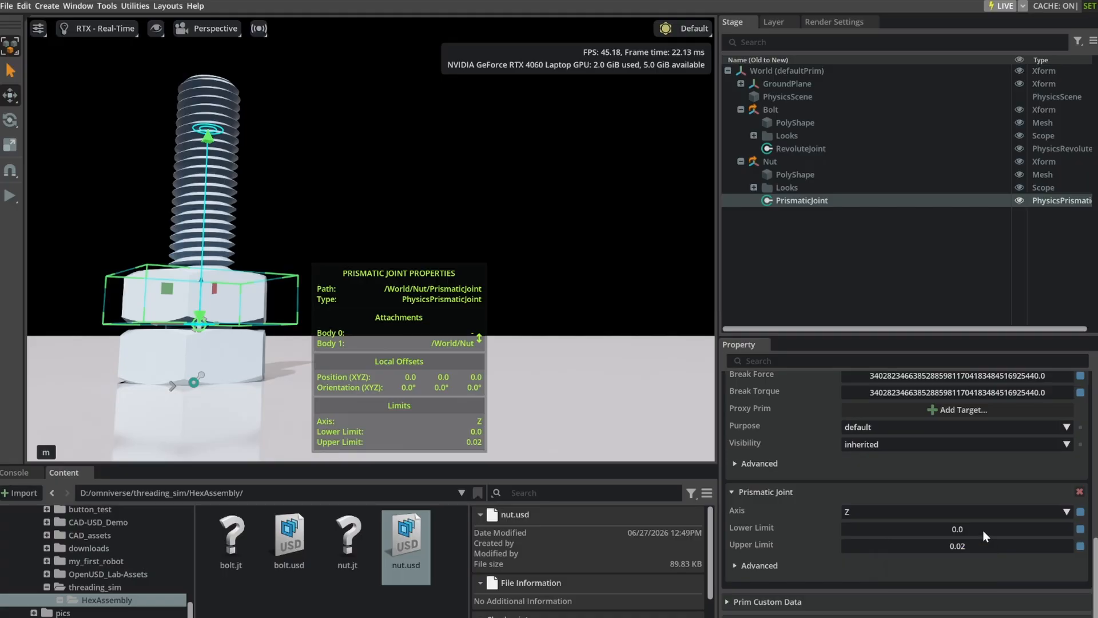
click(900, 263)
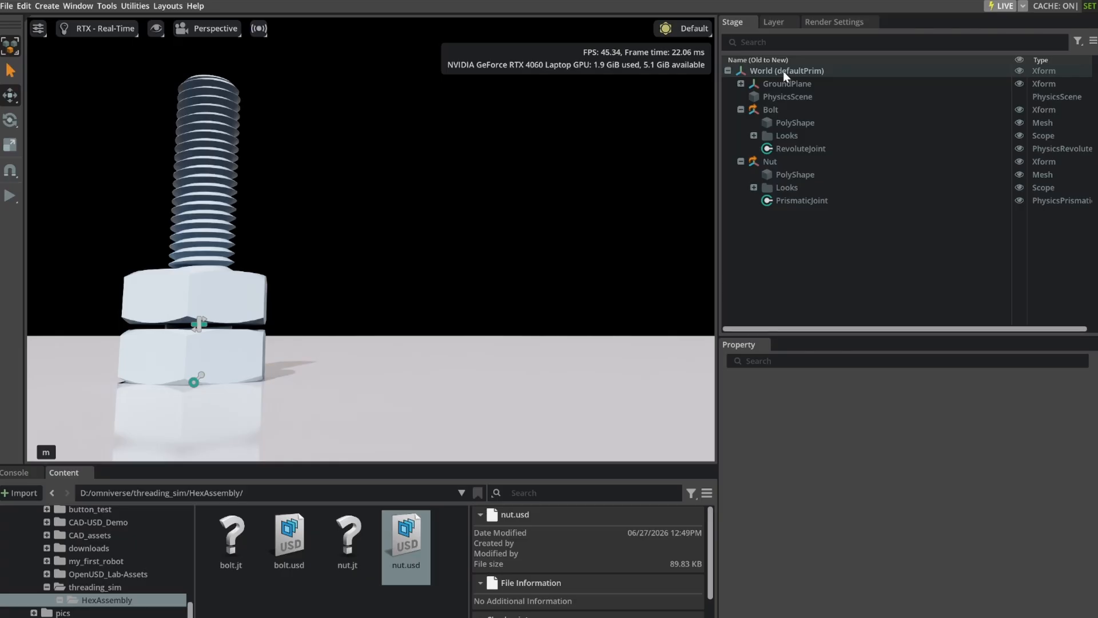
right_click(783, 218)
mouse_move(818, 243)
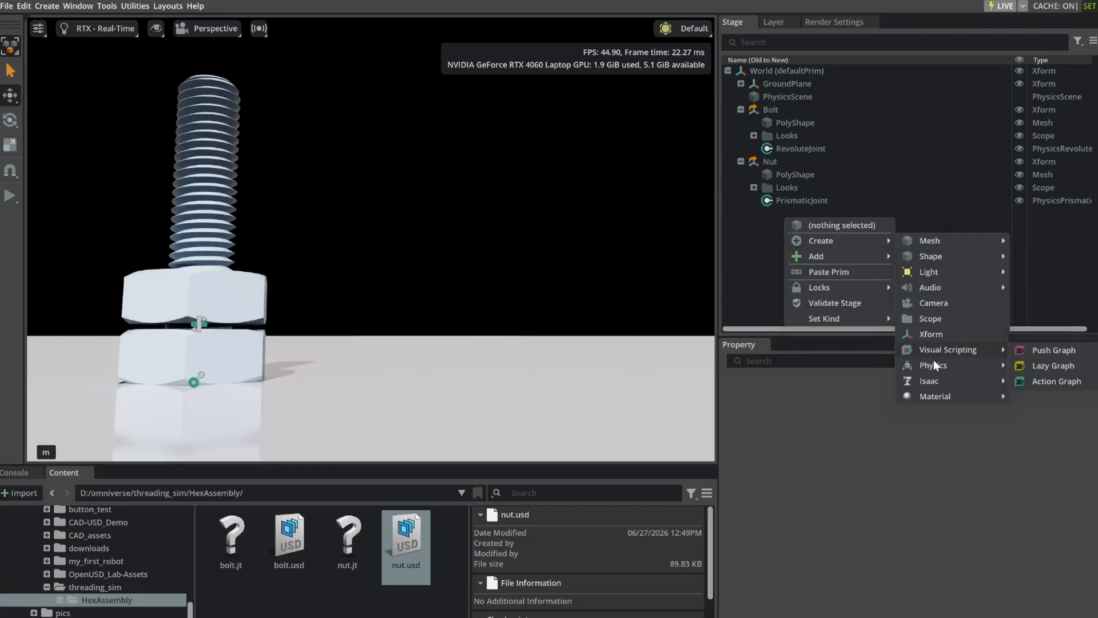
mouse_move(933, 363)
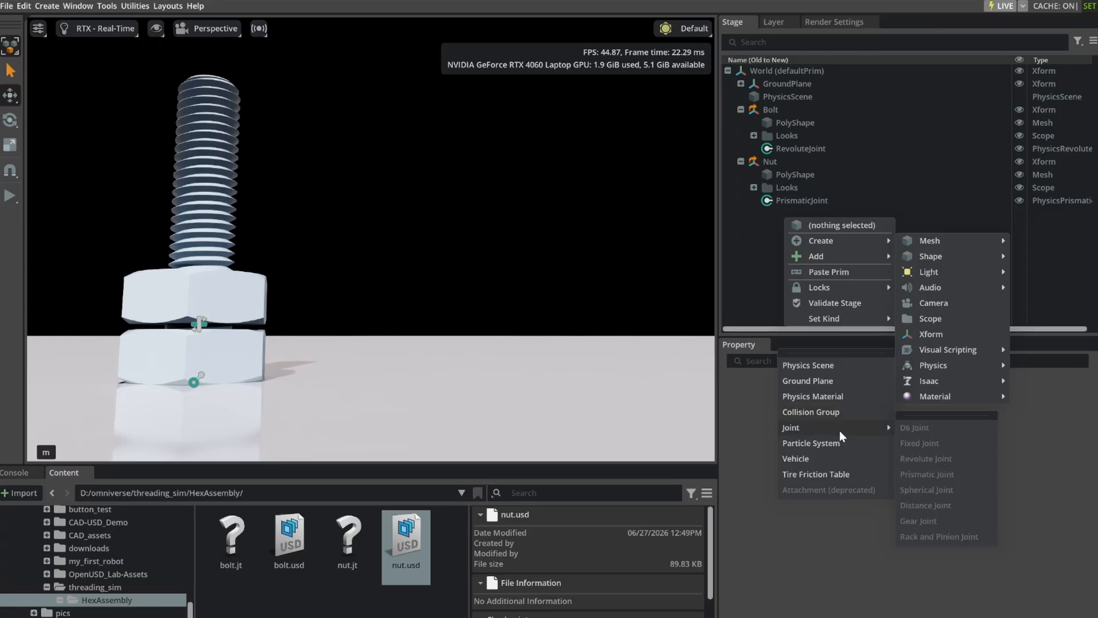
click(779, 72)
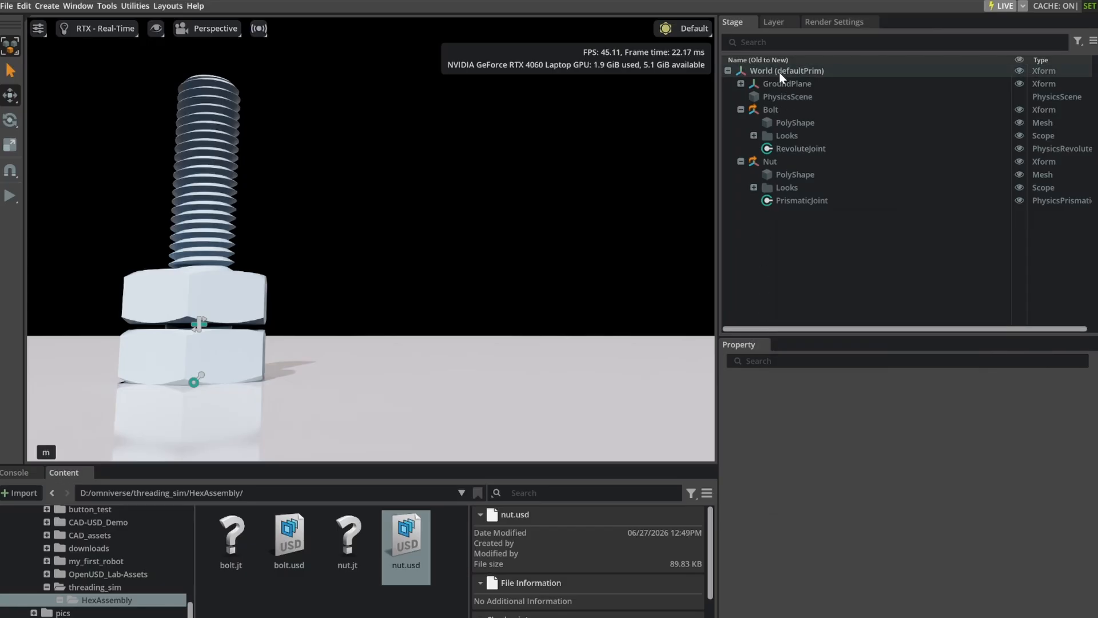
right_click(779, 72)
mouse_move(824, 97)
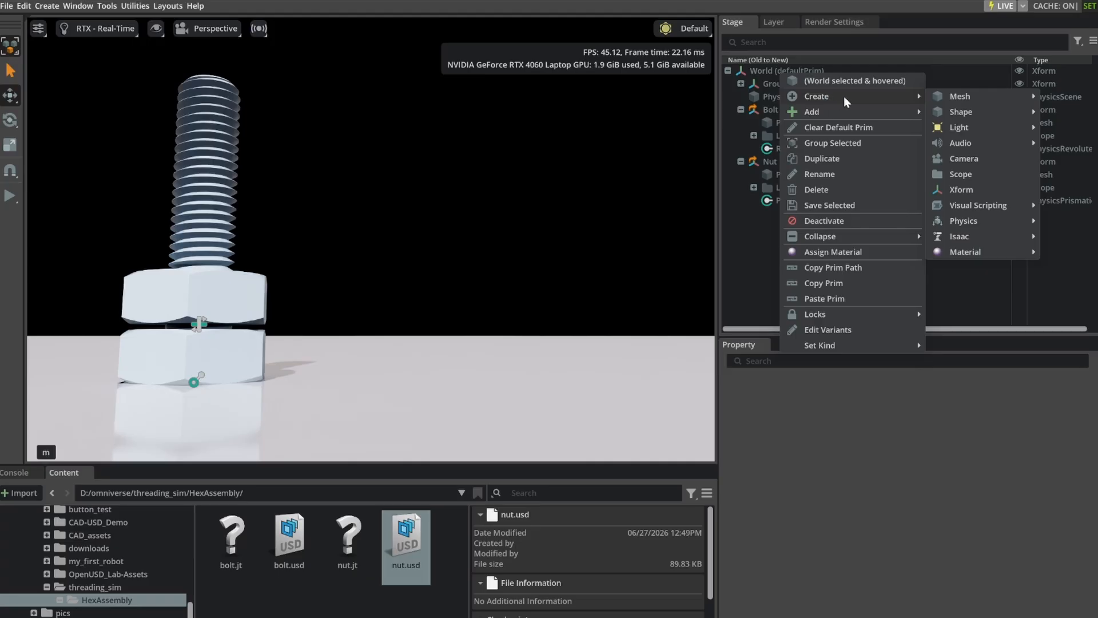
mouse_move(985, 224)
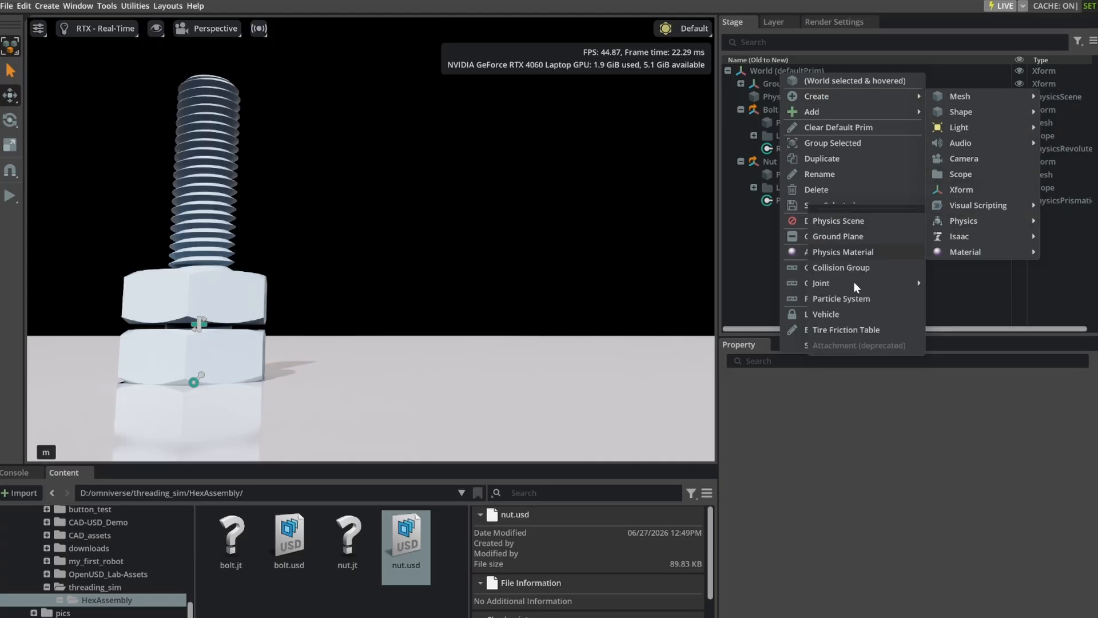
mouse_move(891, 282)
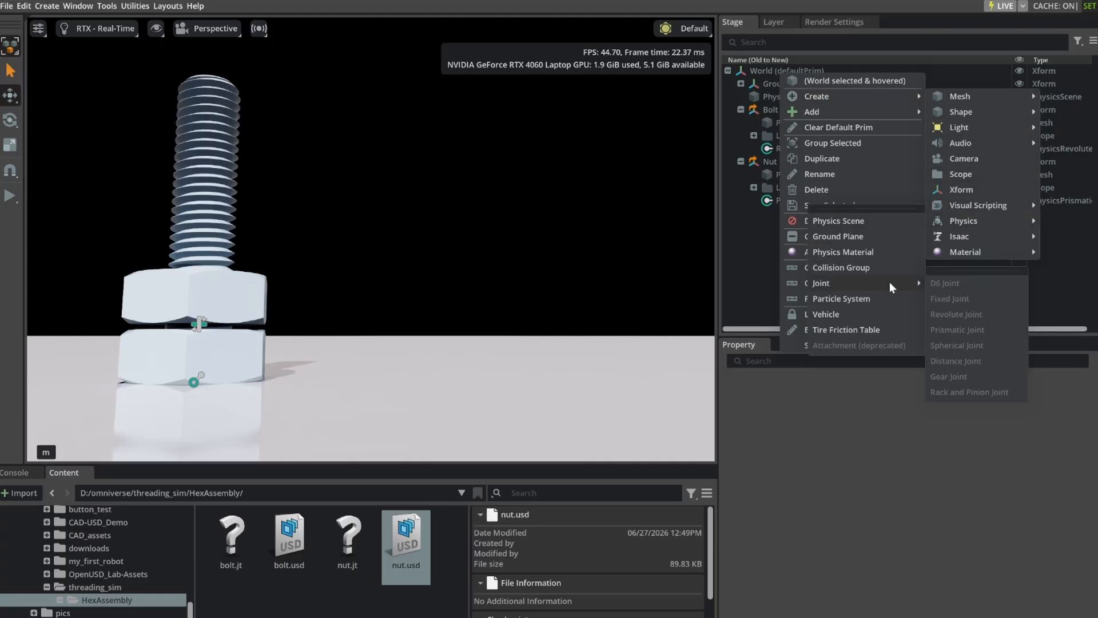
click(760, 266)
Create a rack and pinion physics joint under the World prim.
click(759, 71)
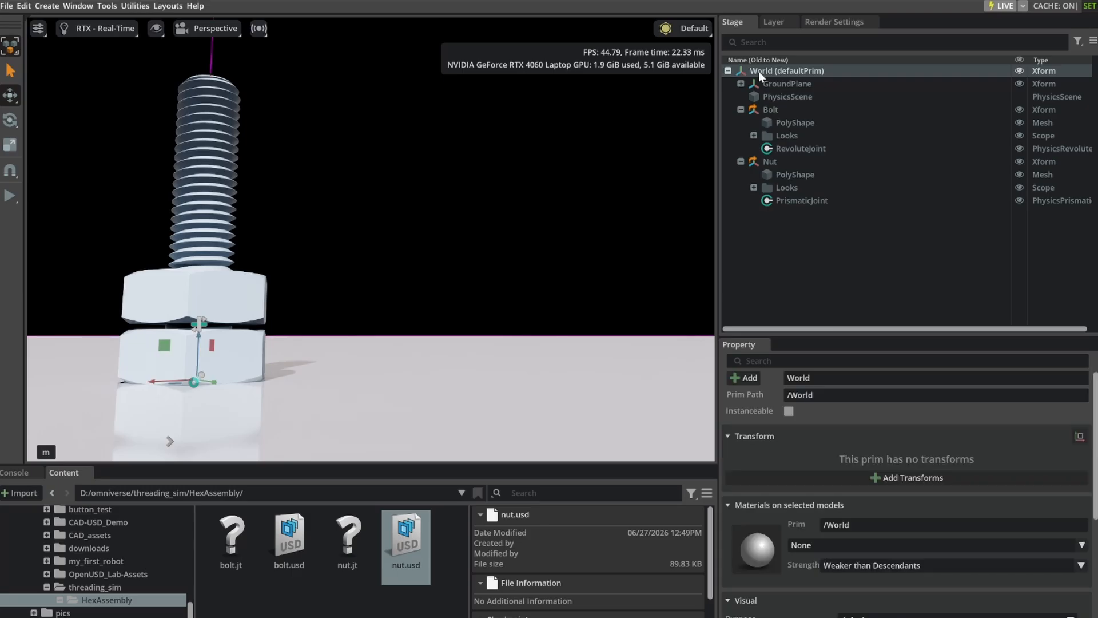
right_click(762, 71)
mouse_move(802, 97)
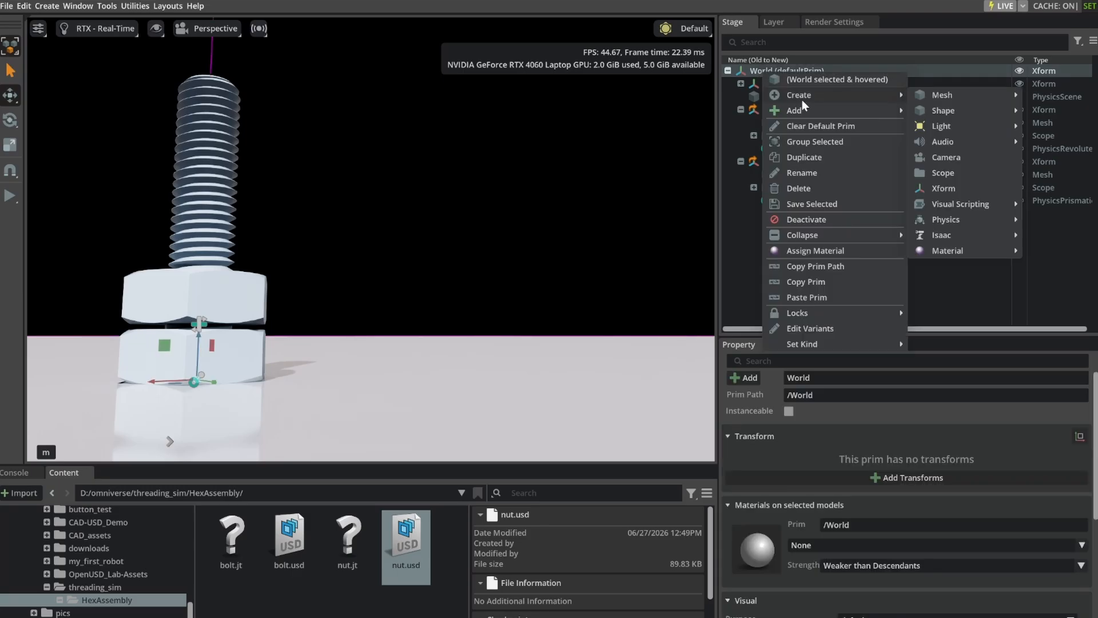
mouse_move(951, 200)
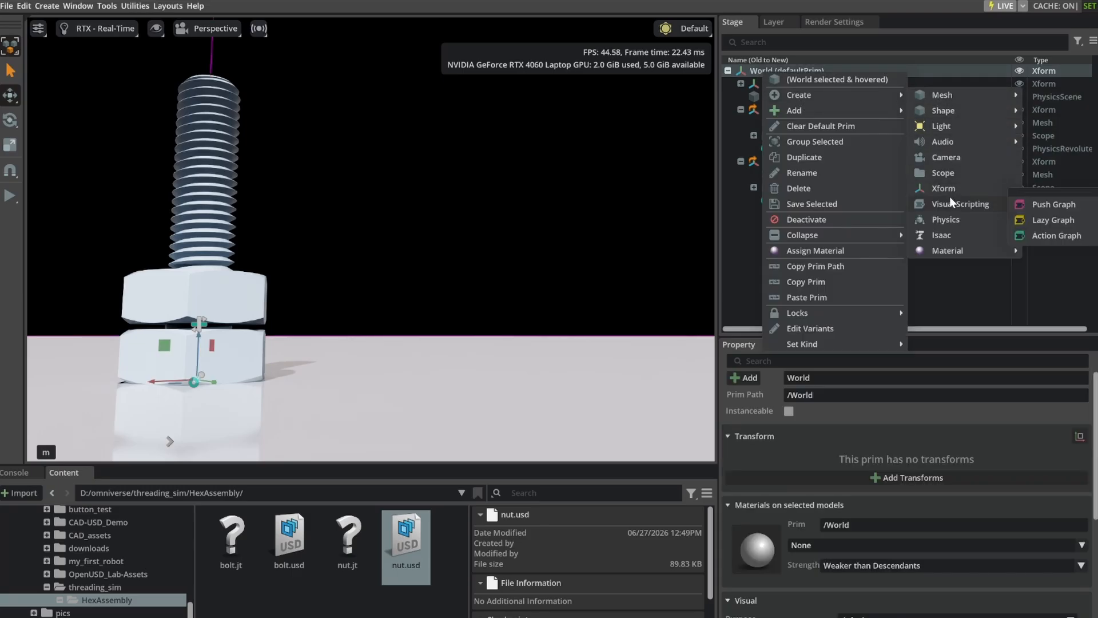
mouse_move(829, 281)
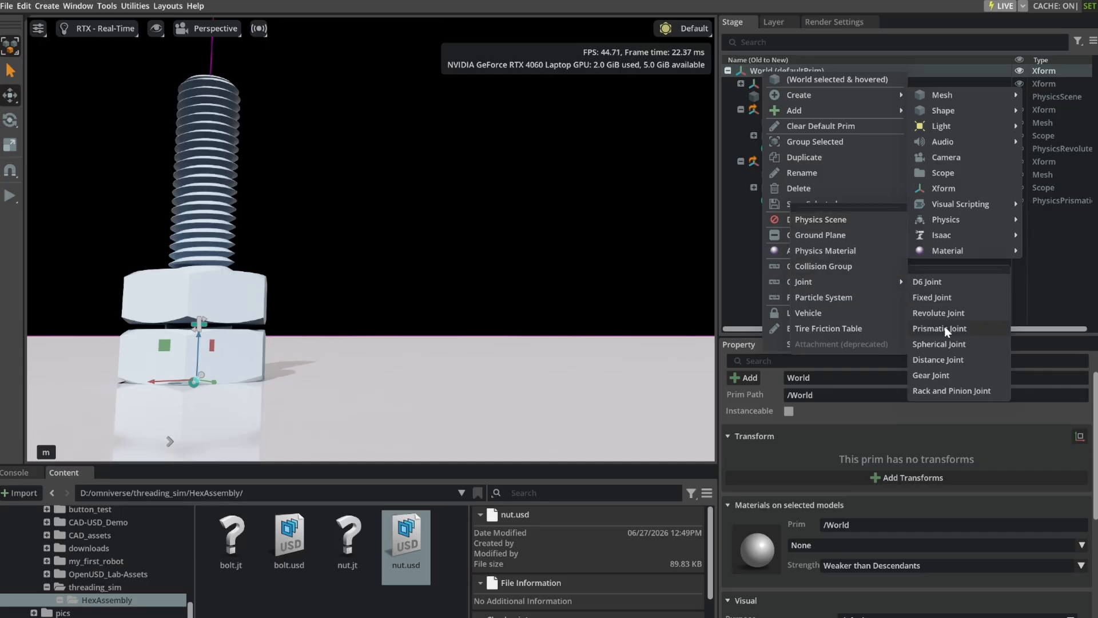
click(953, 390)
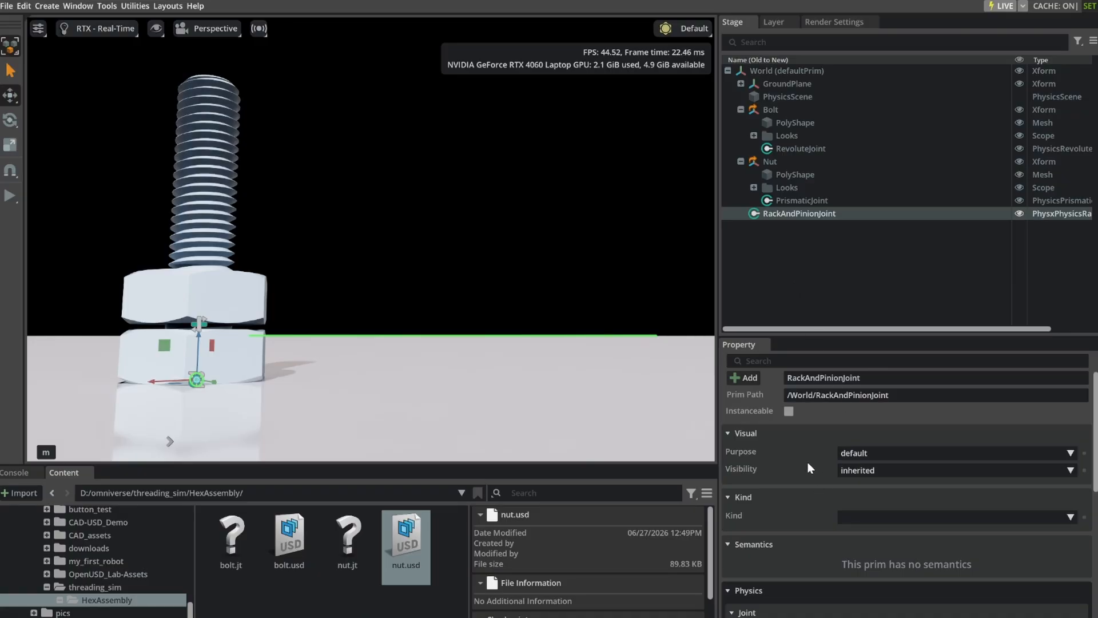
Set the rack and pinion joint's Body 1 to /World/Nut and Body 0 to /World/Bolt, and clear the selection.
scroll(808, 462, down, 5)
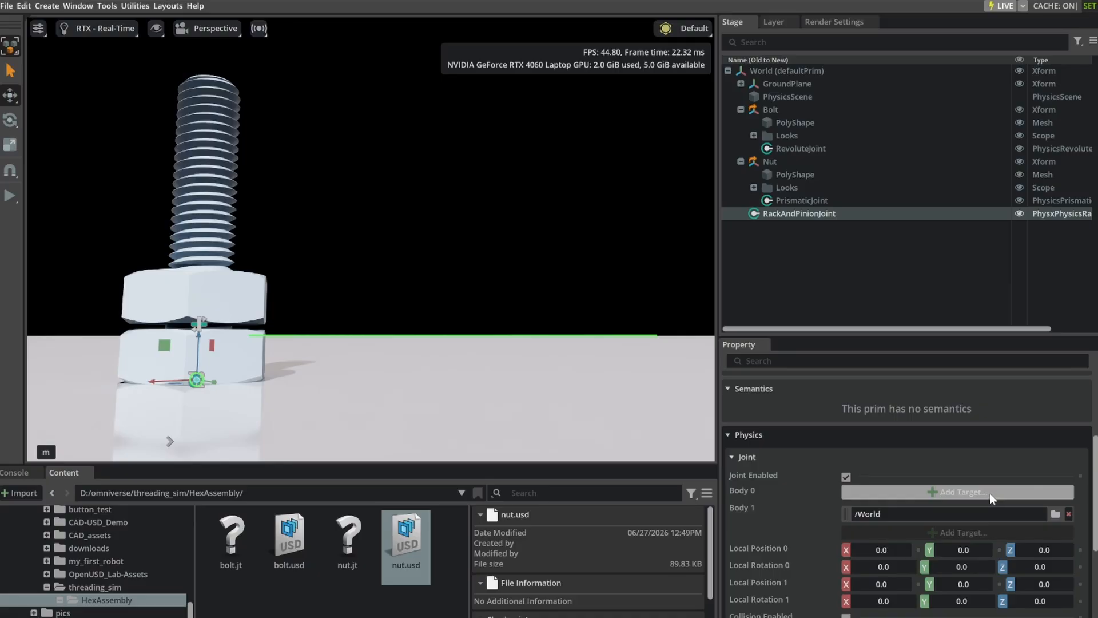
click(1057, 514)
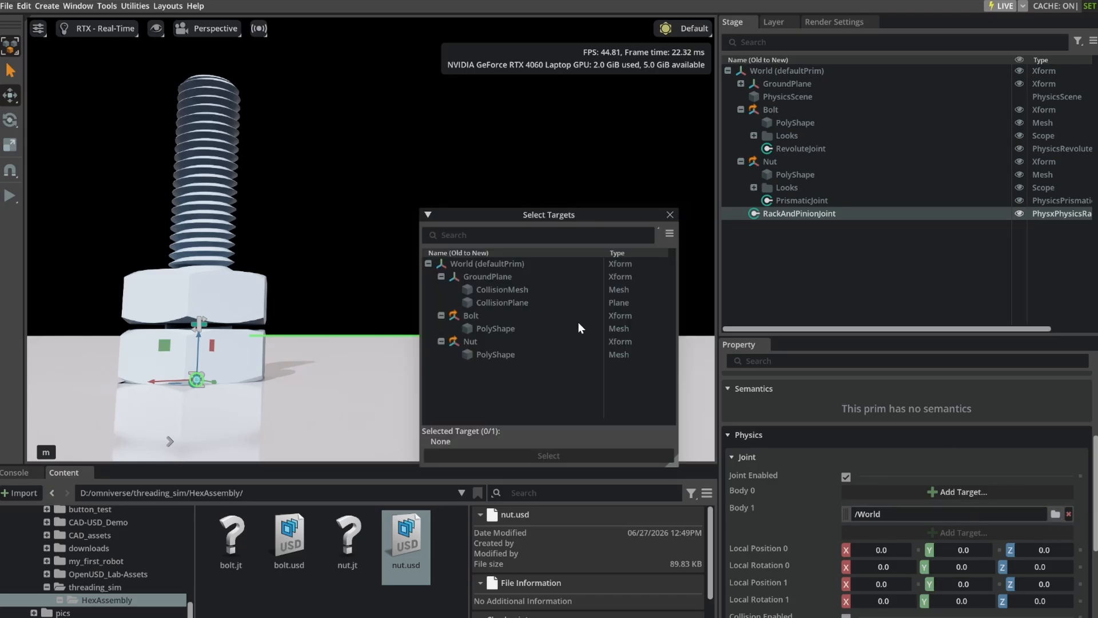
click(475, 342)
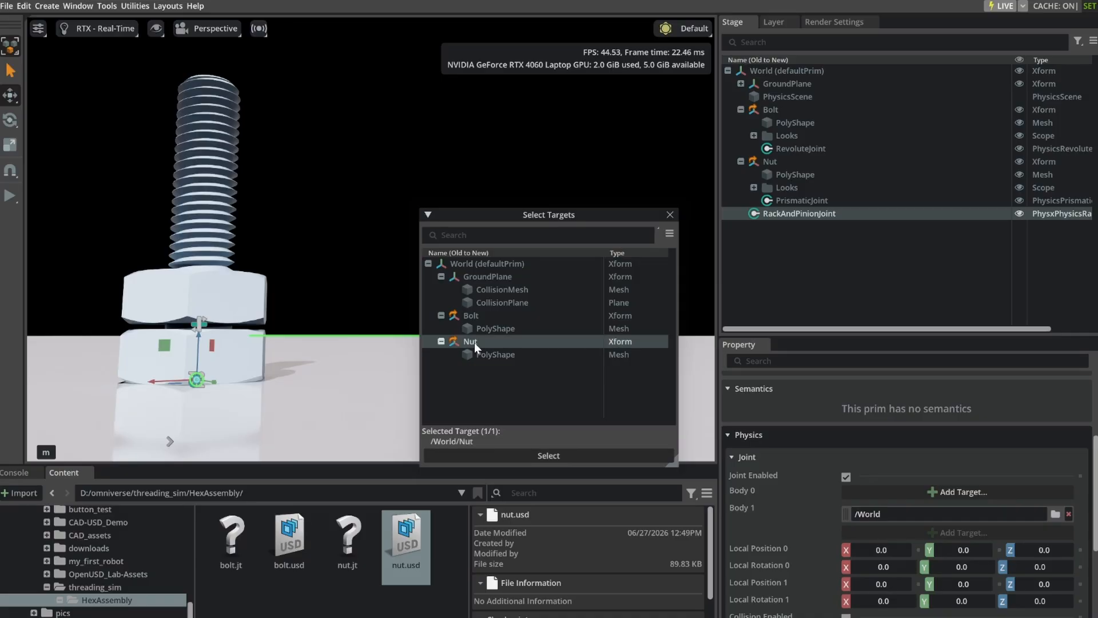
click(581, 453)
click(954, 493)
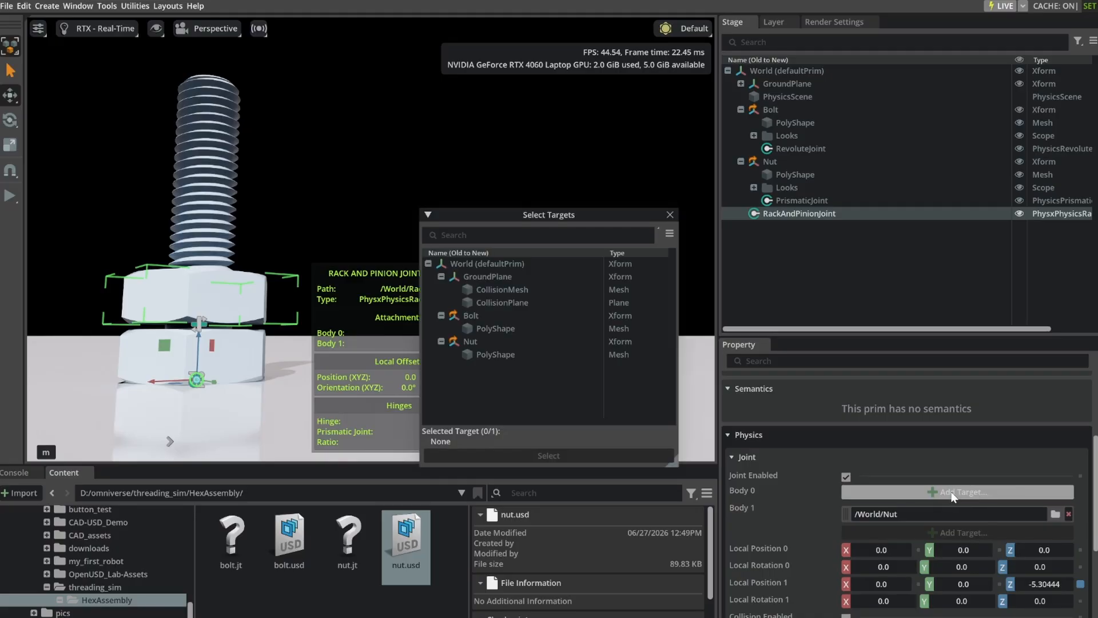
click(478, 314)
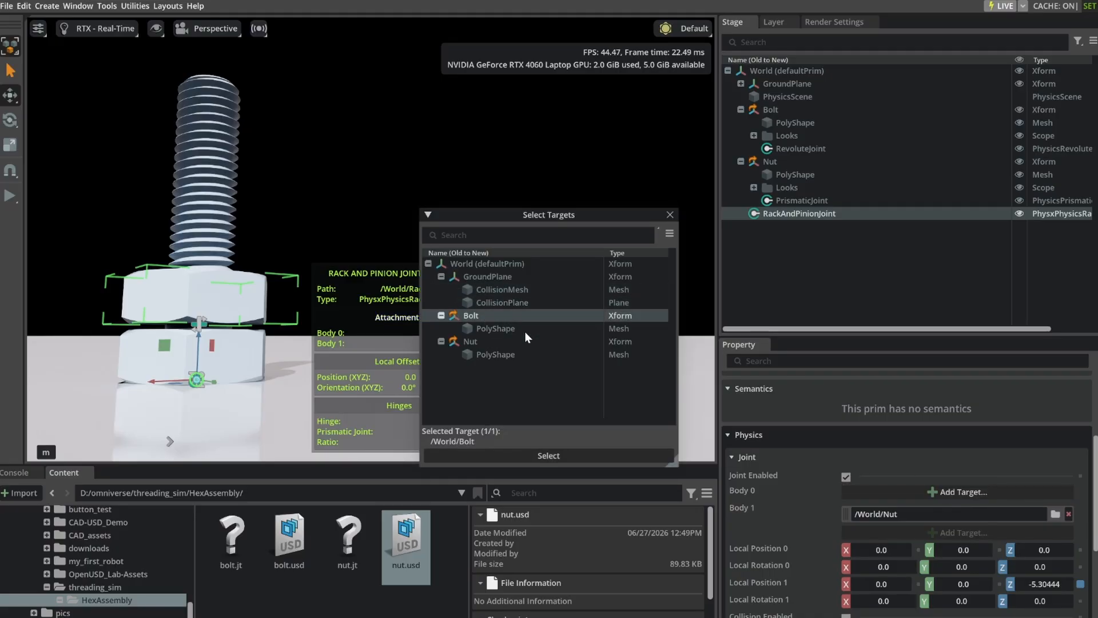
click(554, 455)
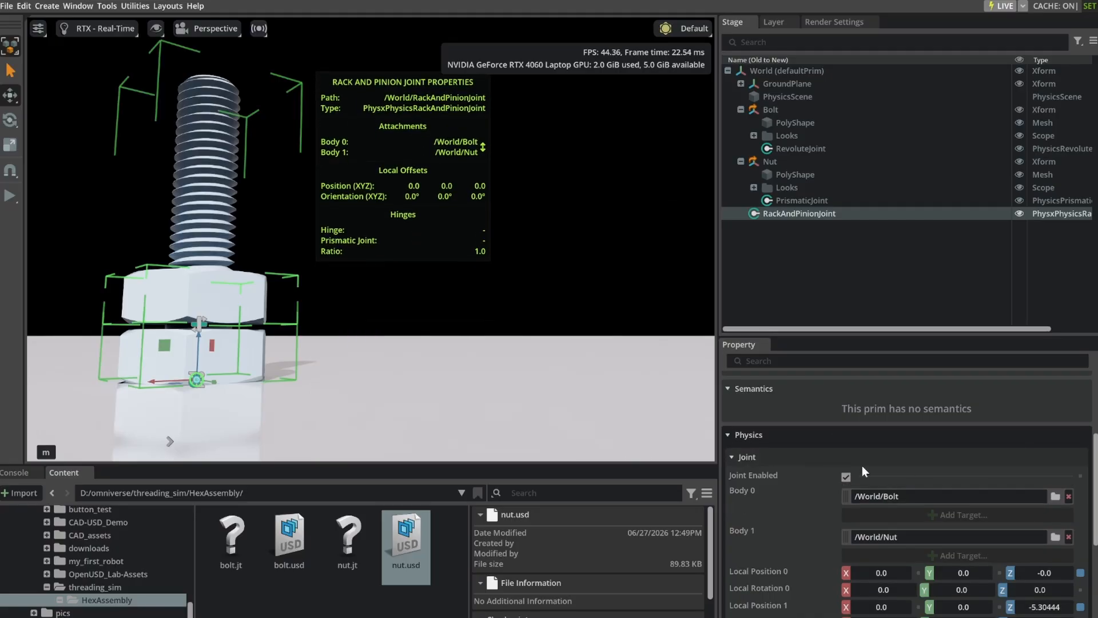
click(813, 295)
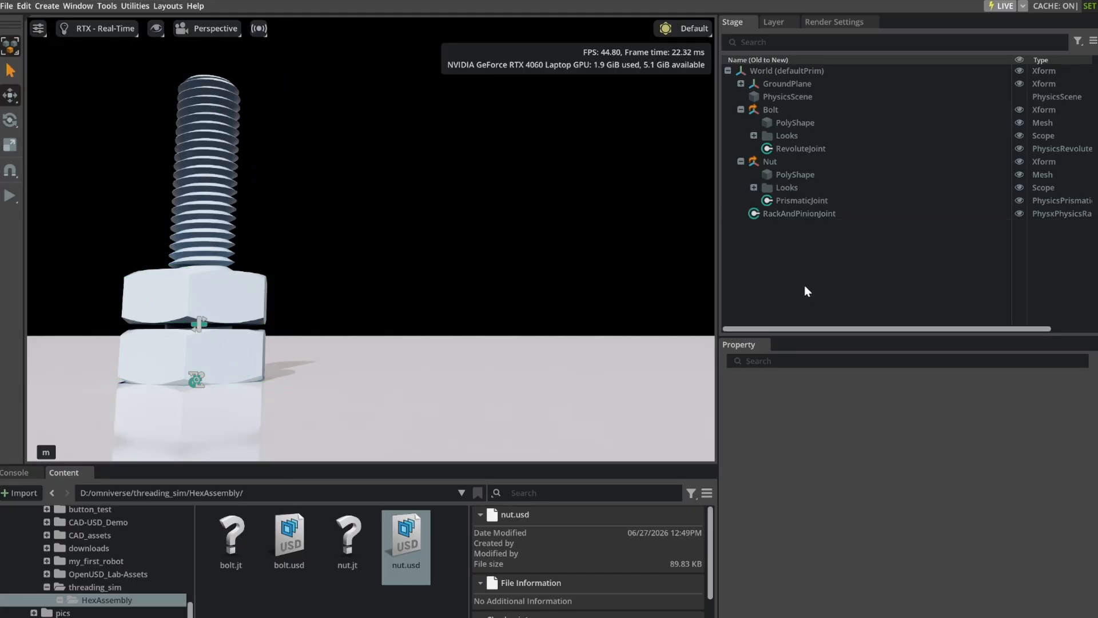
Save the stage as official_hex_sim in .usda format in the D:/omniverse/threading_sim folder.
key(ctrl+shift+s)
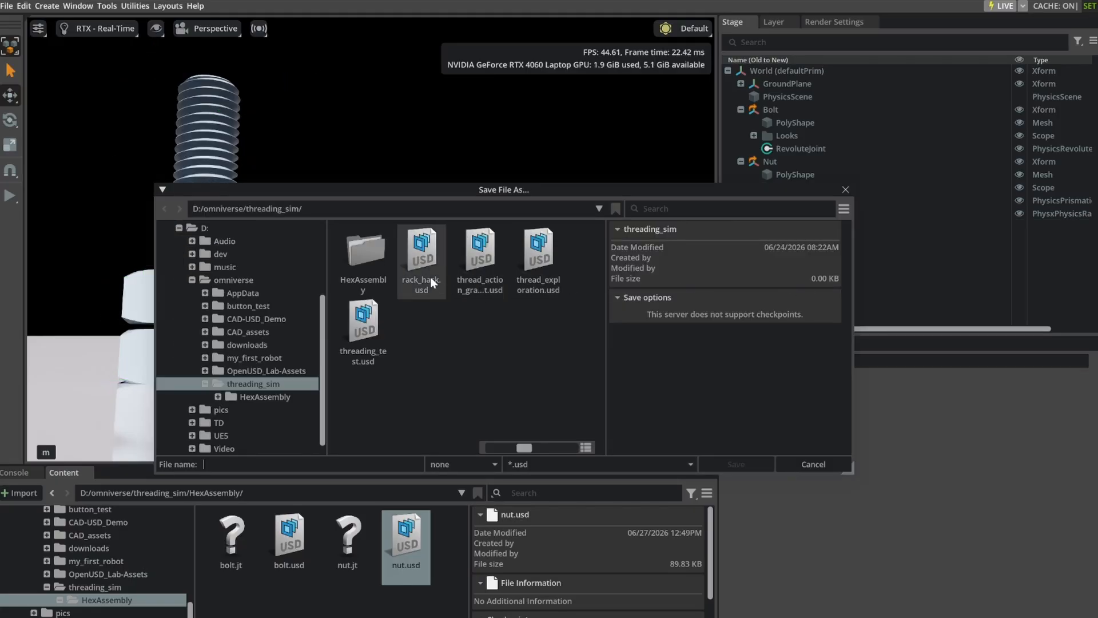
click(318, 465)
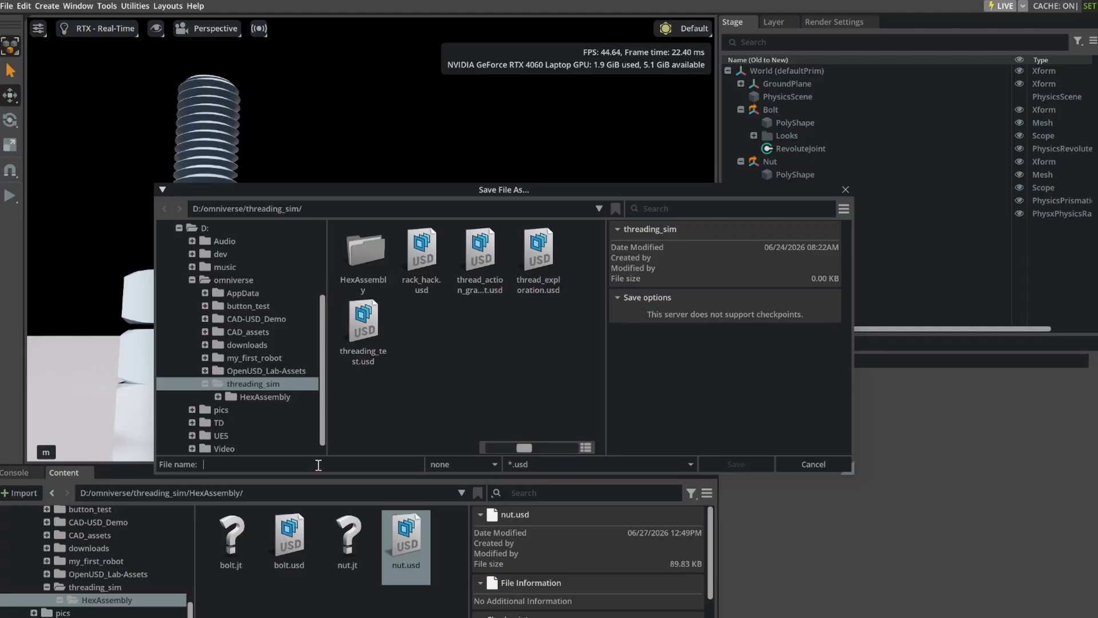
text(official_hex)
text(_sim)
click(685, 464)
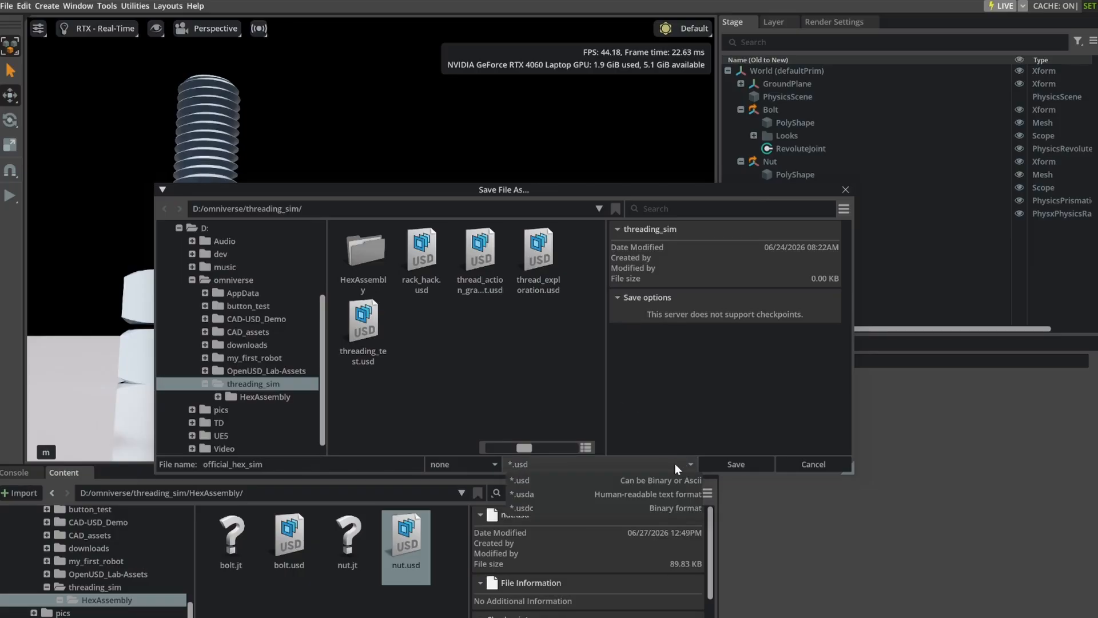
click(558, 495)
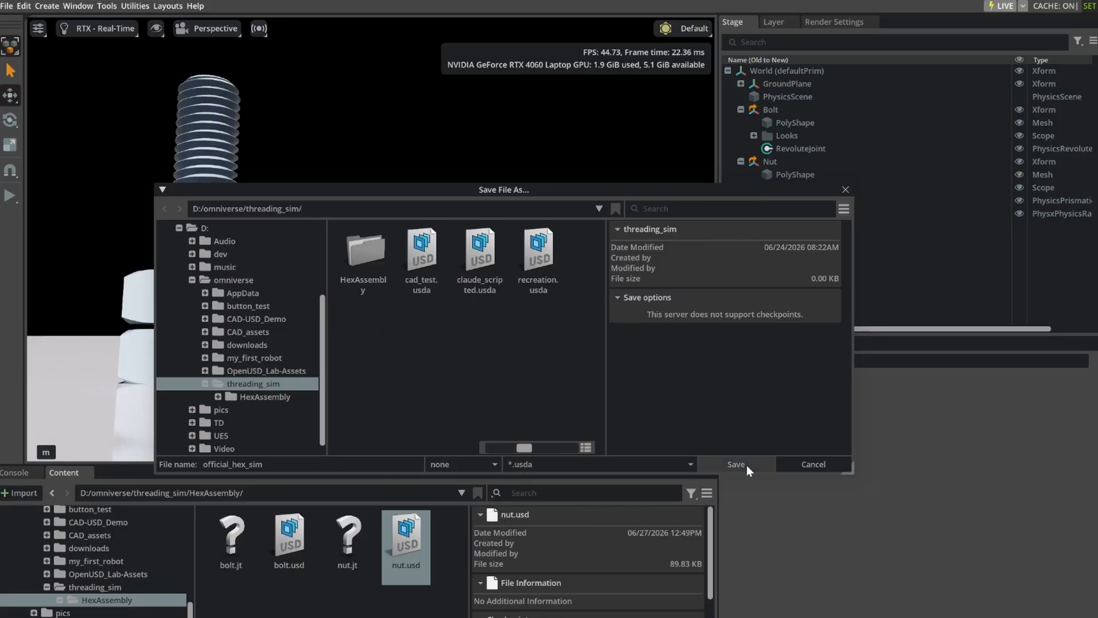
click(738, 464)
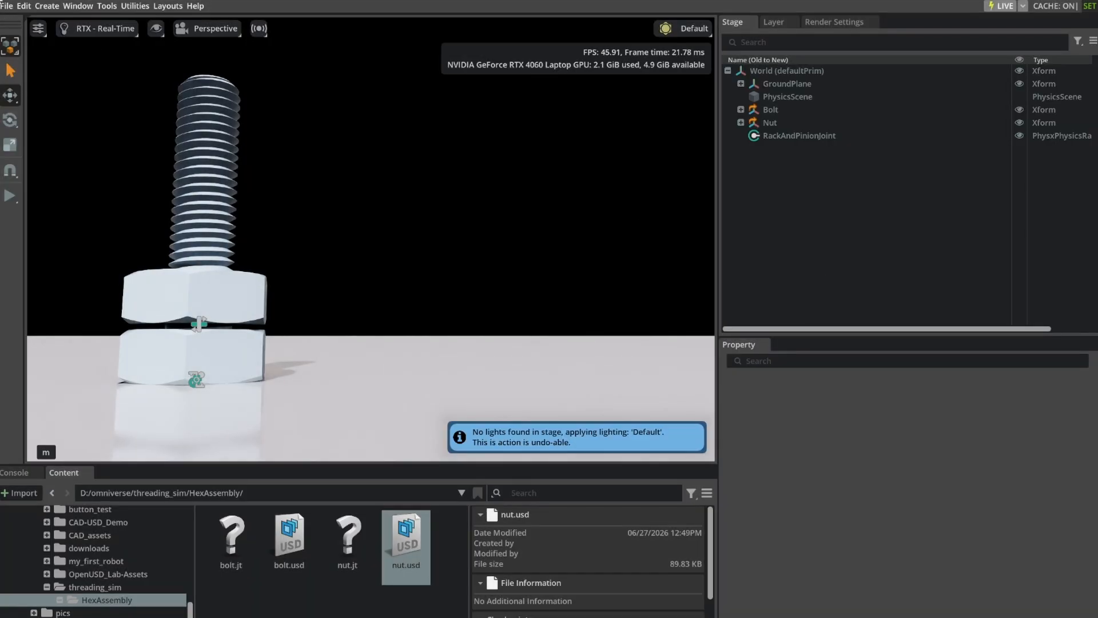
Open the recent cad_test.usda stage, saving official_hex_sim.usda first, and examine the reference rack and pinion joint's properties.
click(6, 5)
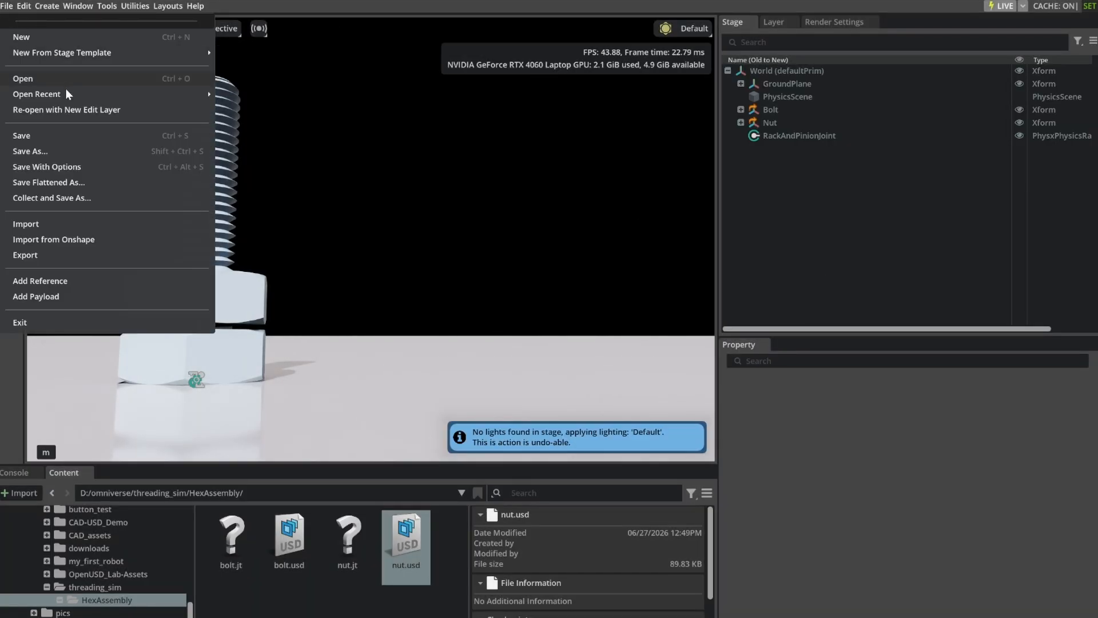
mouse_move(68, 97)
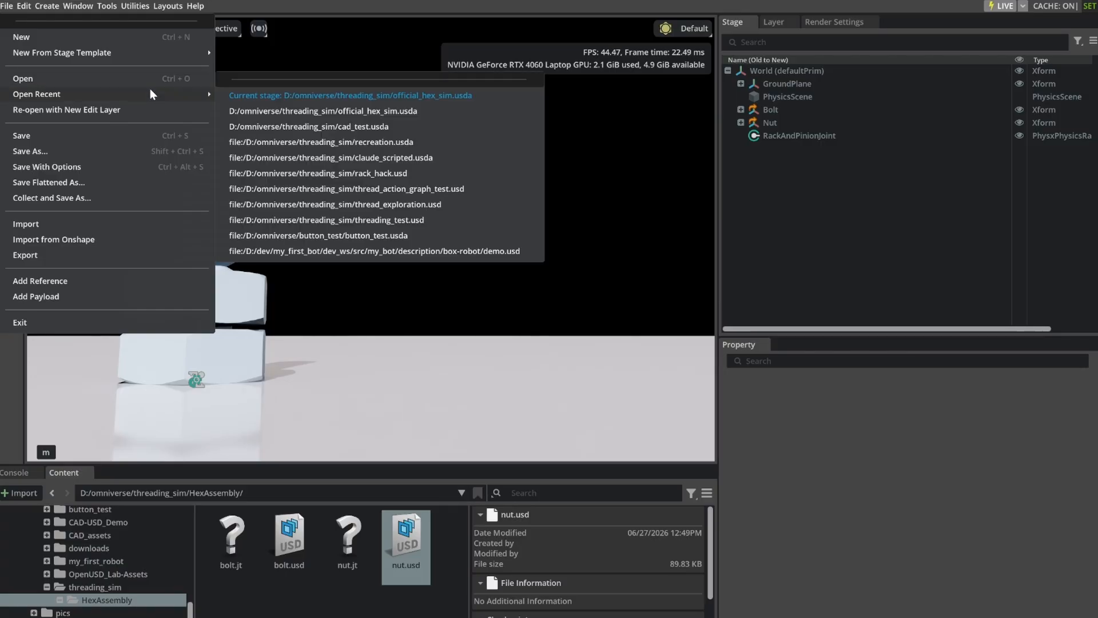
click(355, 127)
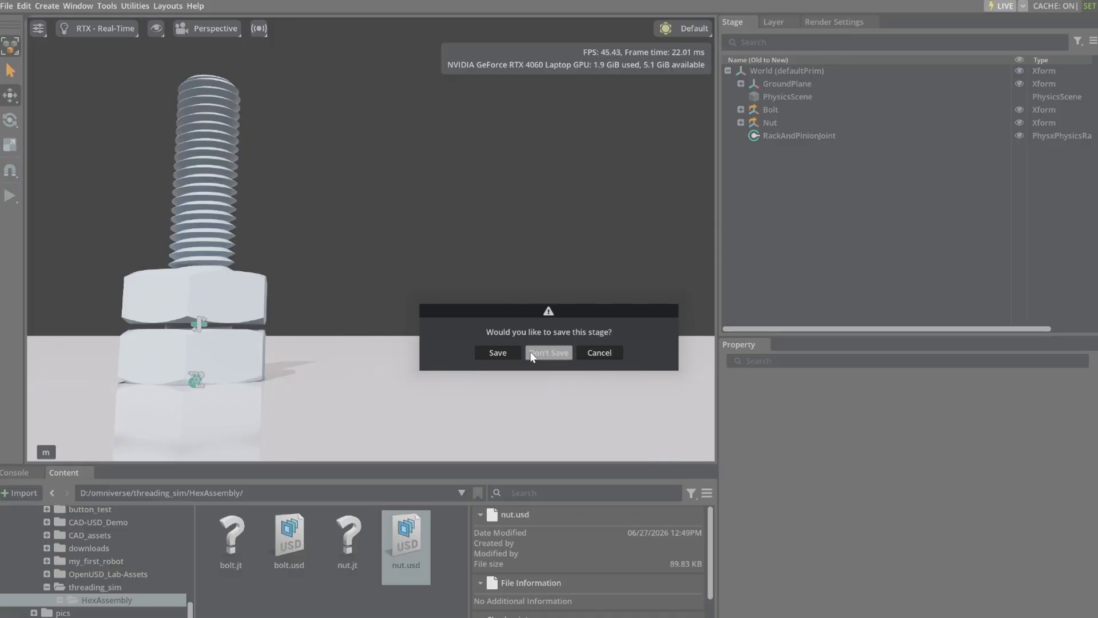
click(506, 351)
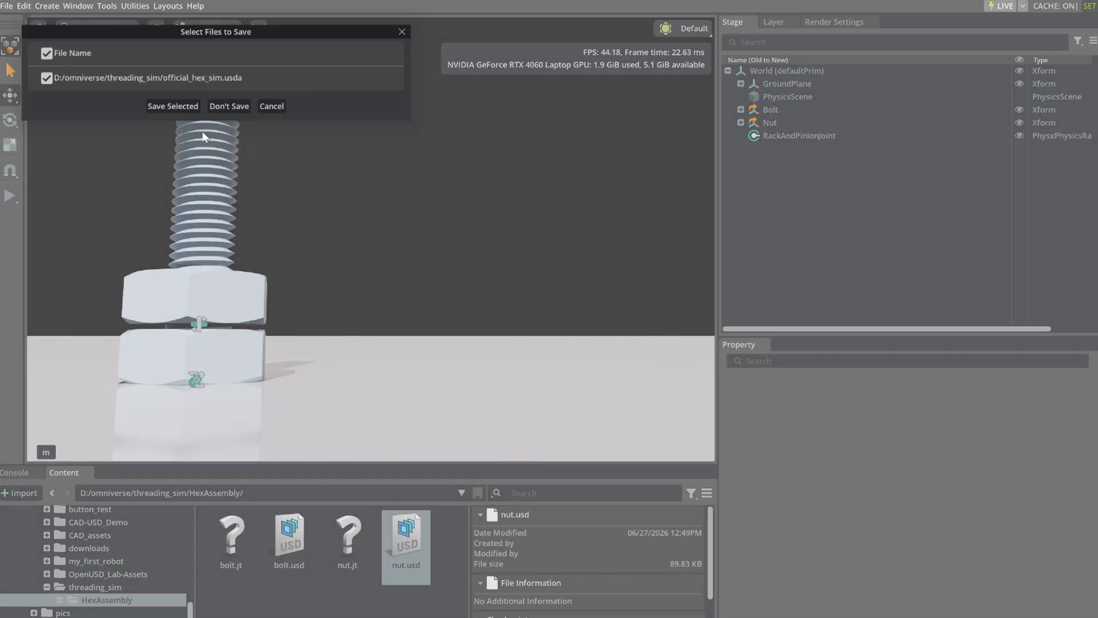
click(174, 107)
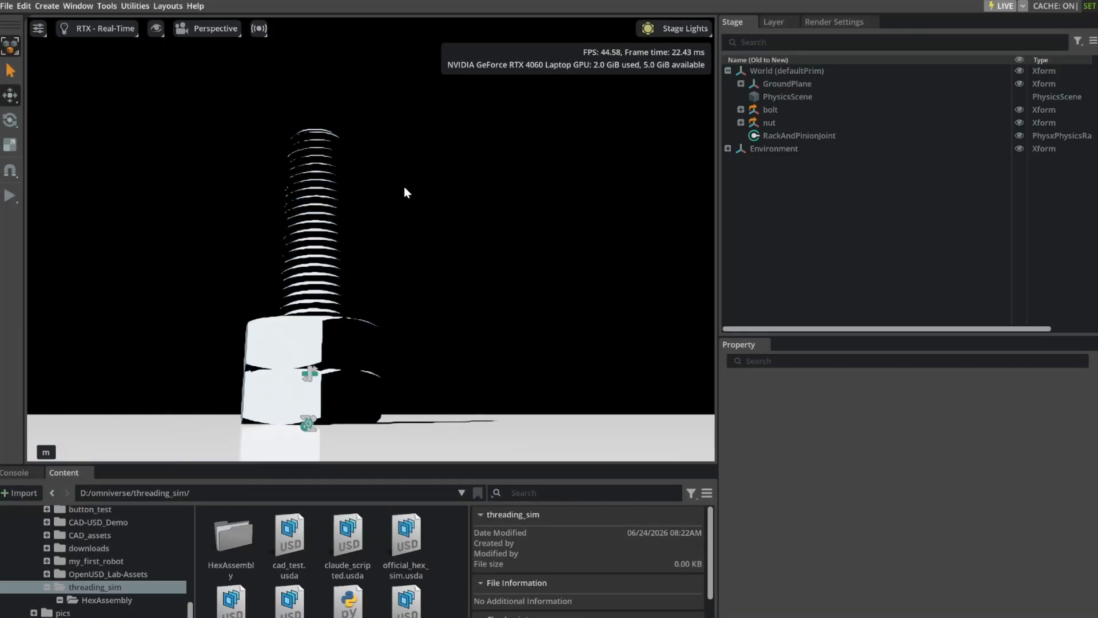
click(789, 136)
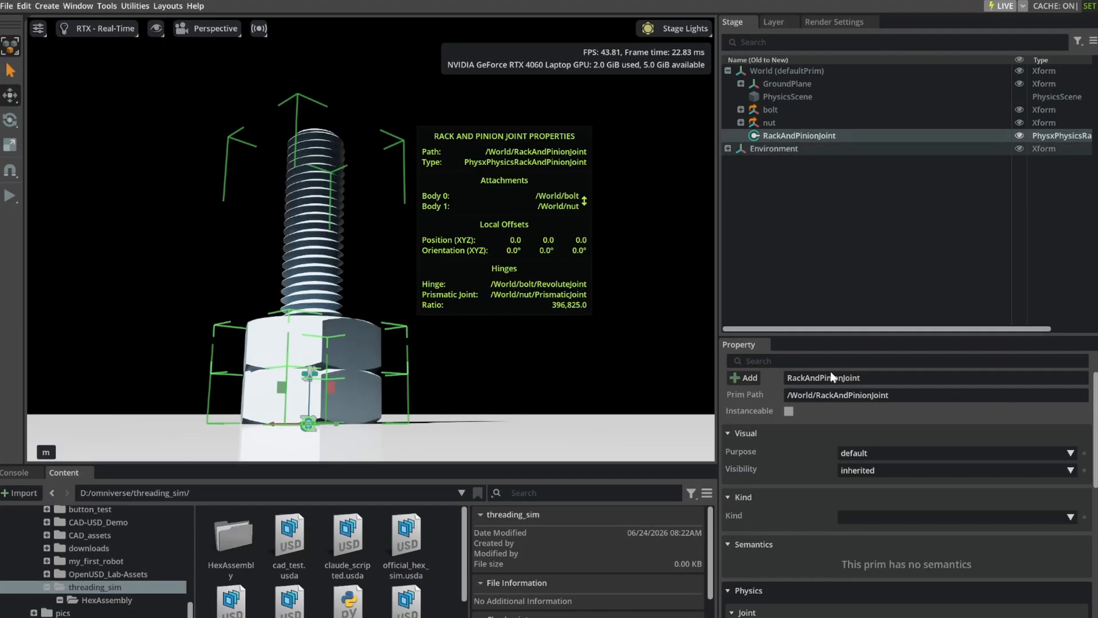
scroll(808, 527, down, 3)
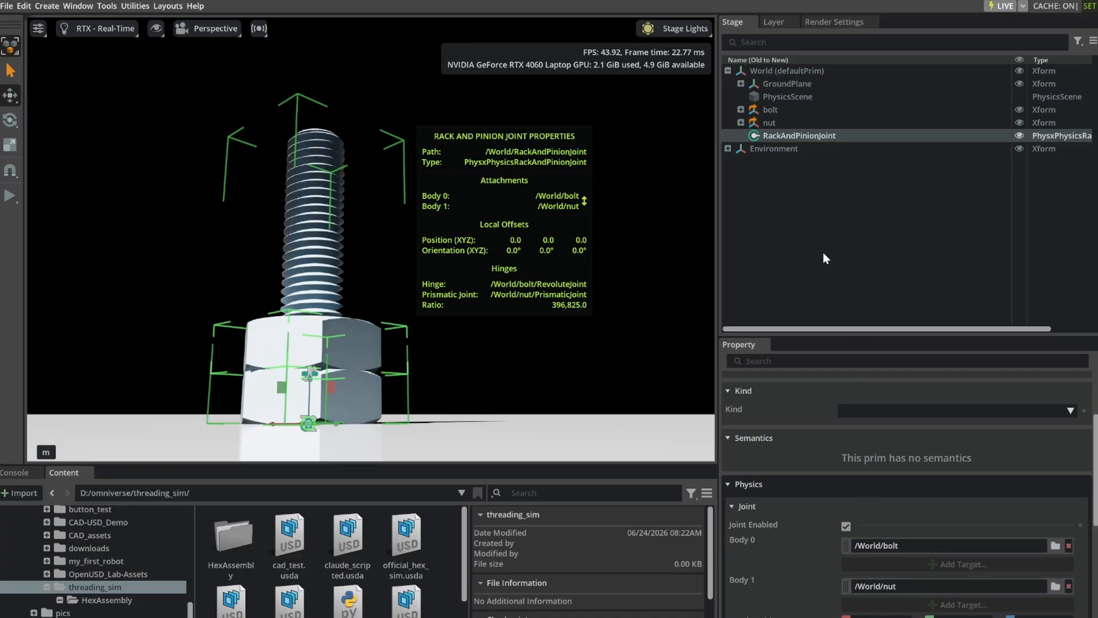
Reopen the recent official_hex_sim.usda stage without saving cad_test.usda.
click(9, 7)
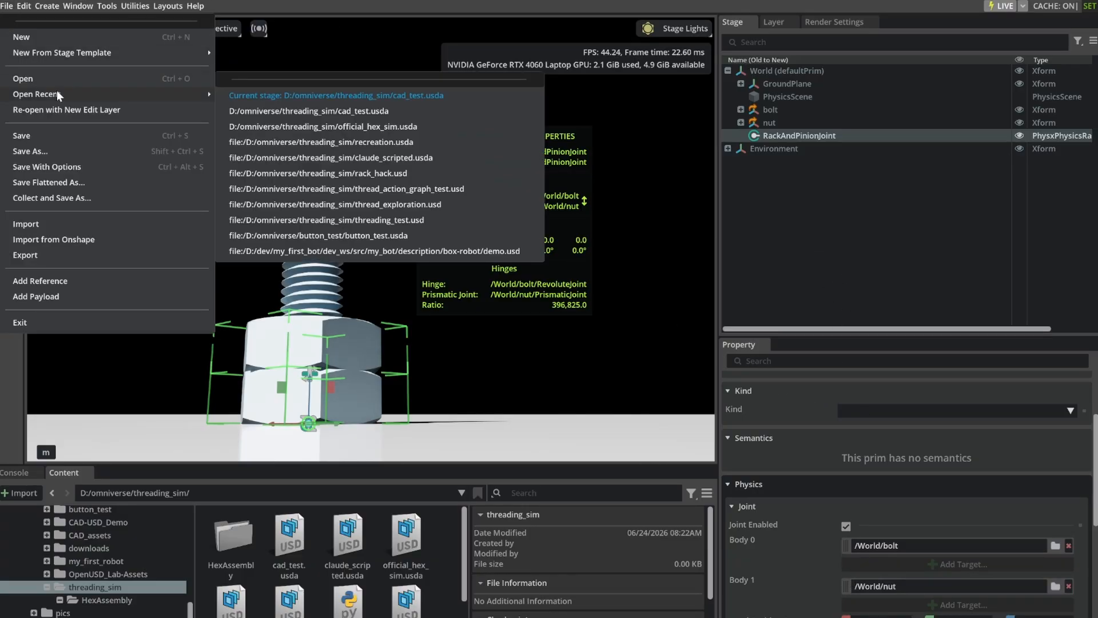
click(393, 127)
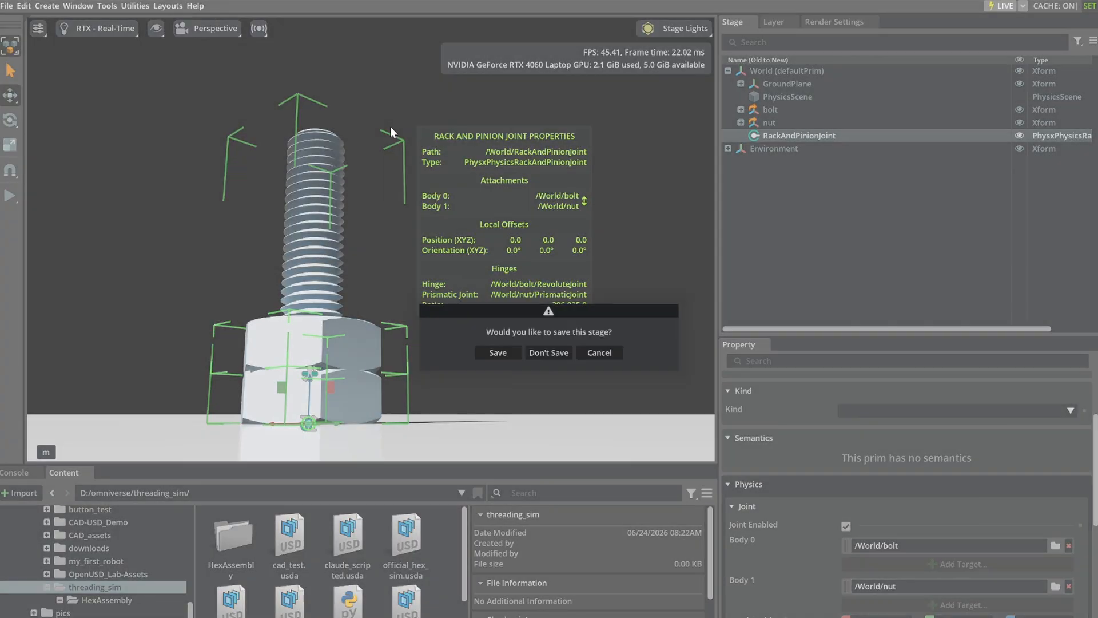
click(547, 354)
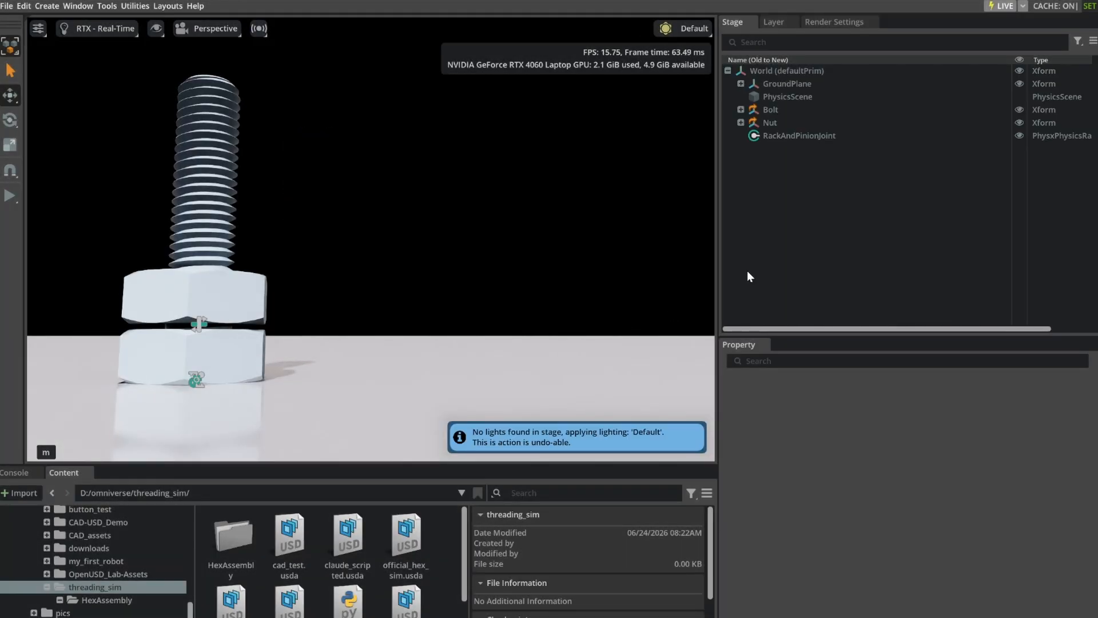
Review the RackAndPinionJoint's body assignments and expand the Bolt and Nut prims to show their child joints.
click(785, 136)
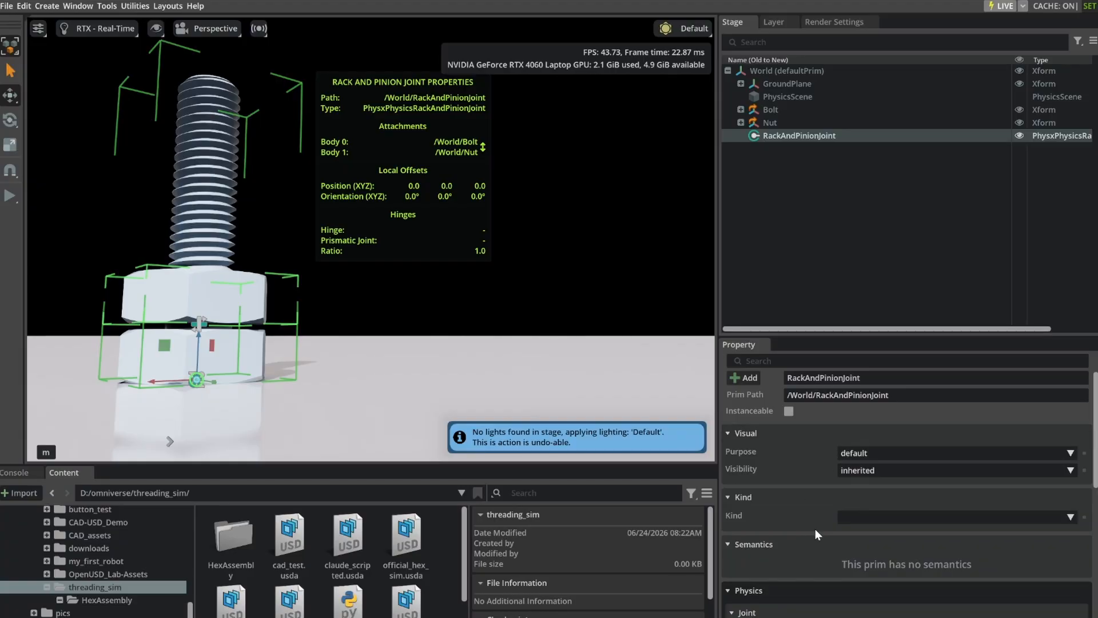
scroll(822, 544, down, 4)
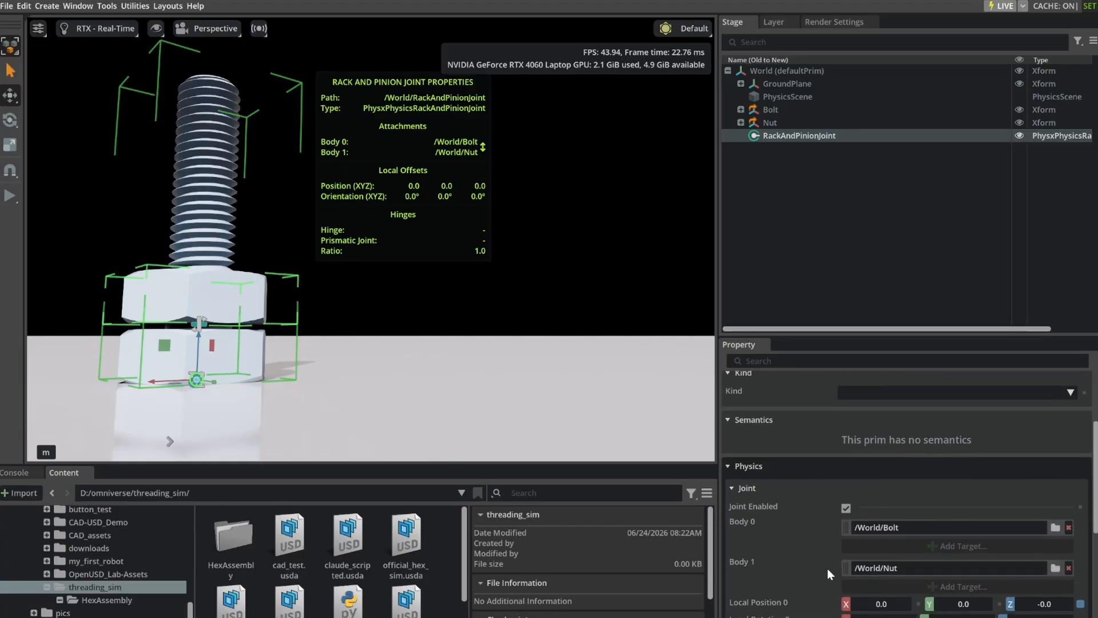
scroll(828, 568, down, 1)
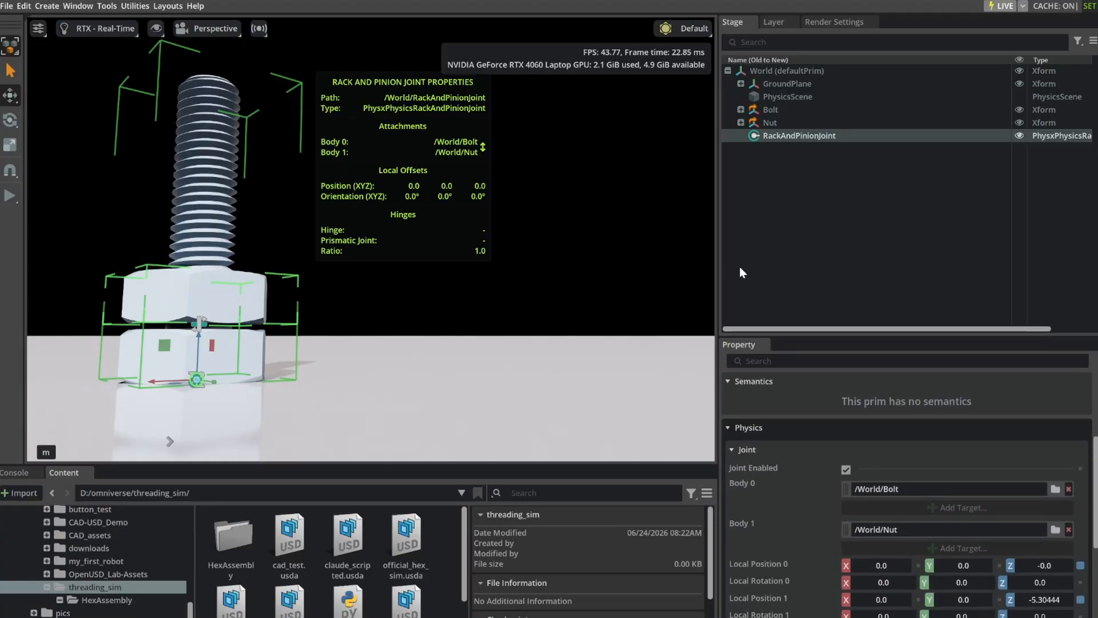
click(802, 217)
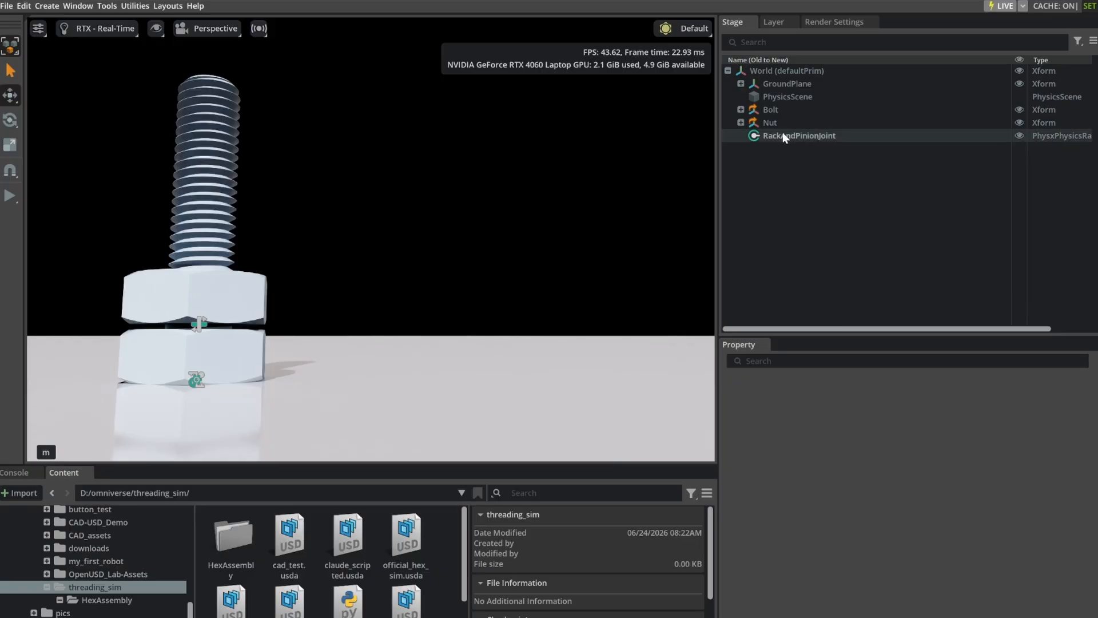
click(741, 110)
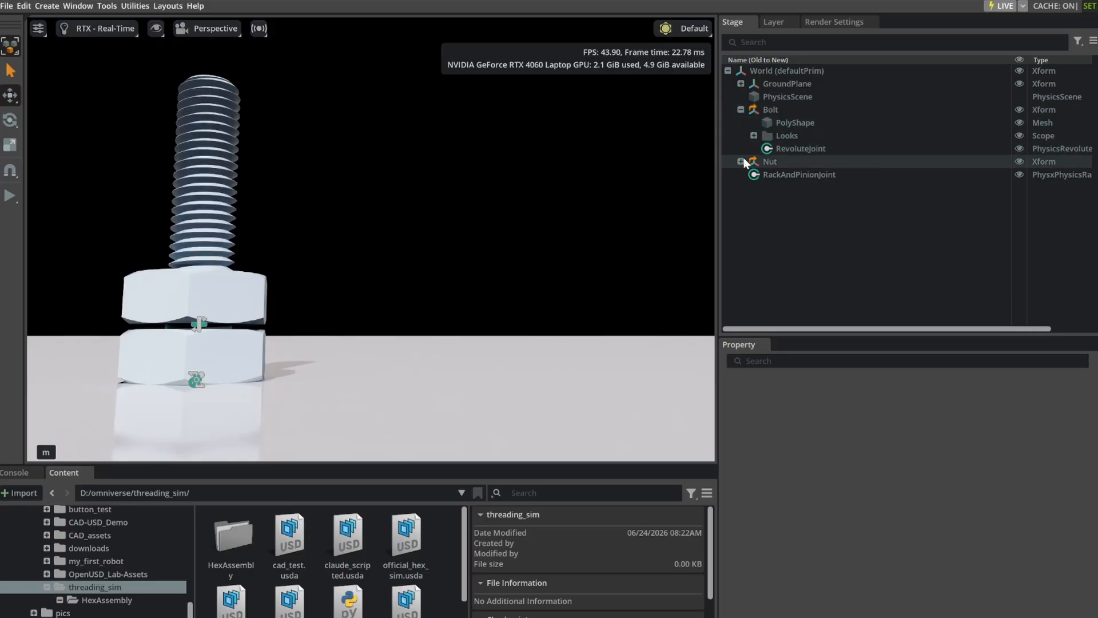
click(740, 162)
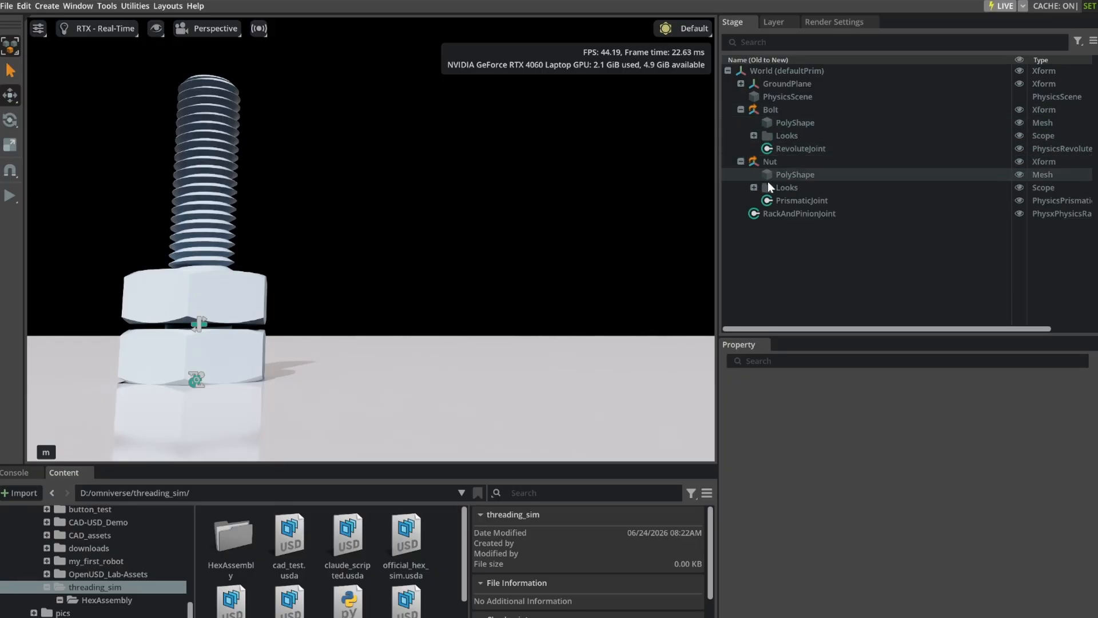
click(792, 217)
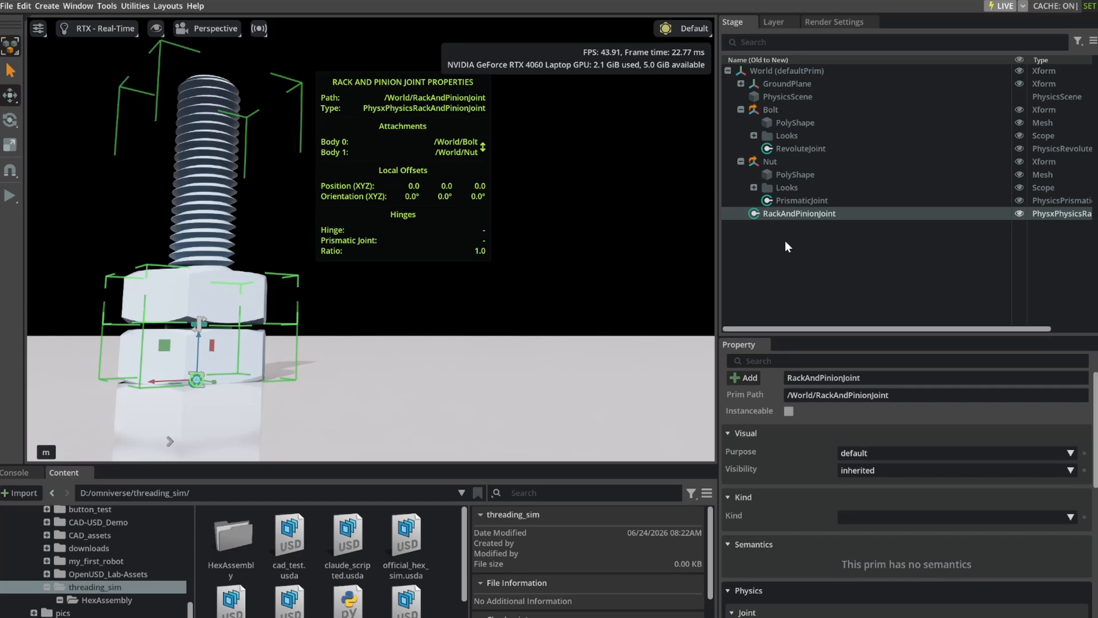
Examine the bolt's revolute joint axis and angular drive settings, and the nut's prismatic joint axis and limits.
click(793, 152)
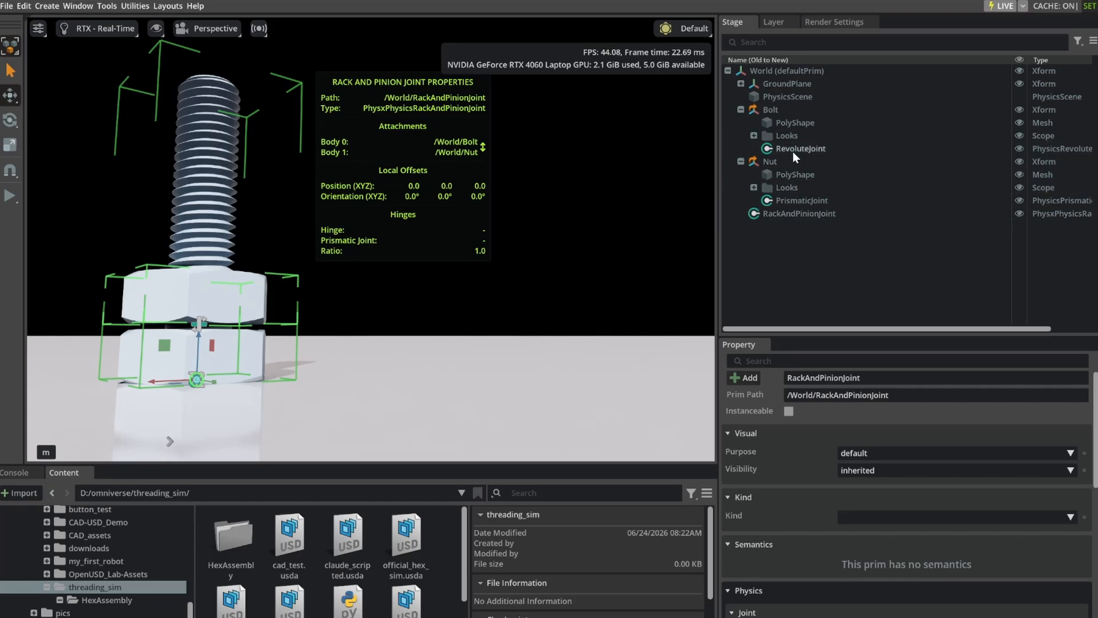
scroll(799, 461, down, 15)
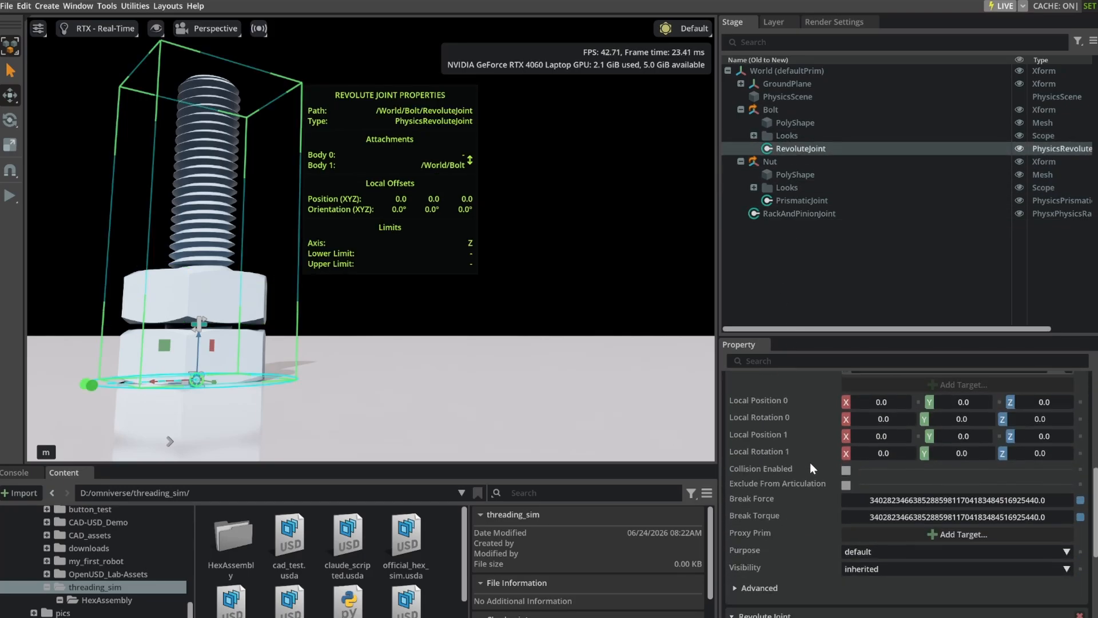
scroll(823, 475, down, 1)
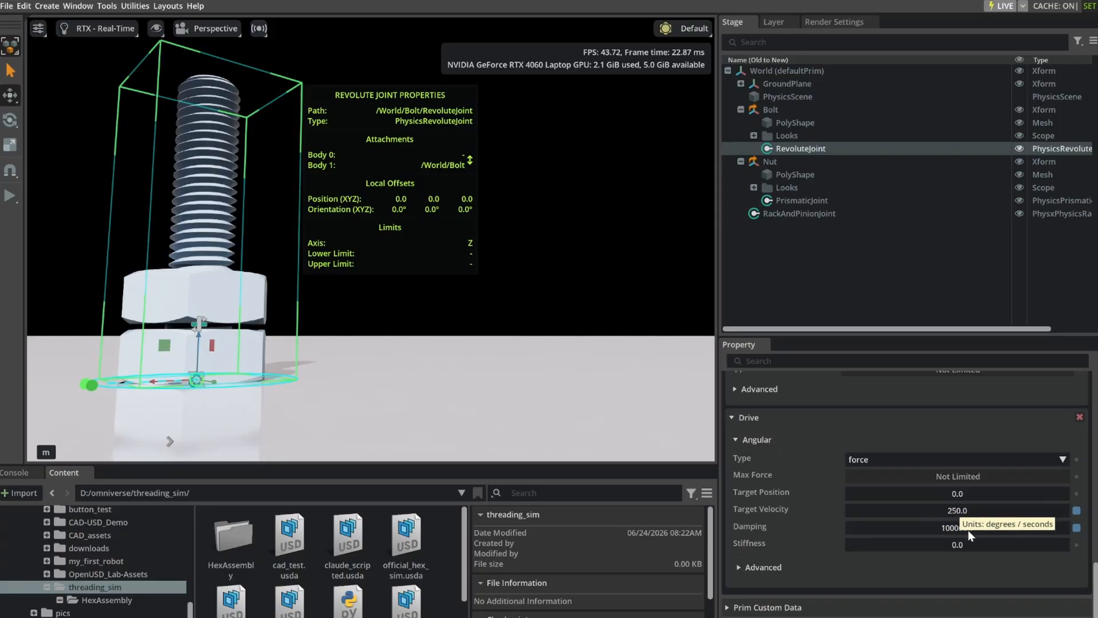
scroll(852, 458, up, 4)
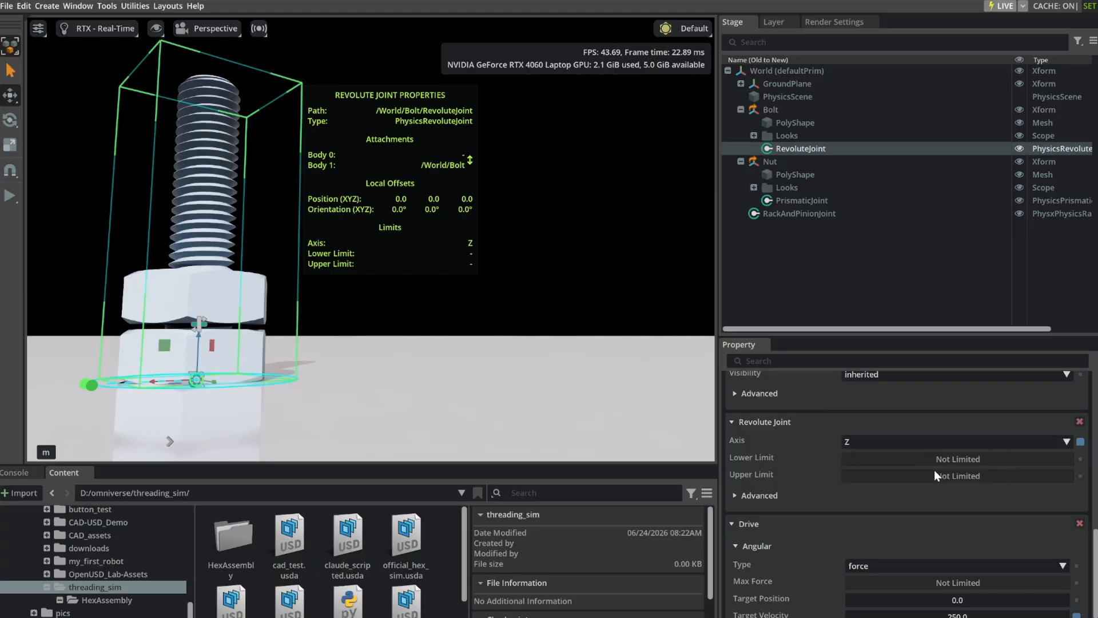
click(798, 198)
scroll(835, 544, down, 10)
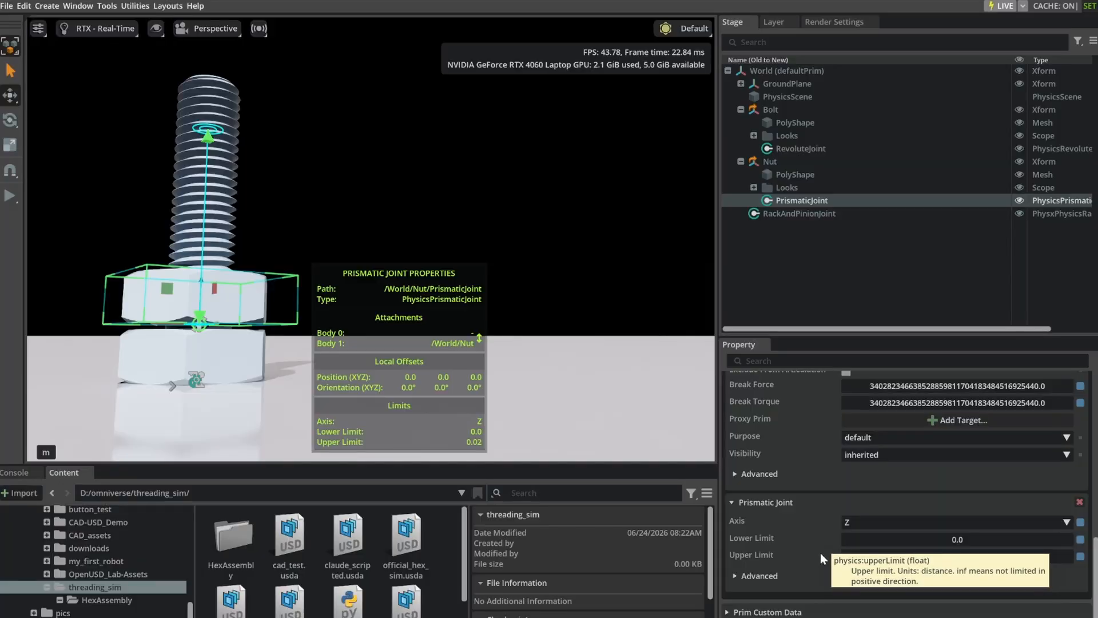
scroll(821, 551, up, 1)
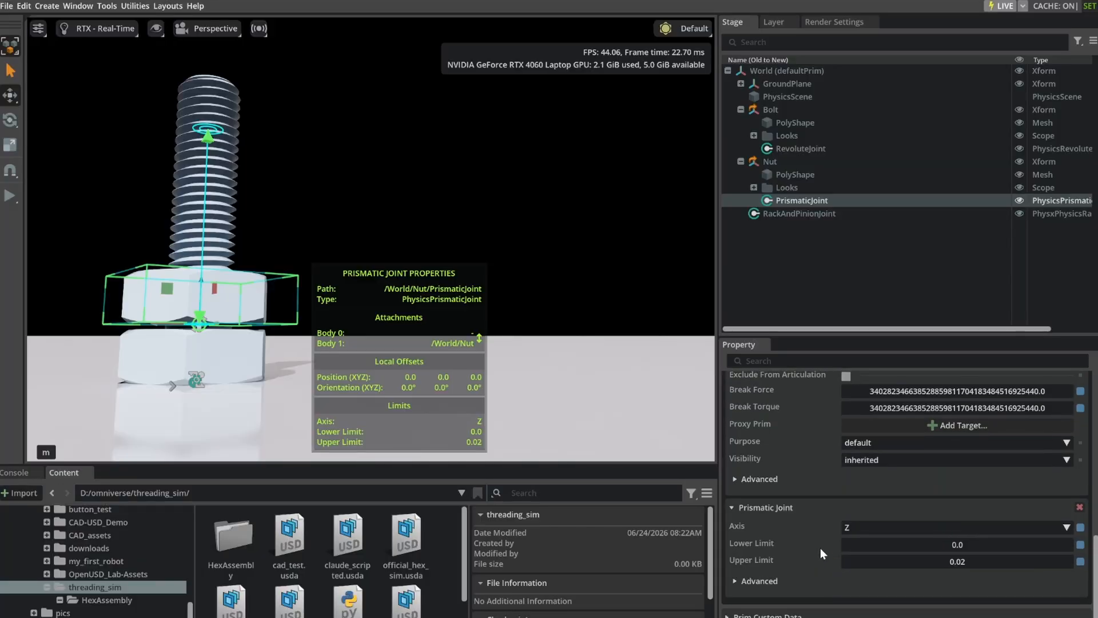
Examine the RackAndPinionJoint's properties through to its hinge, prismatic and ratio settings.
click(807, 211)
scroll(799, 487, down, 5)
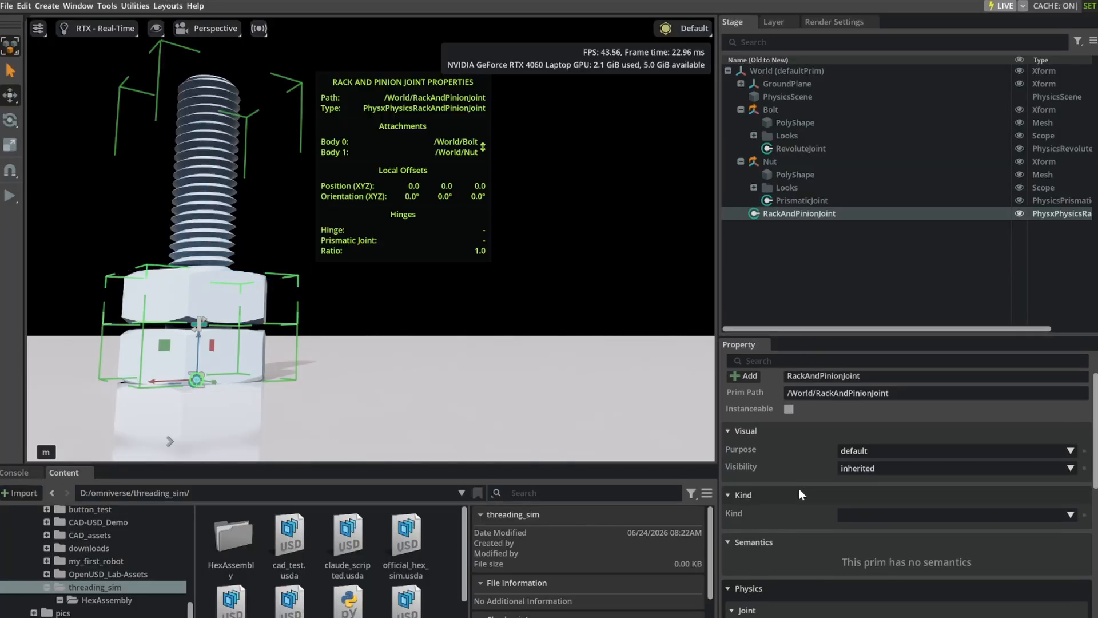
scroll(815, 543, down, 10)
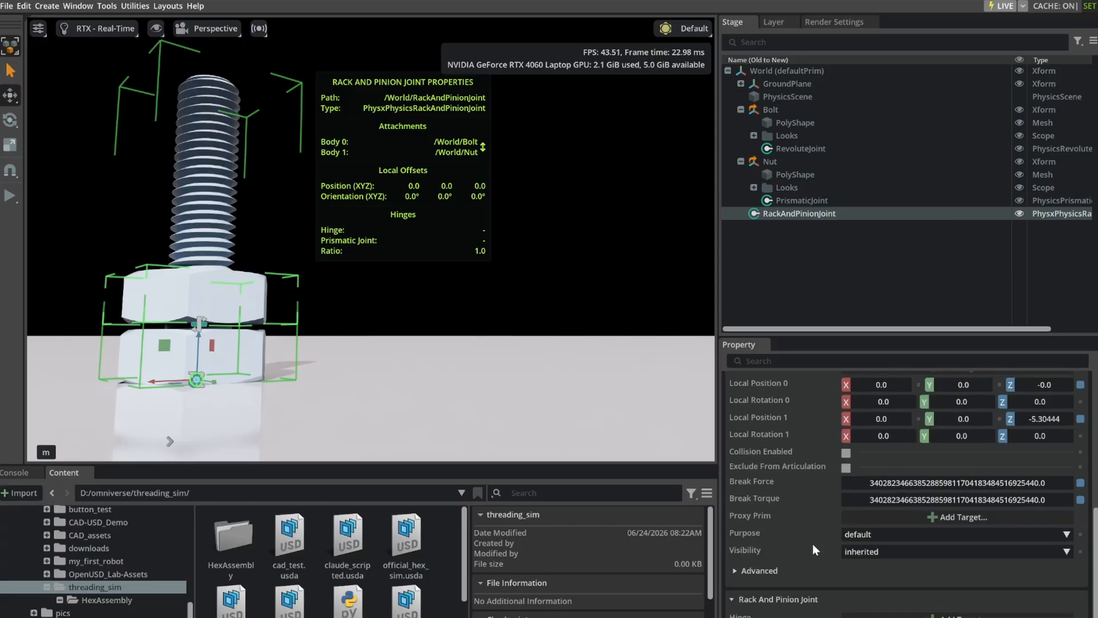
scroll(814, 553, up, 15)
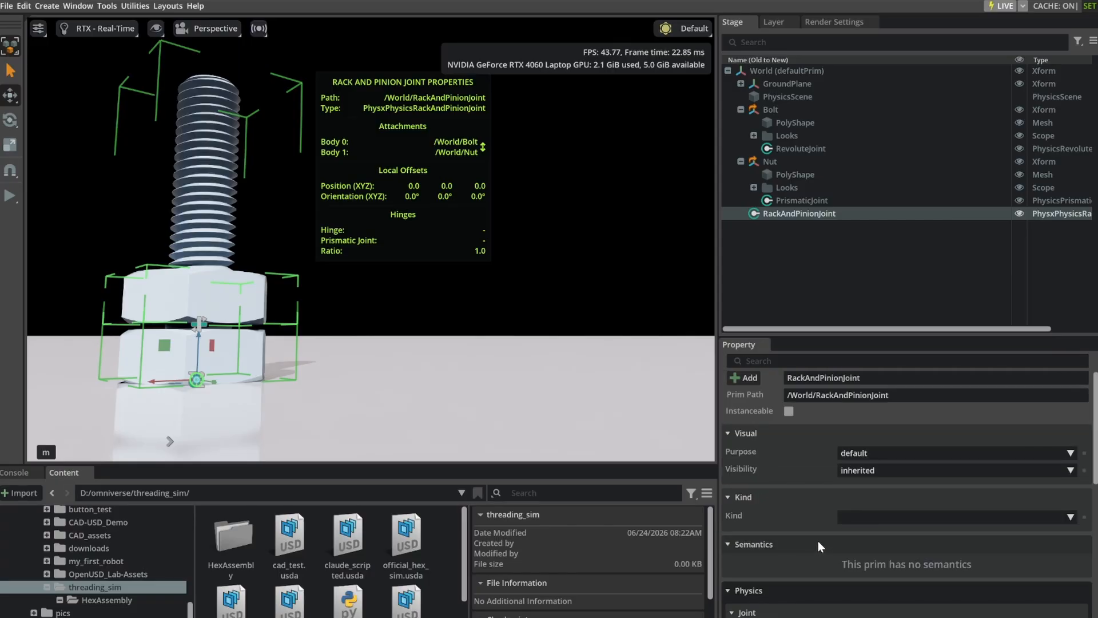
scroll(818, 540, down, 4)
scroll(819, 523, down, 4)
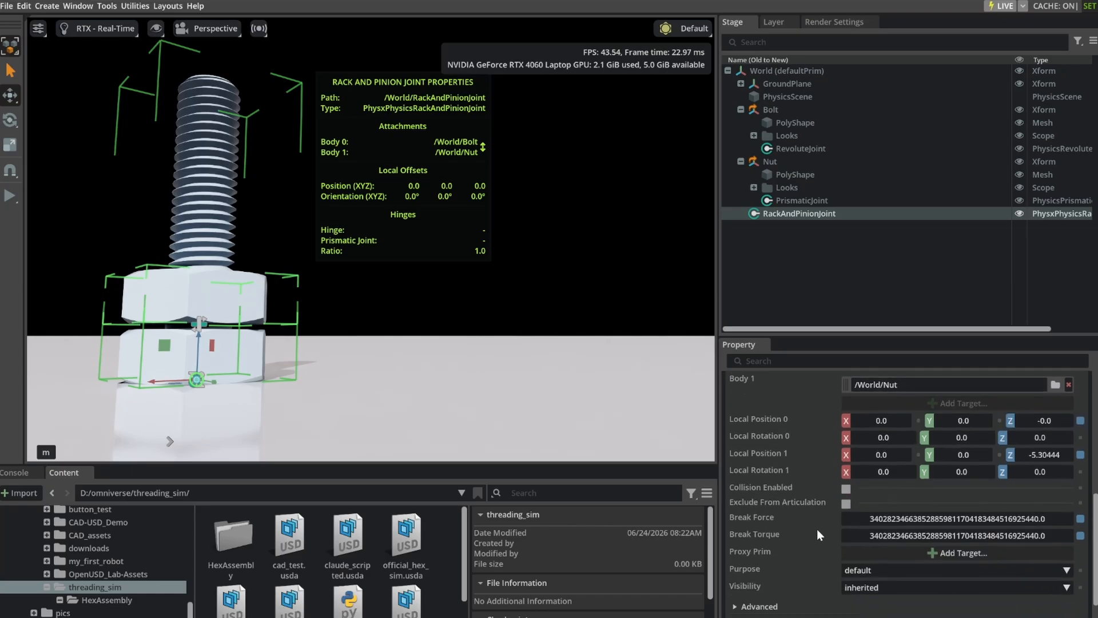
scroll(814, 572, down, 2)
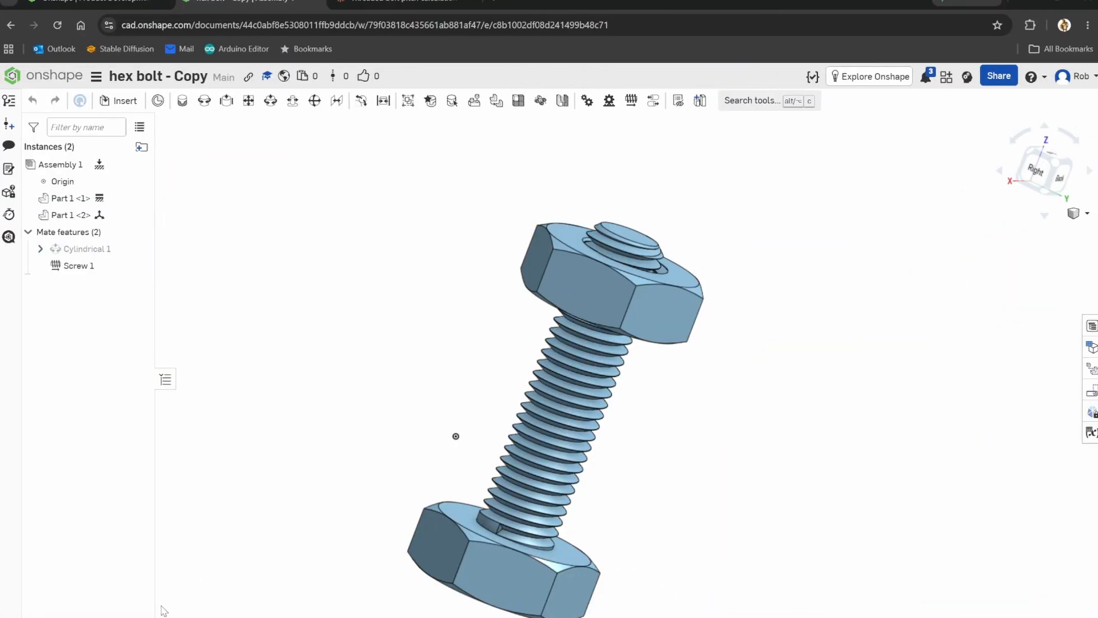
In Onshape, show the hex bolt's part studio and open the Helix 1 feature to check its thread parameters.
click(110, 616)
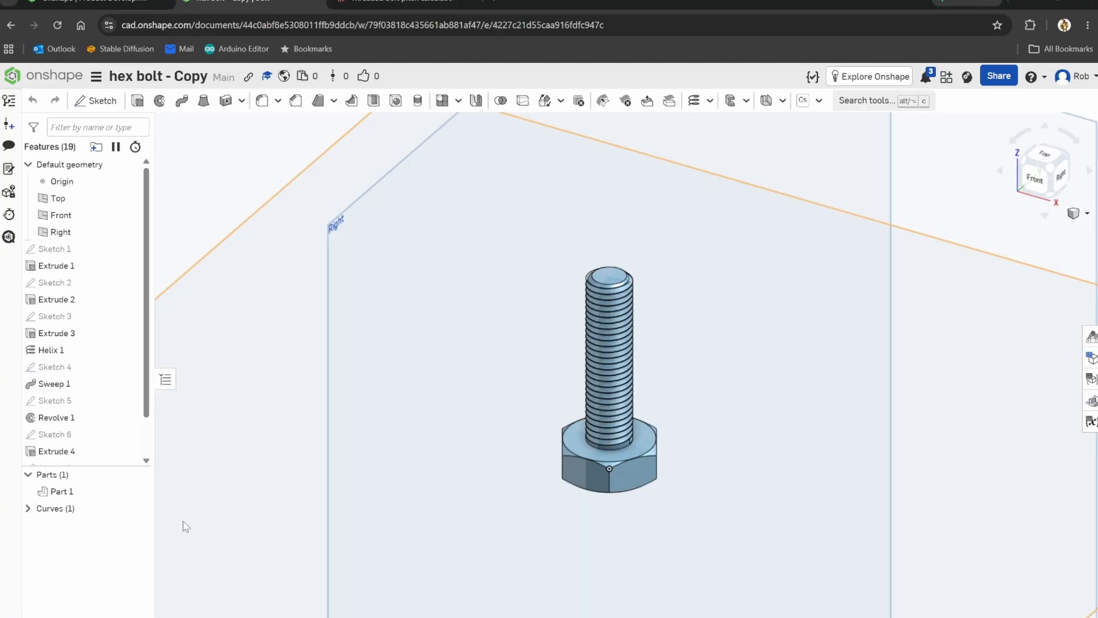
click(620, 327)
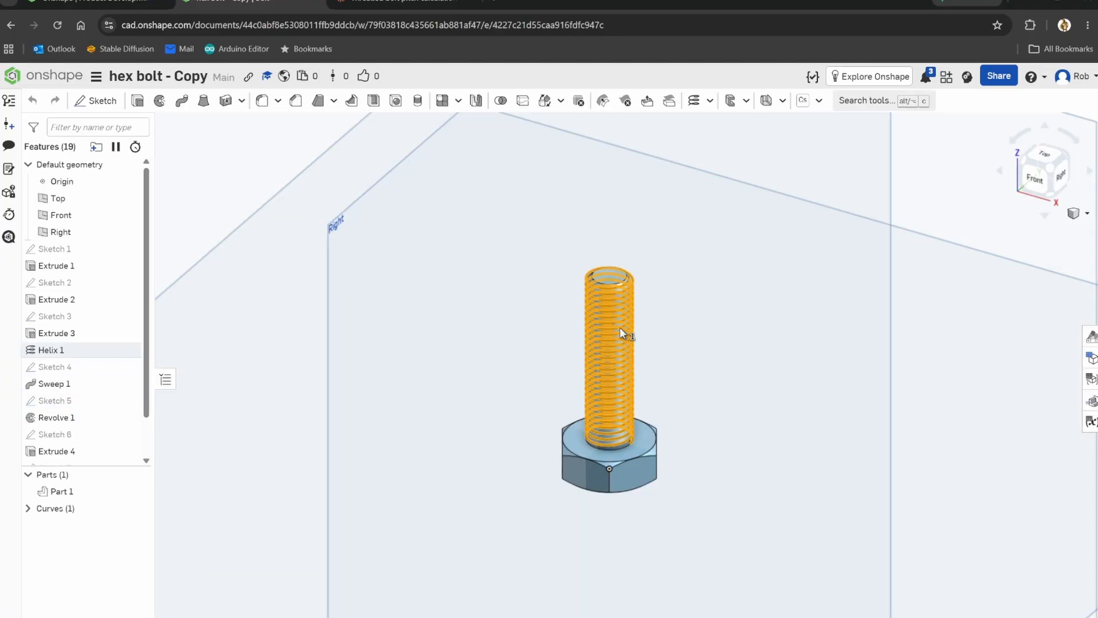
click(95, 350)
right_click(95, 350)
click(127, 376)
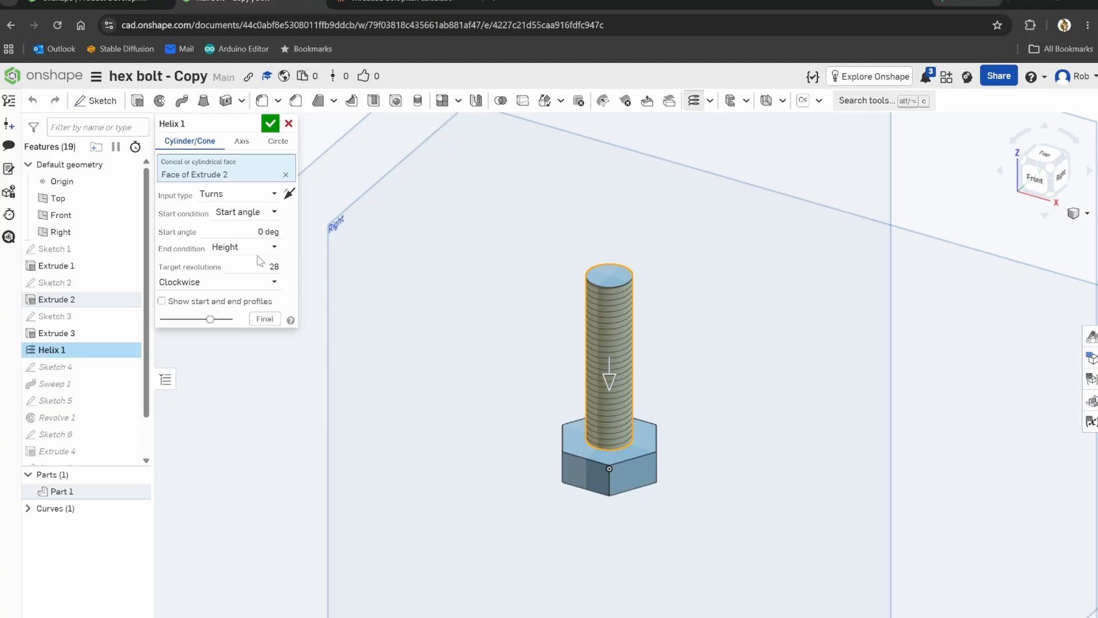
Switch to the Claude chat on bolt pitch calculation and review the helix screenshot, pasted example script and ratio calculation.
click(410, 2)
click(769, 162)
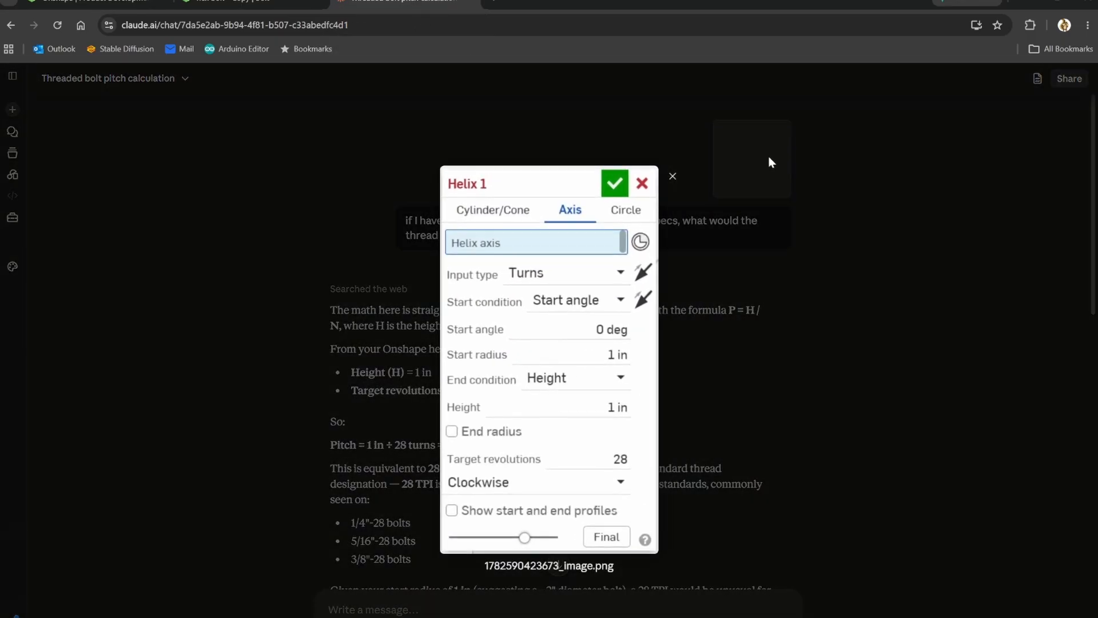
click(825, 220)
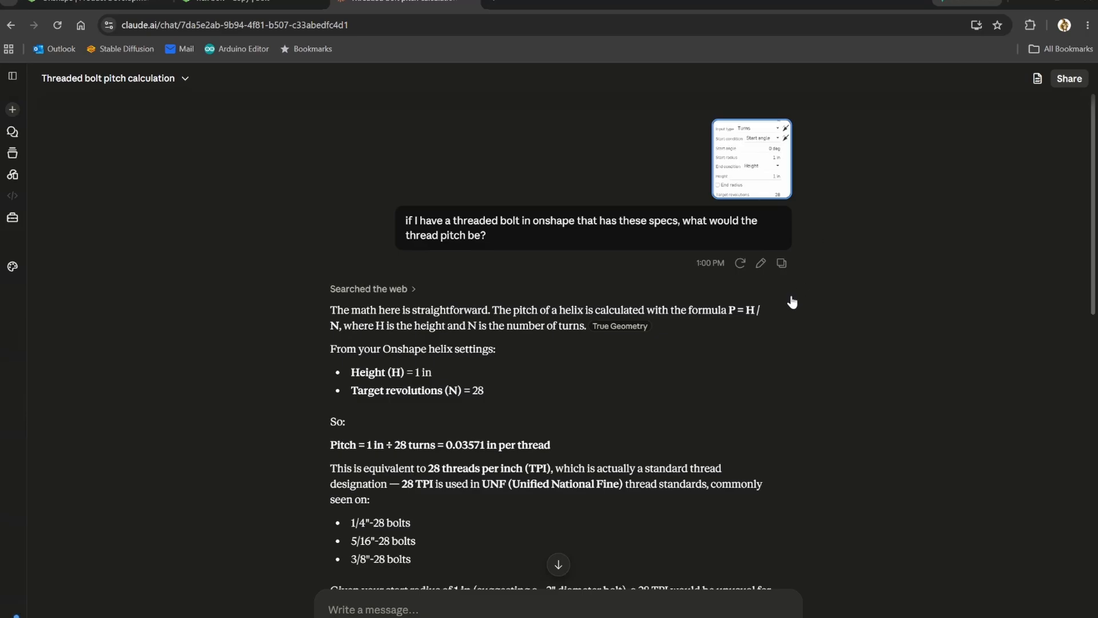
scroll(847, 344, down, 5)
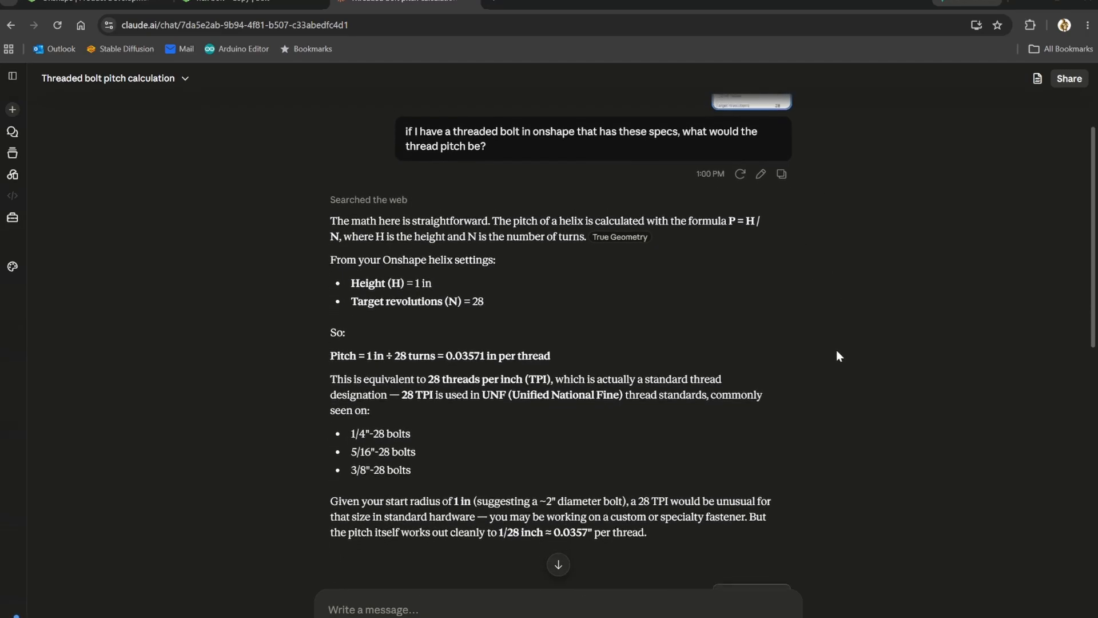
scroll(839, 358, down, 2)
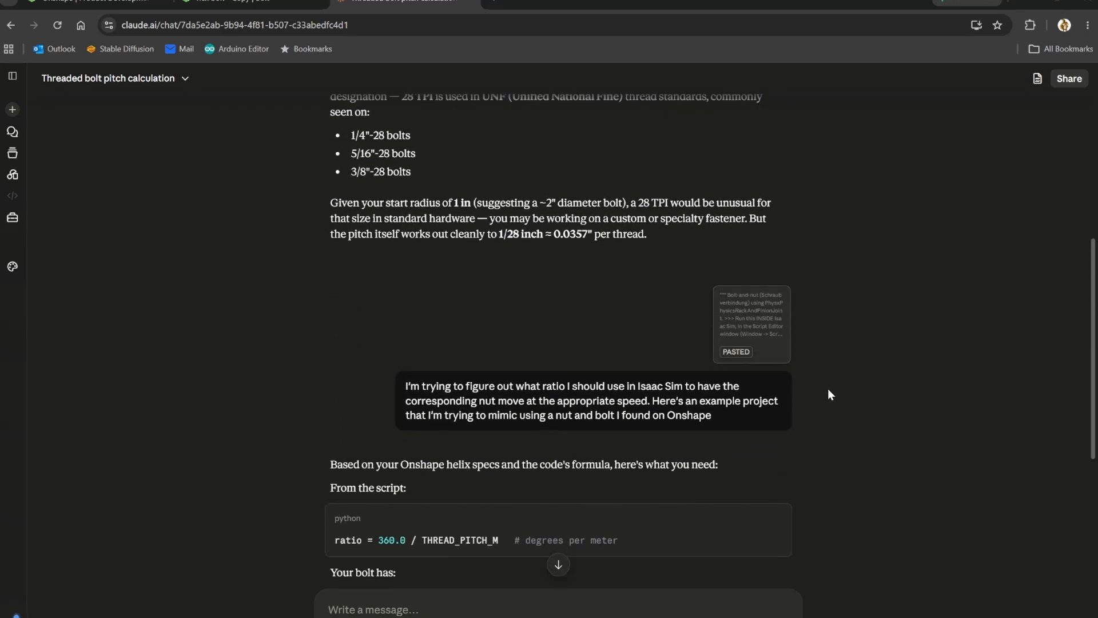
click(755, 332)
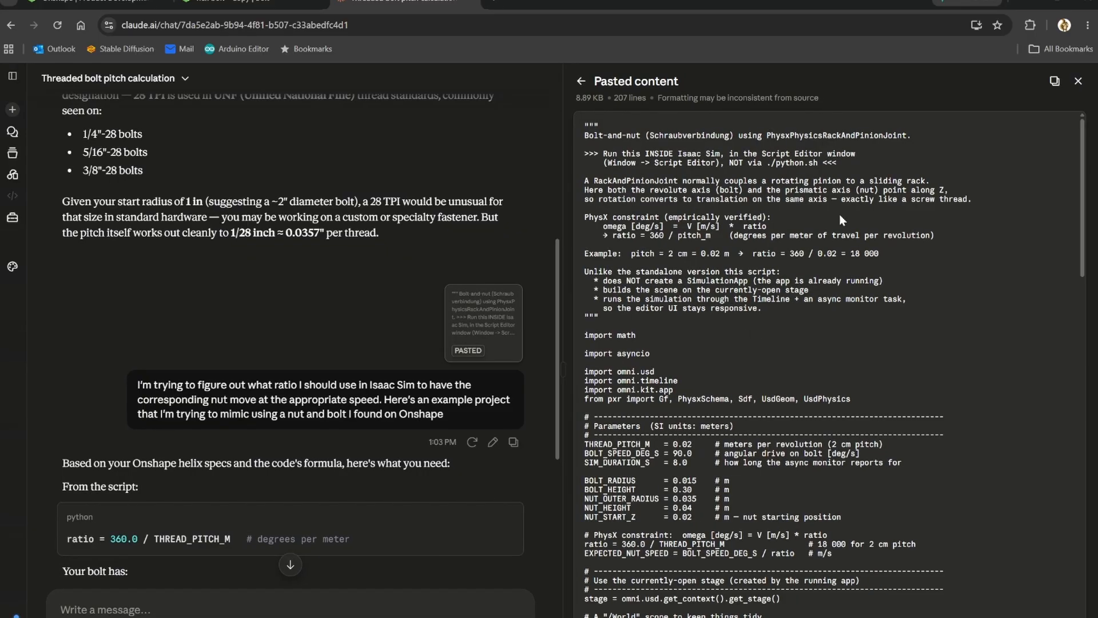
click(1079, 83)
scroll(808, 427, down, 4)
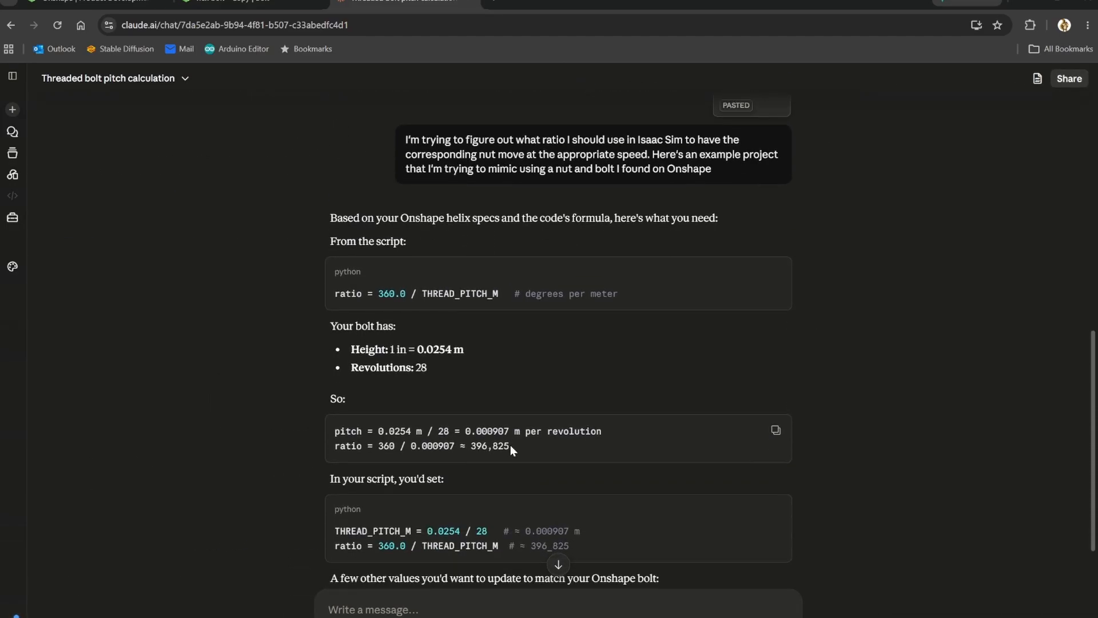
Take the calculated ratio from the chat, return to Isaac Sim, and set the rack and pinion joint's ratio to 396825.
drag(511, 445, 471, 447)
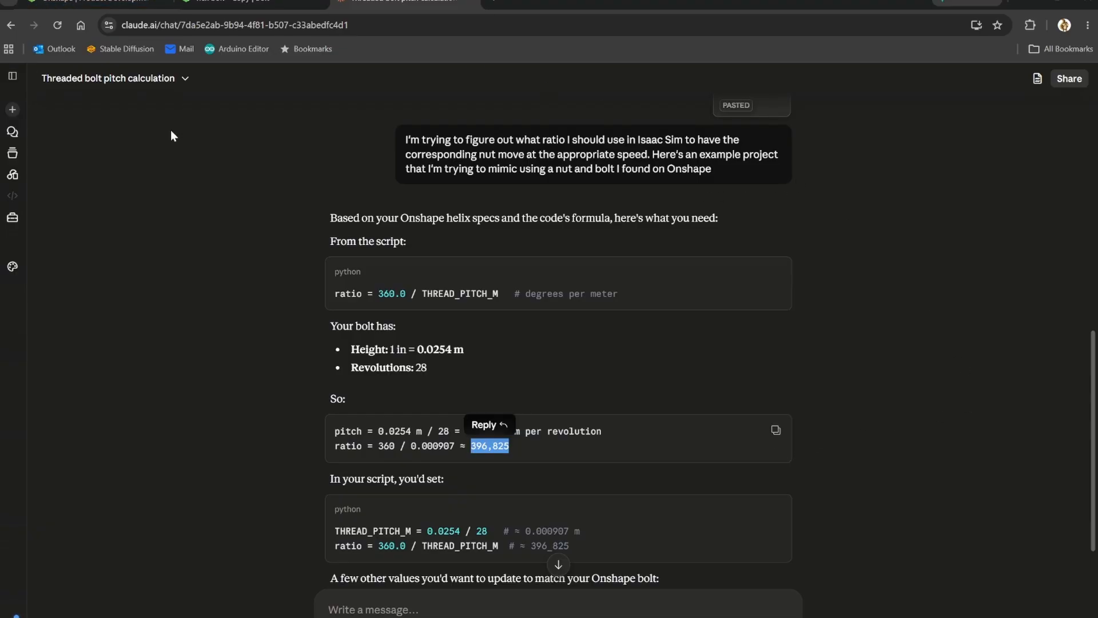
key(alt+Tab)
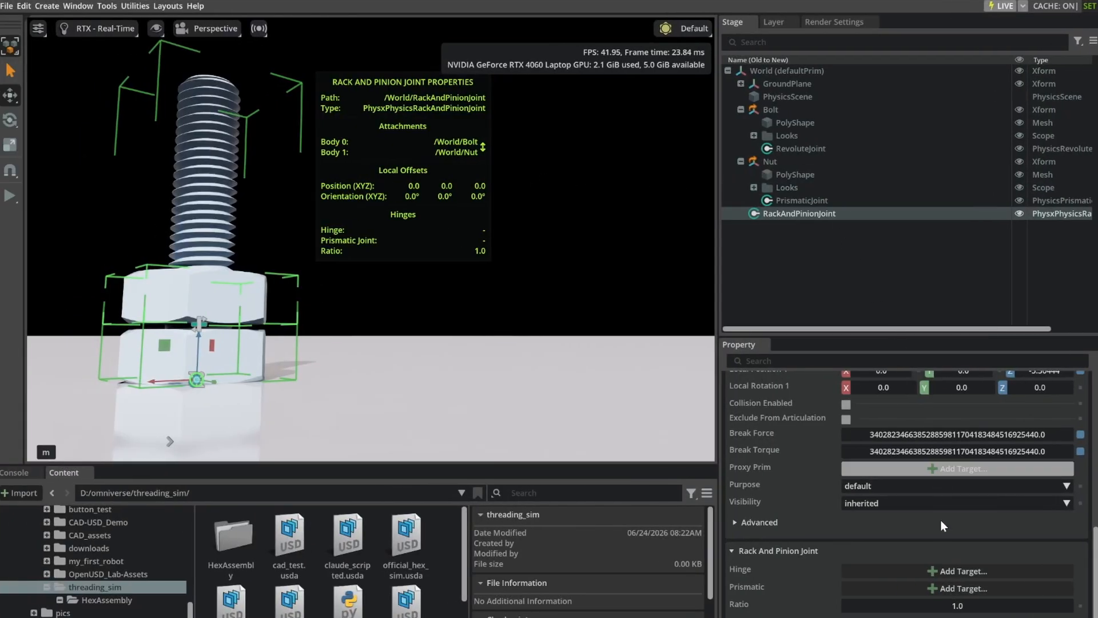
double_click(979, 606)
text(396825)
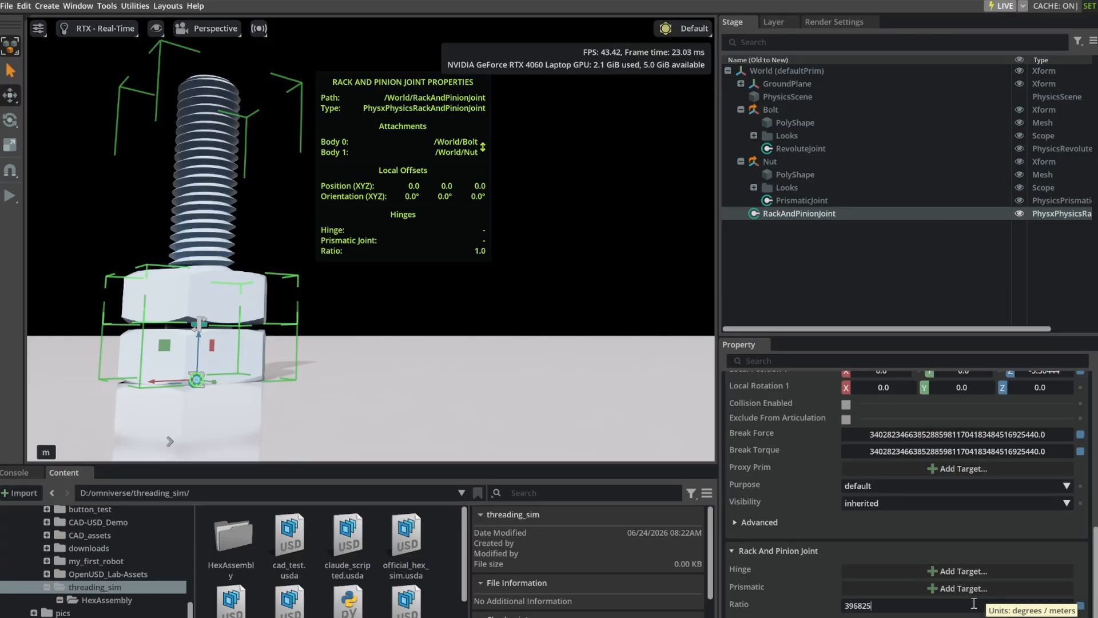
key(Return)
Run the simulation briefly to test the coupled joints, and stop it.
scroll(940, 602, down, 1)
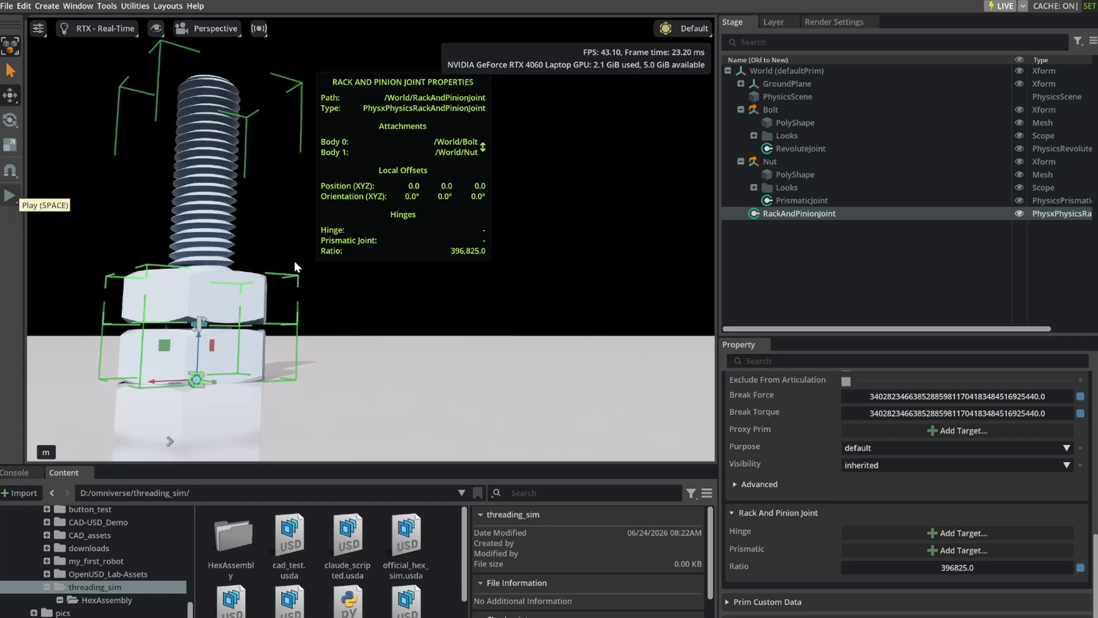
click(8, 196)
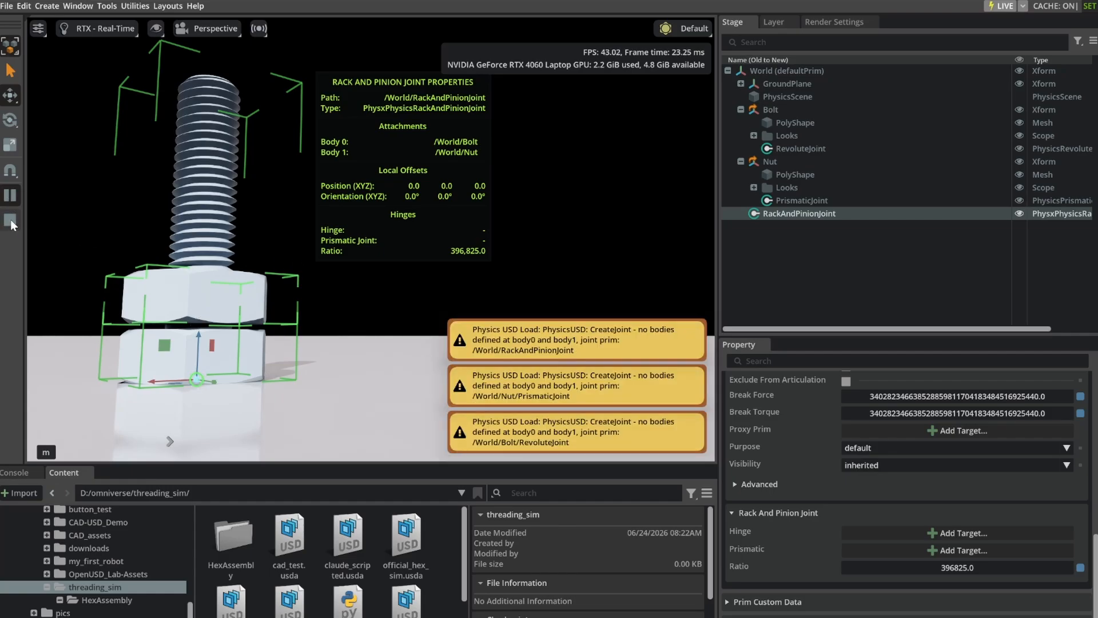
click(10, 221)
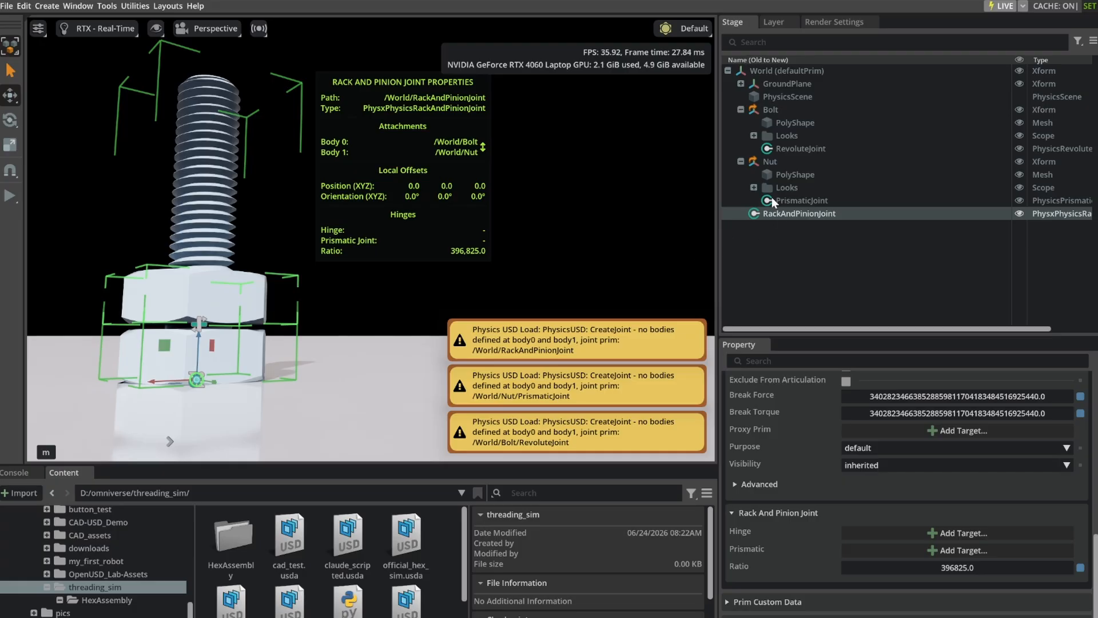
Apply the Rigid Body with Colliders Preset to the Bolt prim.
right_click(775, 108)
click(769, 108)
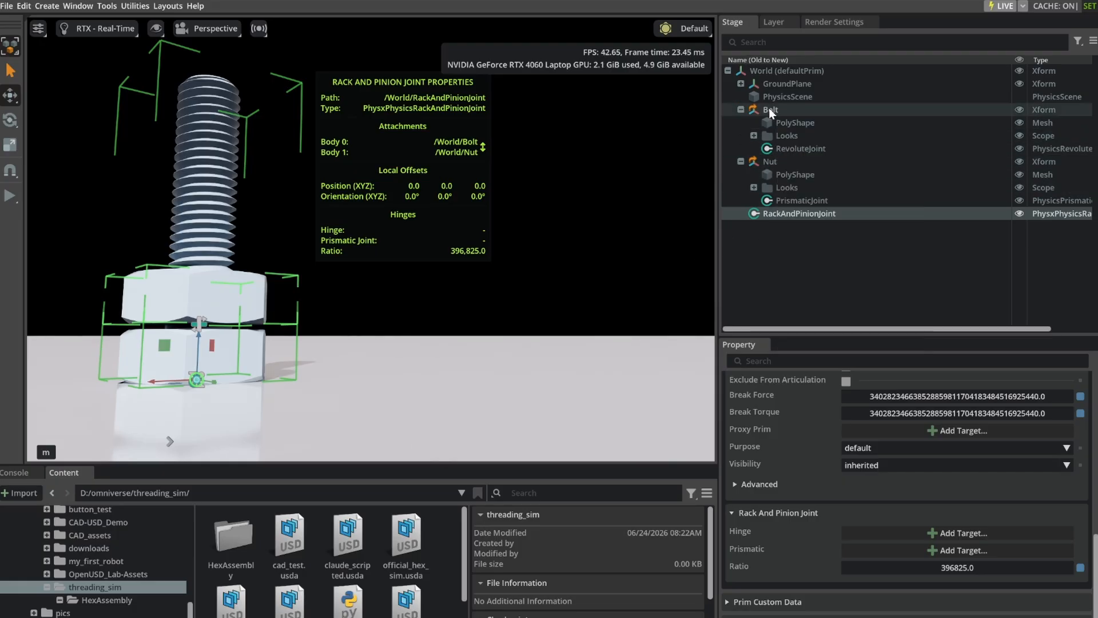
click(768, 108)
right_click(770, 110)
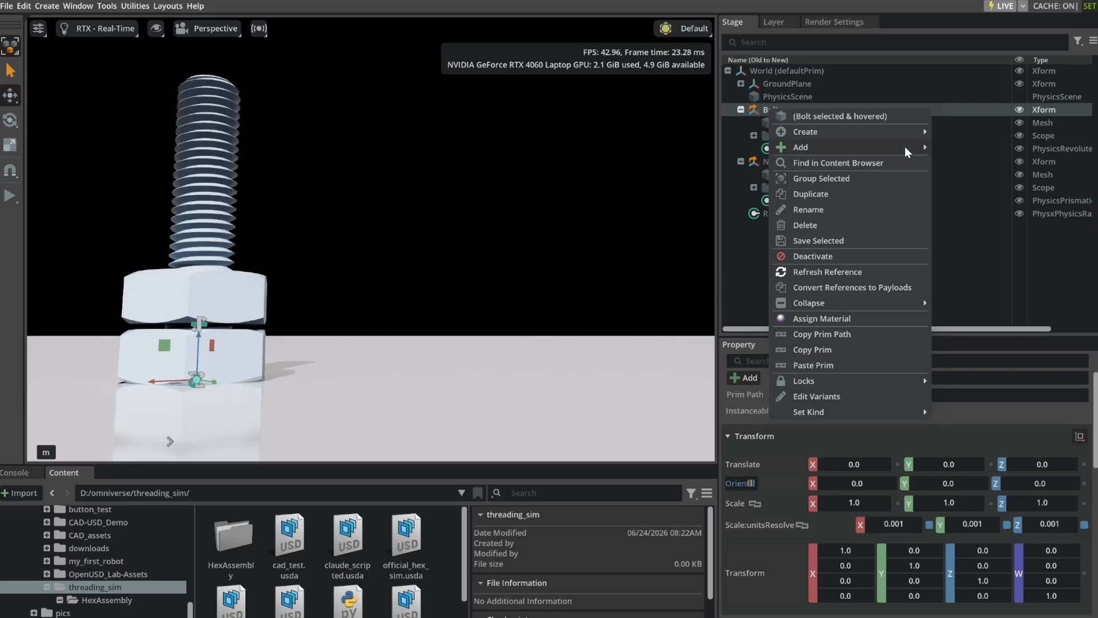
mouse_move(905, 147)
mouse_move(971, 302)
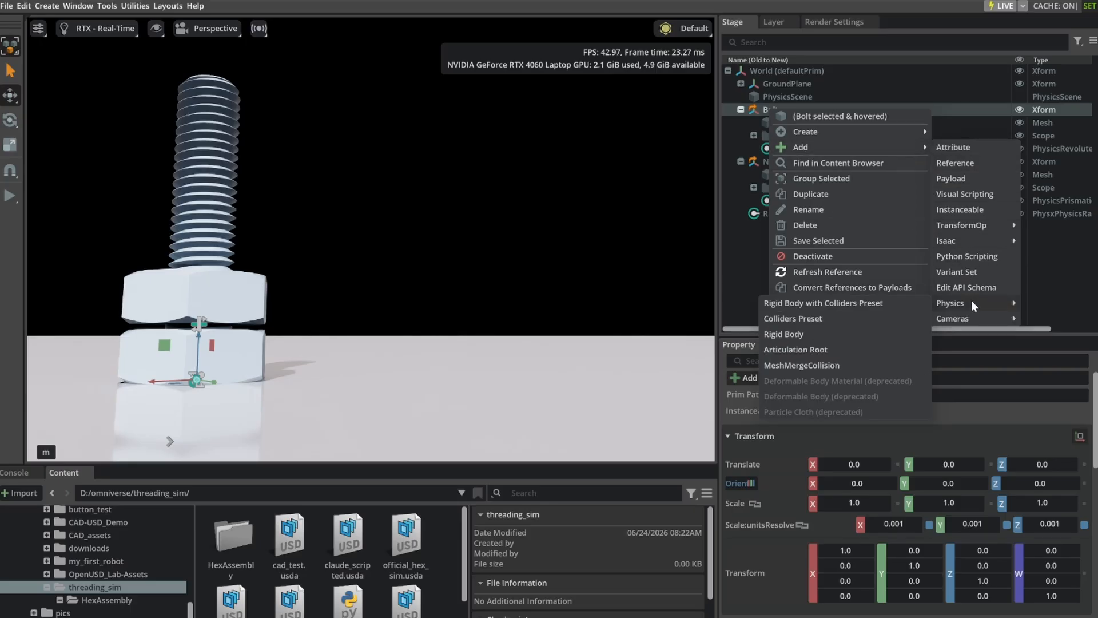
click(884, 306)
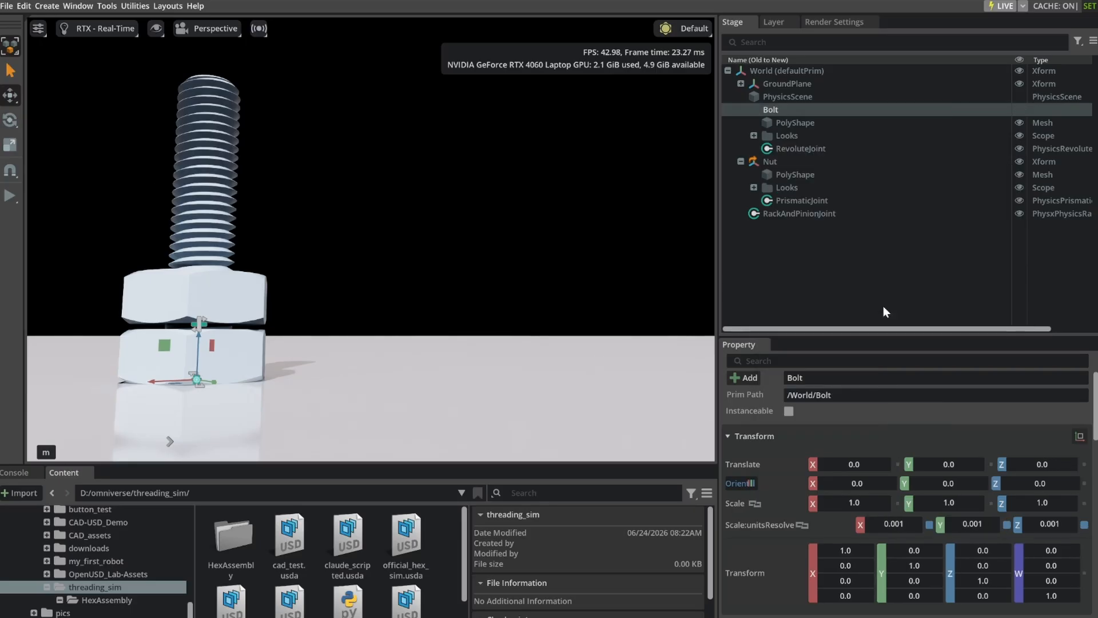
Apply the Rigid Body with Colliders Preset to the Nut prim.
click(770, 160)
right_click(769, 160)
mouse_move(835, 184)
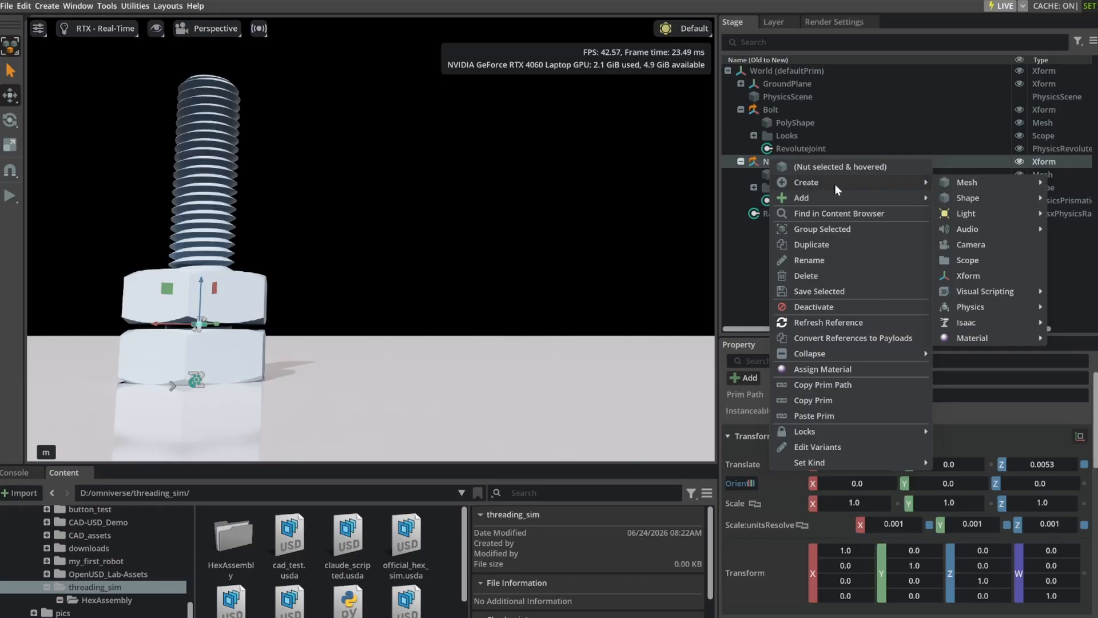
mouse_move(967, 352)
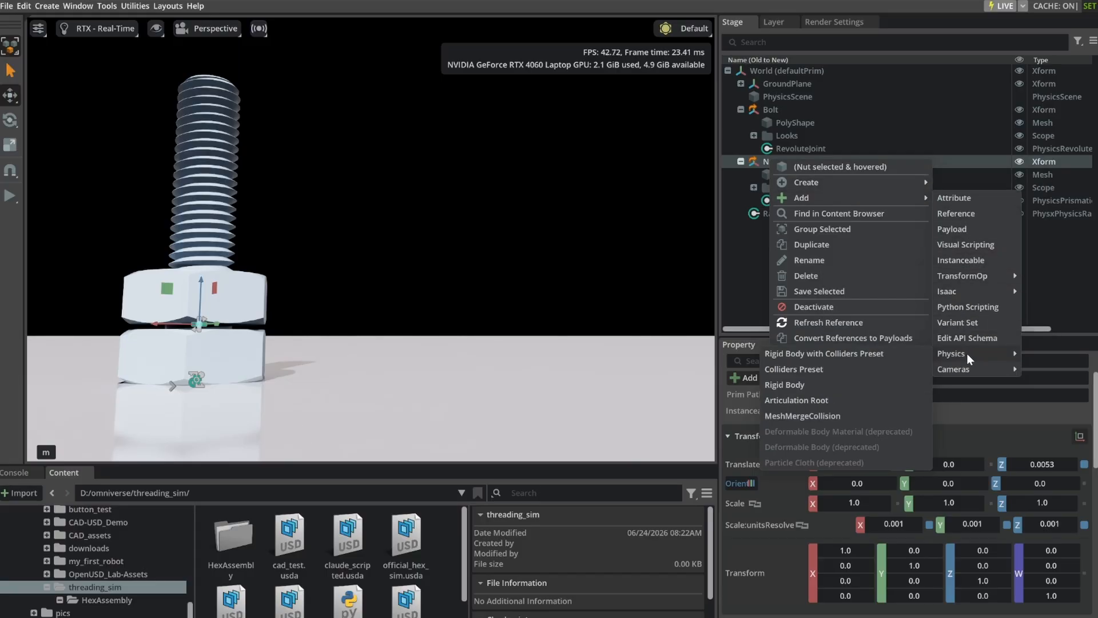
click(867, 353)
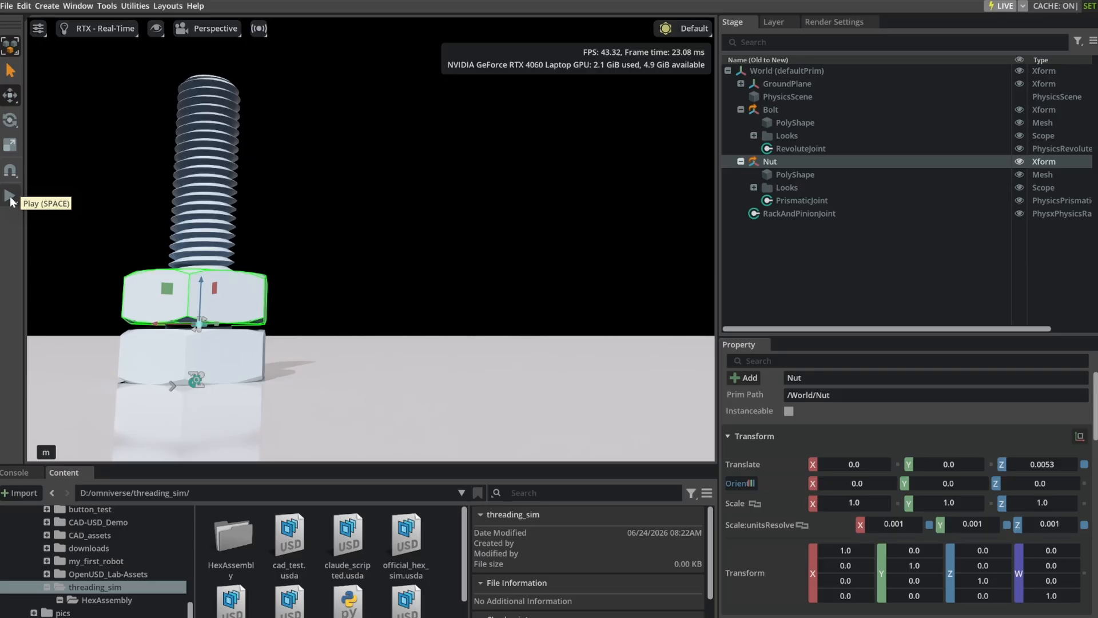
Save the stage, and run the simulation briefly to test the bolt and nut physics before stopping it.
key(ctrl+s)
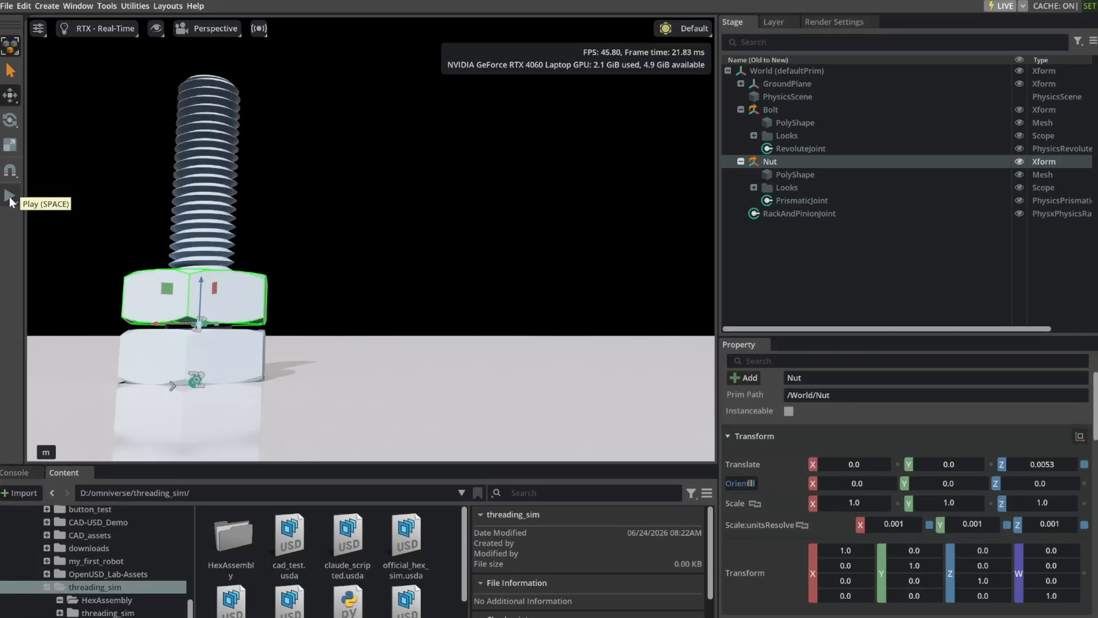
click(10, 197)
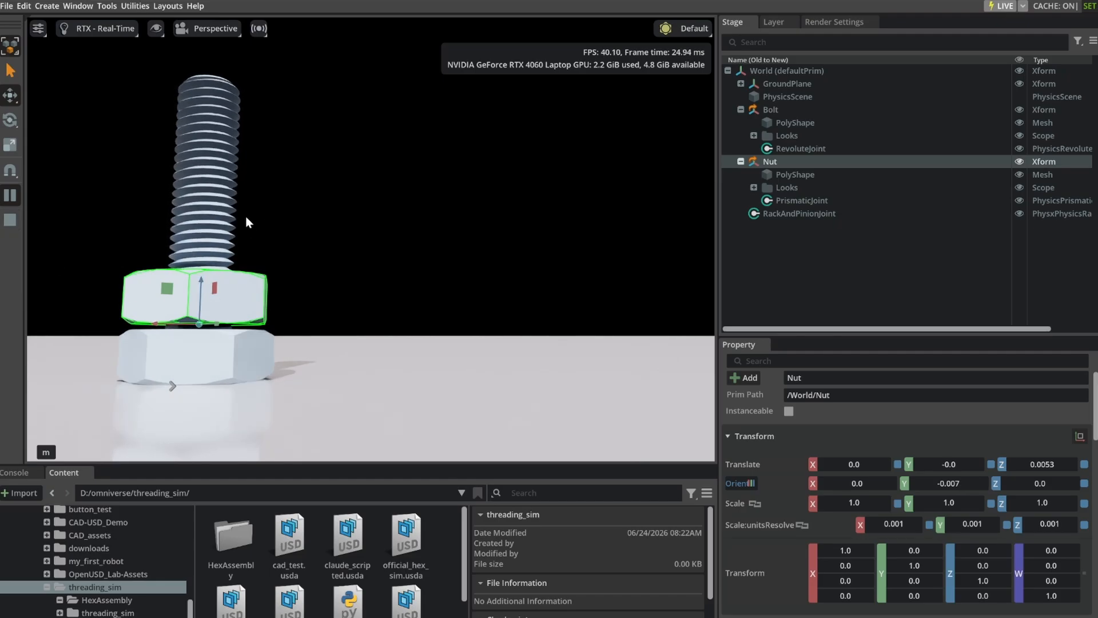
click(10, 220)
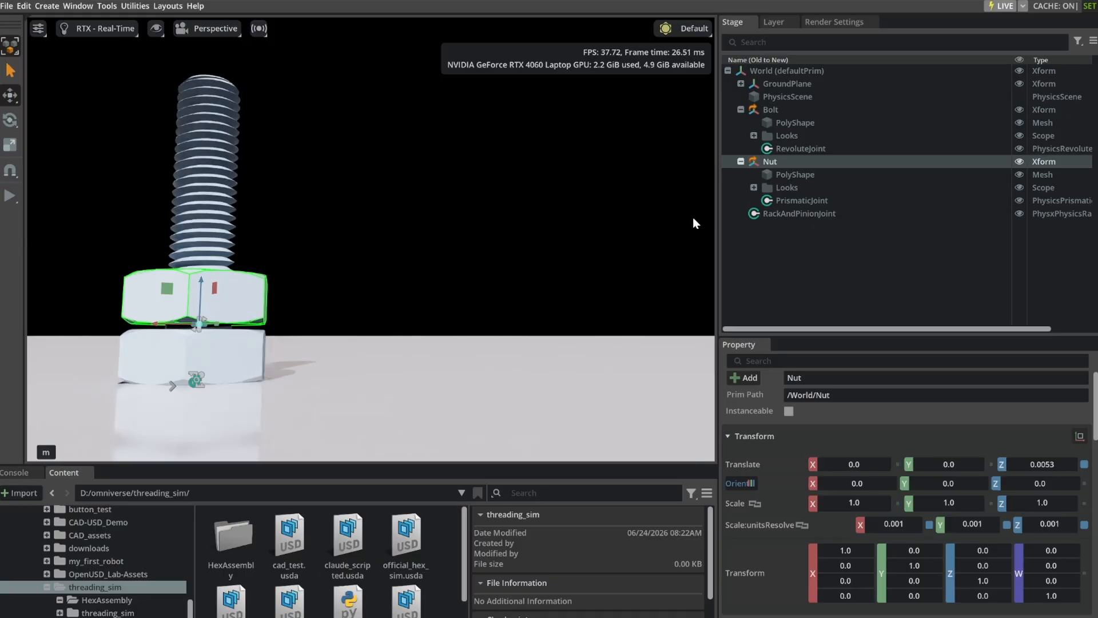
Set the rack and pinion joint's Hinge target to the bolt's RevoluteJoint.
click(797, 215)
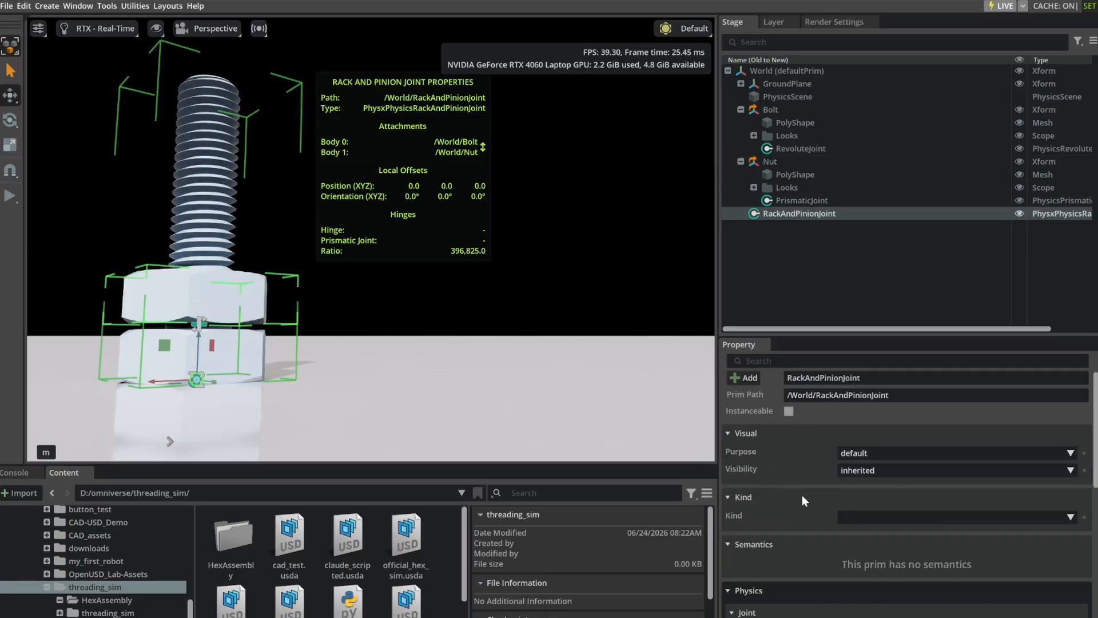
scroll(803, 502, down, 5)
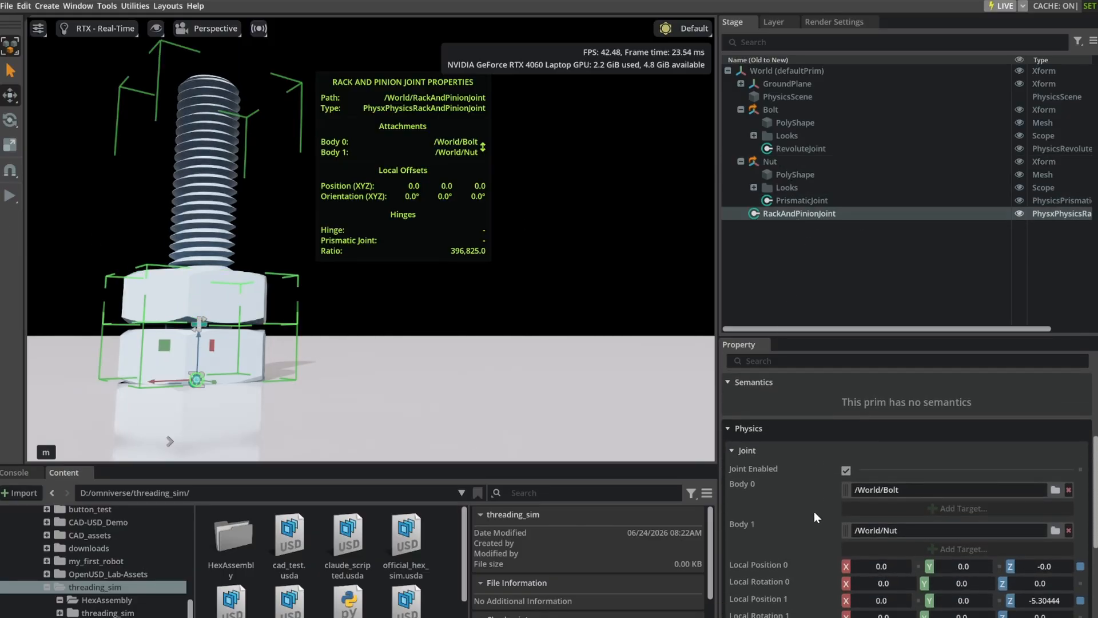
scroll(815, 517, down, 4)
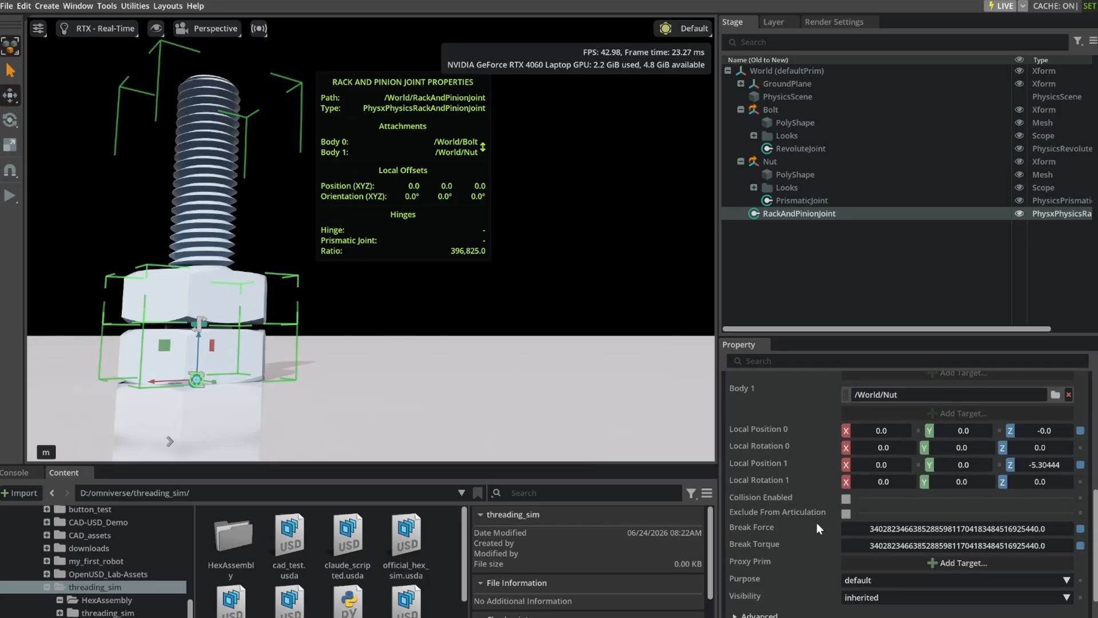
mouse_move(816, 523)
scroll(818, 523, up, 3)
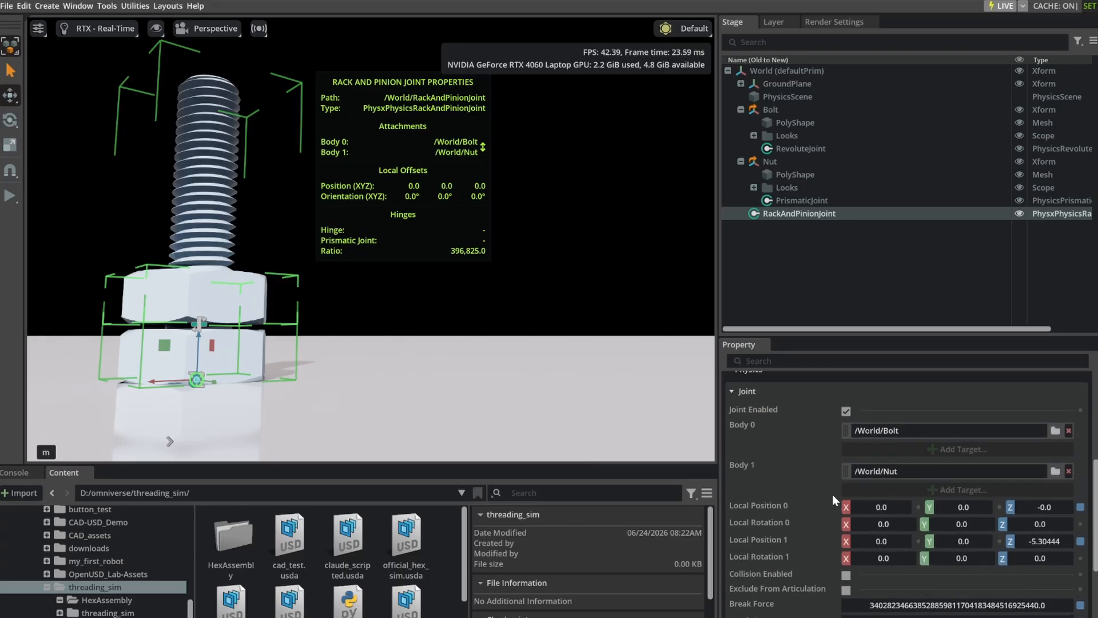
scroll(833, 500, down, 2)
scroll(834, 514, down, 4)
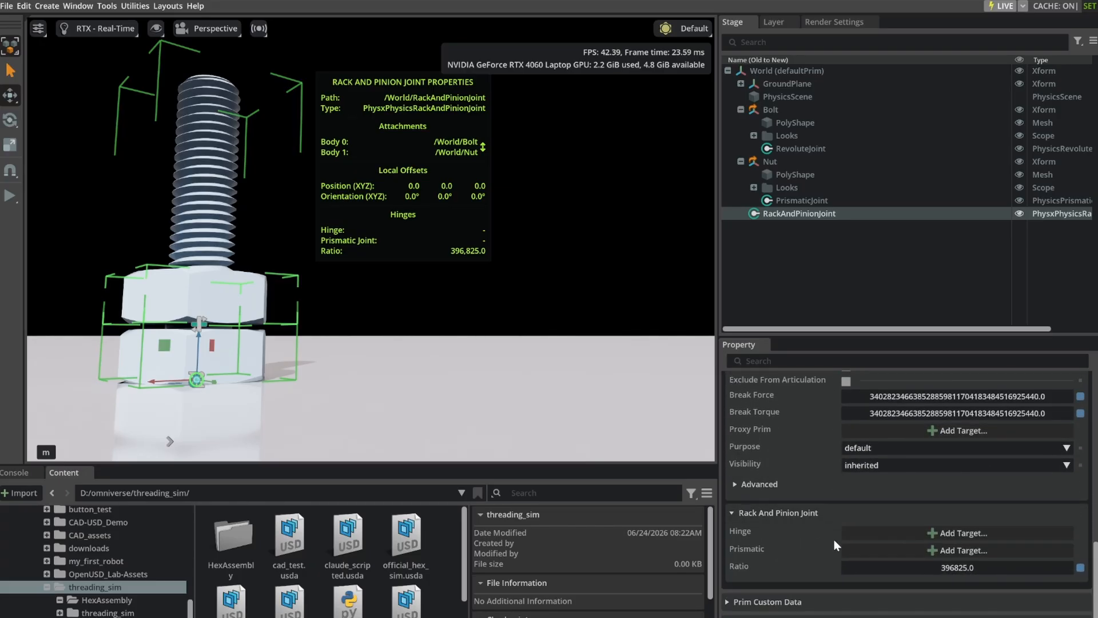
click(959, 532)
click(506, 289)
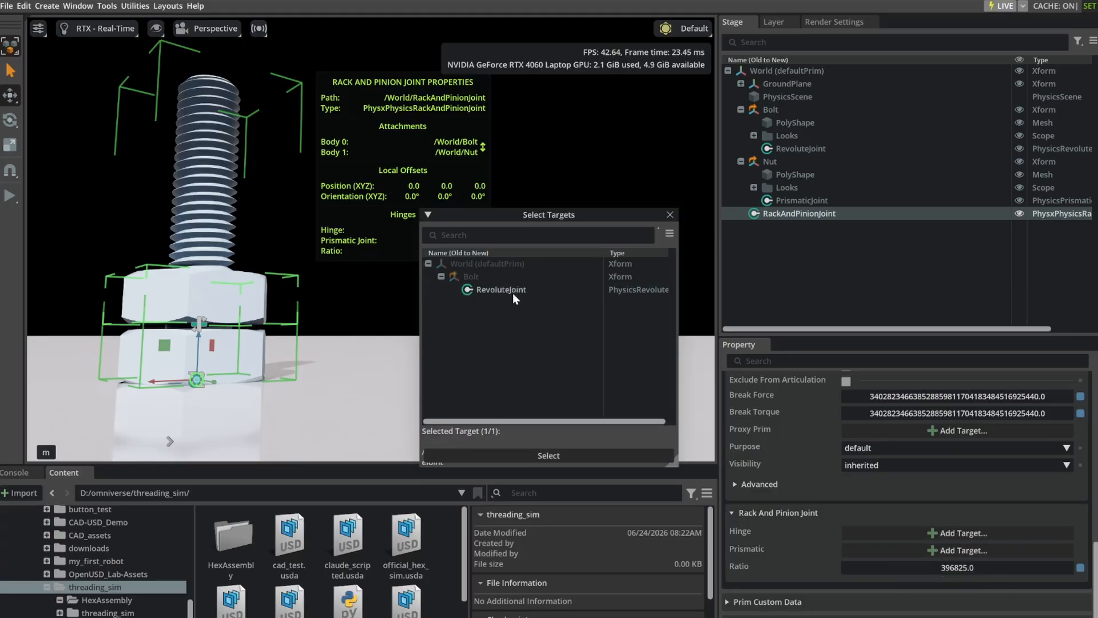
click(572, 458)
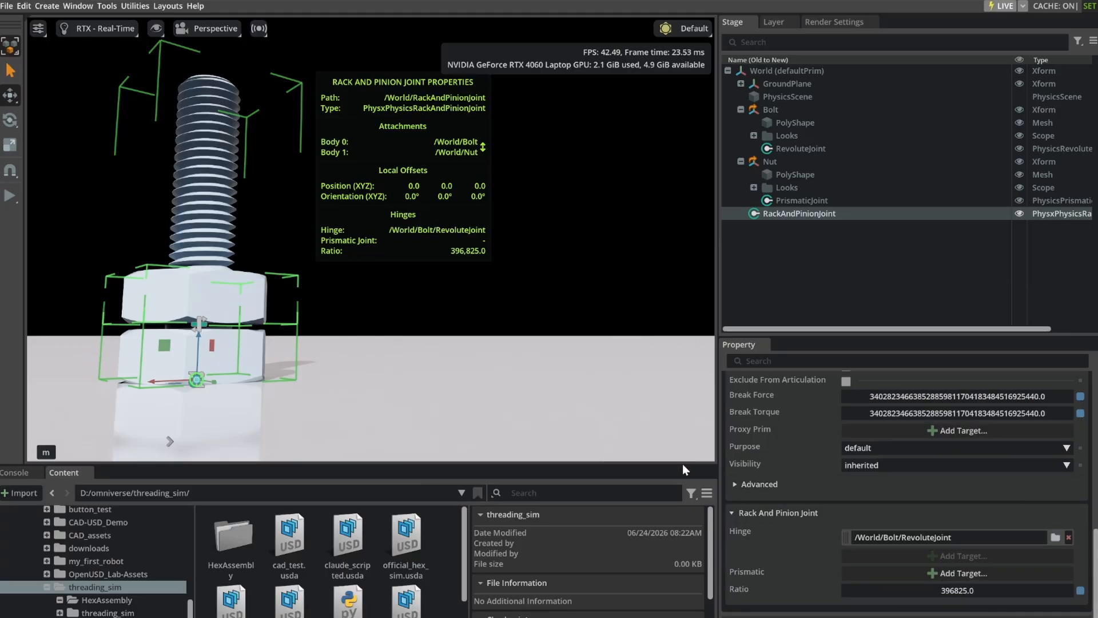
Set the rack and pinion joint's Prismatic target to the nut's PrismaticJoint.
click(946, 573)
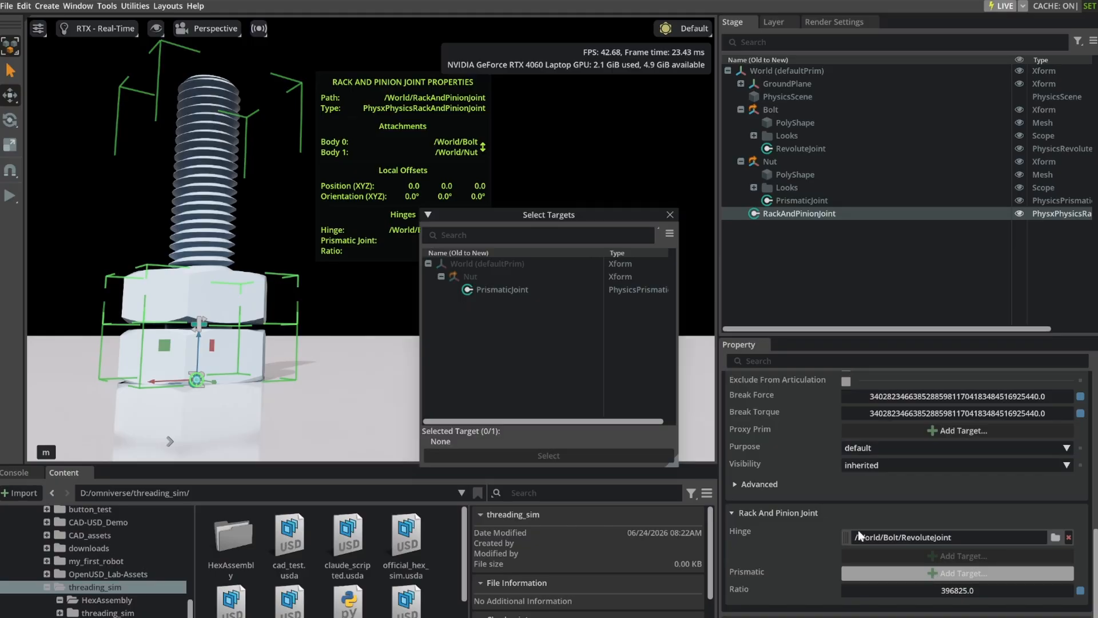
click(500, 291)
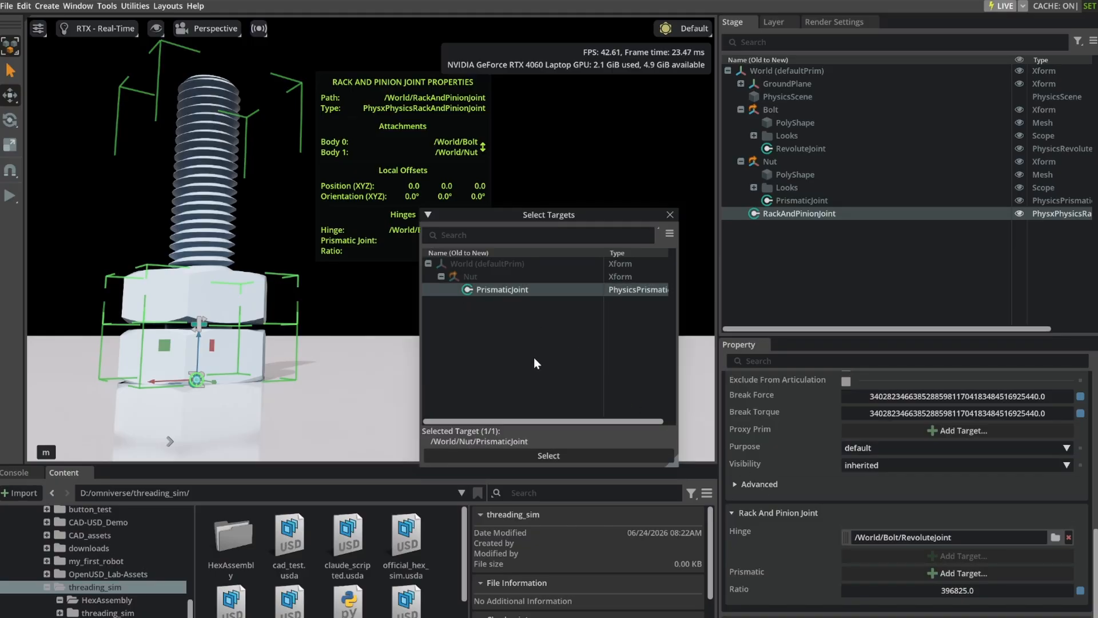
click(564, 453)
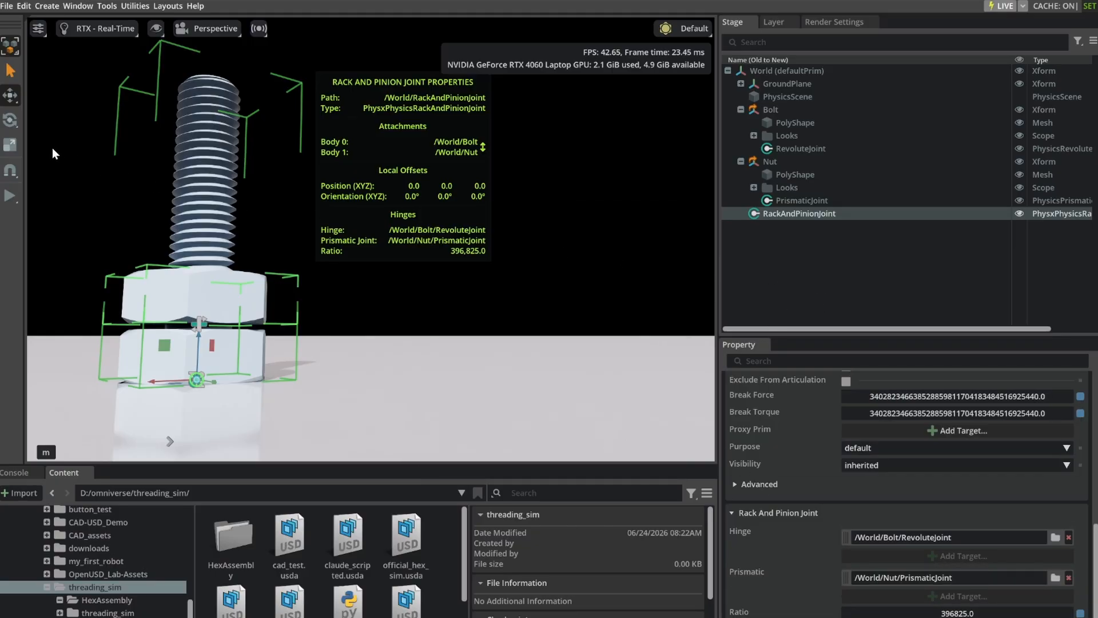
Run the simulation and reverse the bolt's rotation by setting its revolute joint's angular drive target velocity to -250.
click(10, 199)
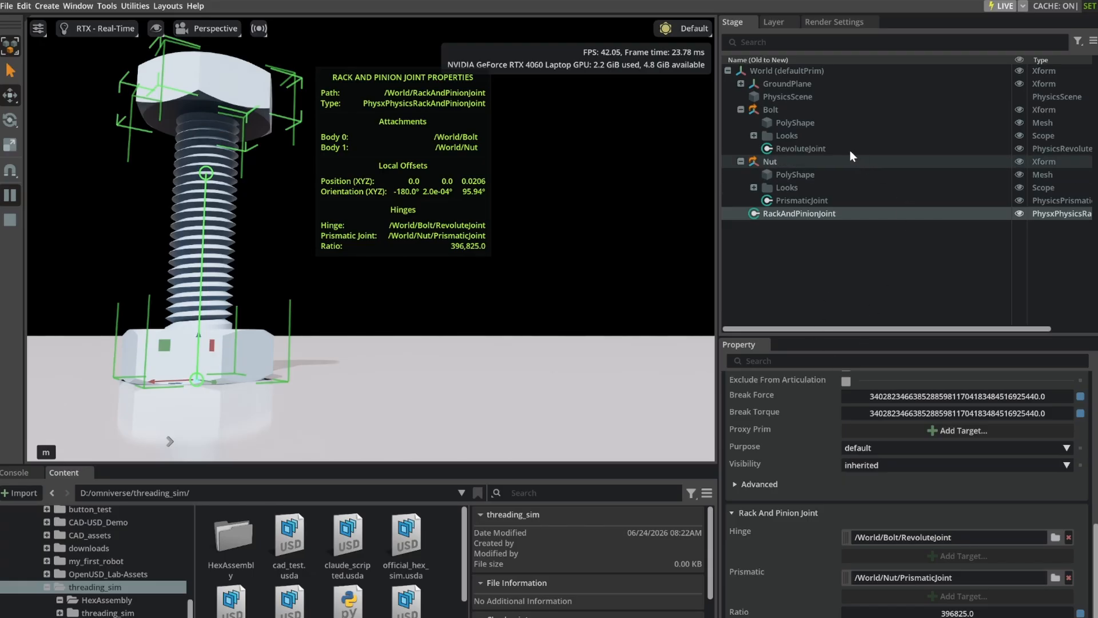
click(808, 150)
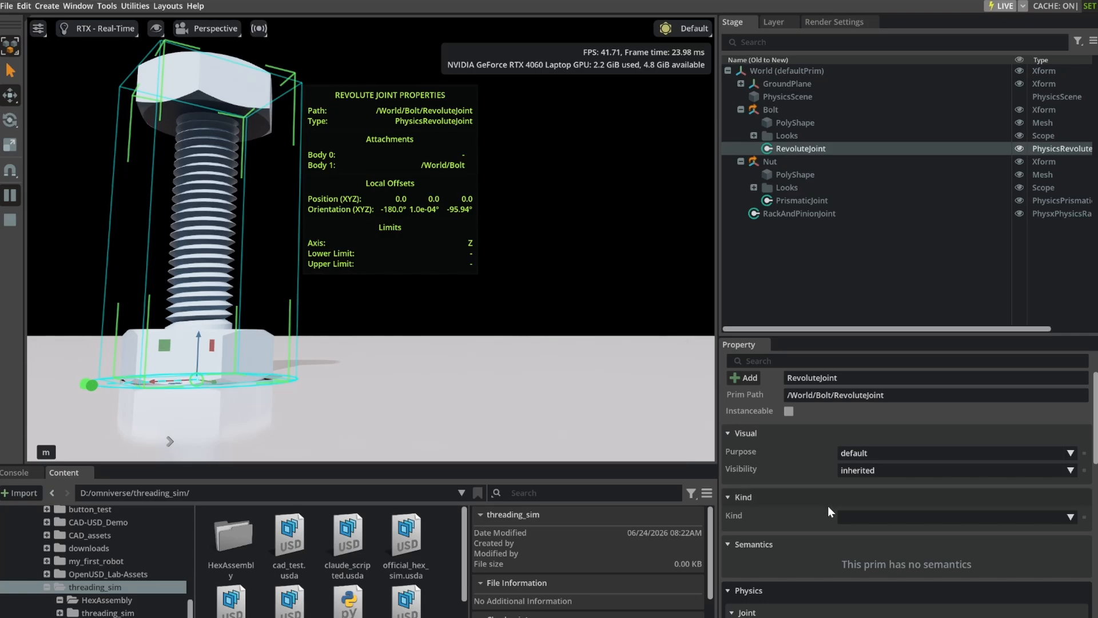
scroll(827, 510, down, 3)
scroll(827, 514, down, 10)
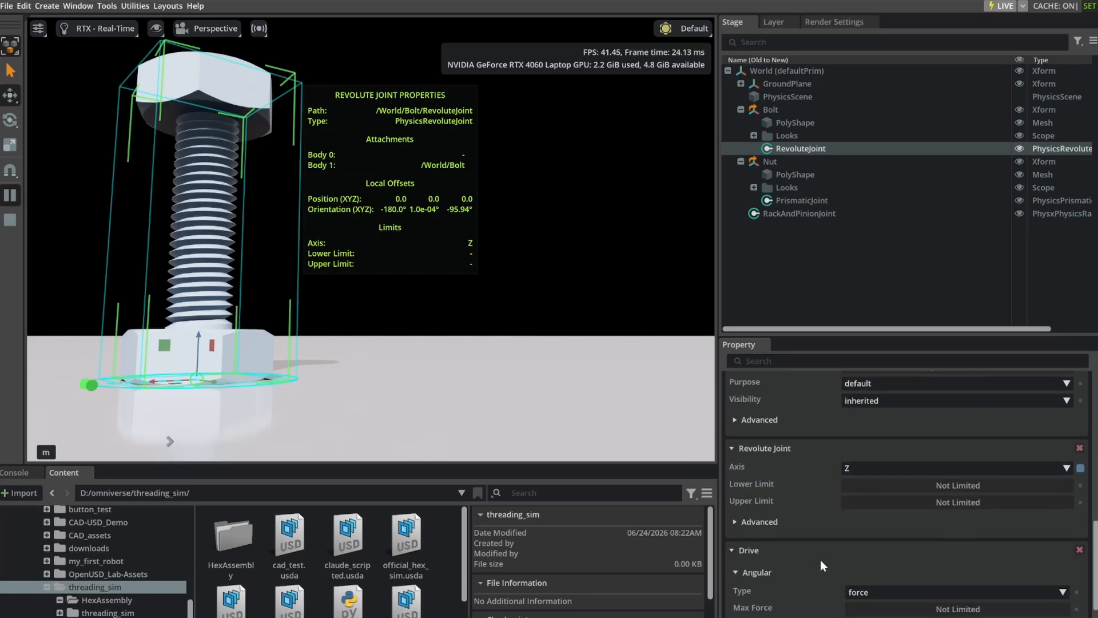
scroll(817, 583, down, 3)
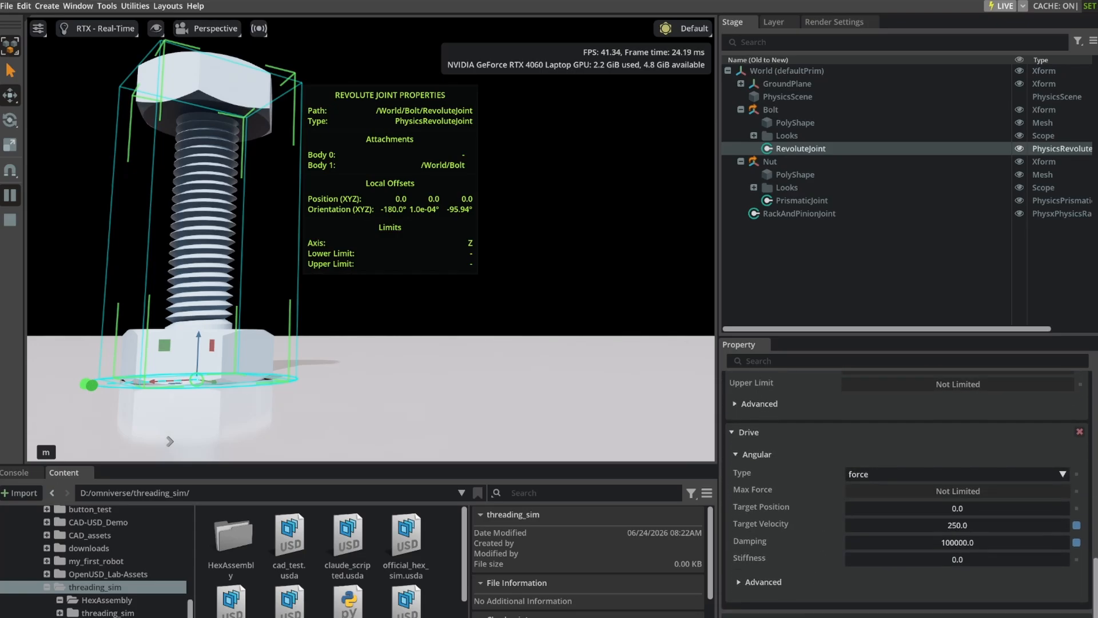
double_click(947, 515)
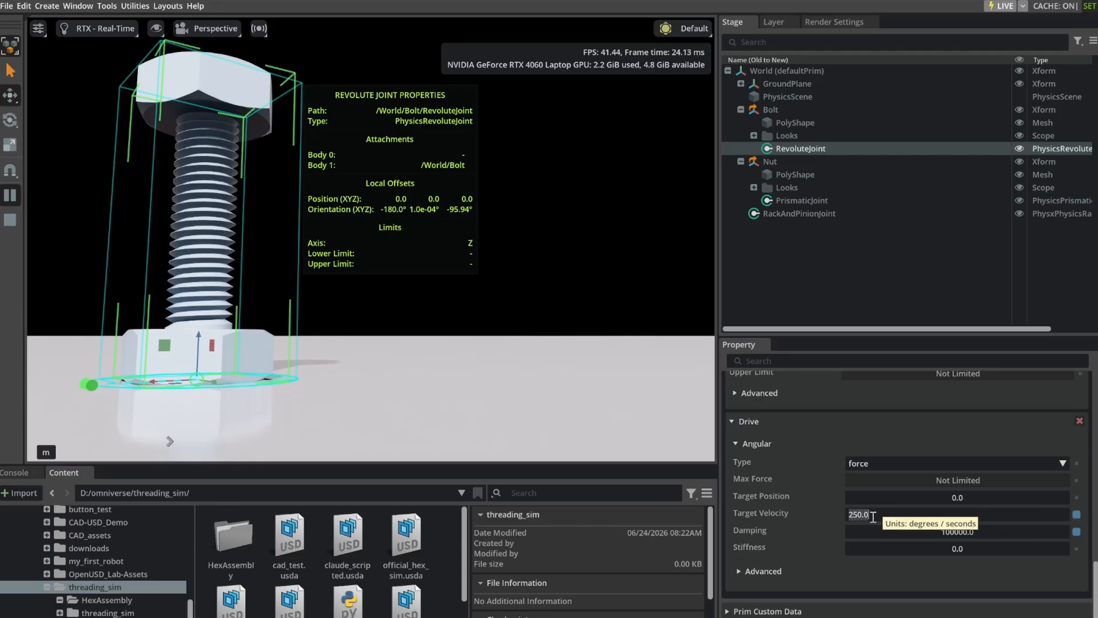
key(Left)
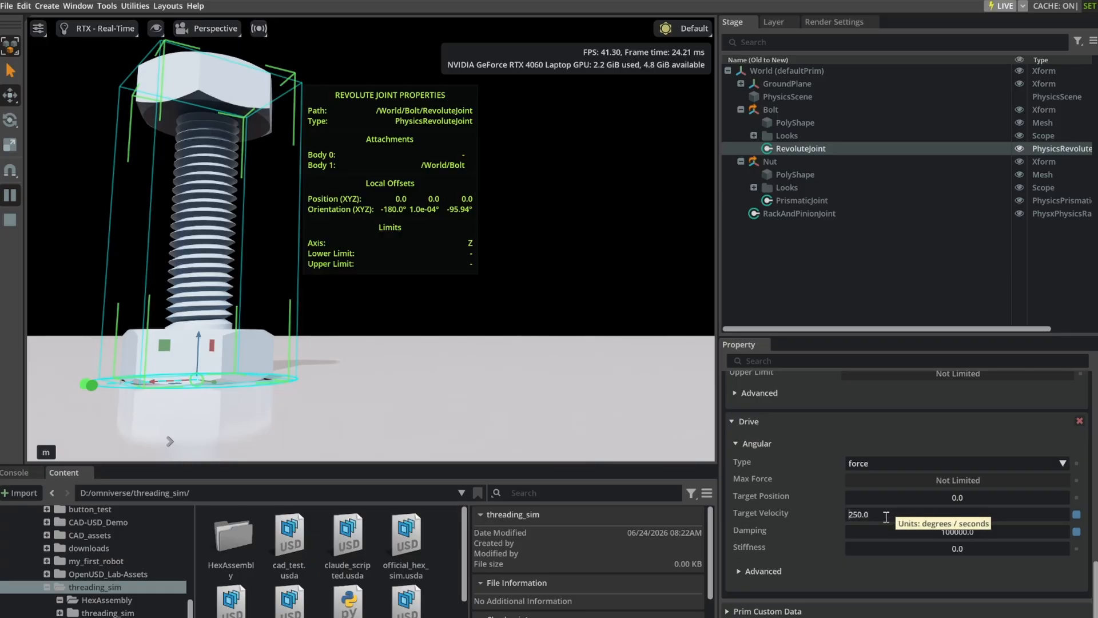
text(-)
key(Return)
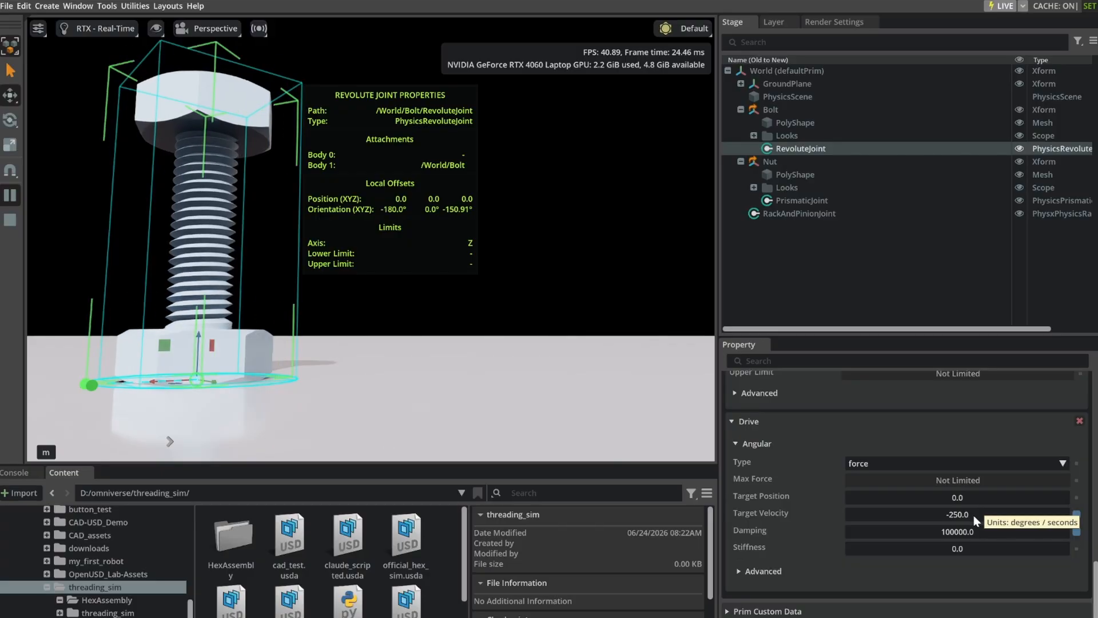
click(770, 265)
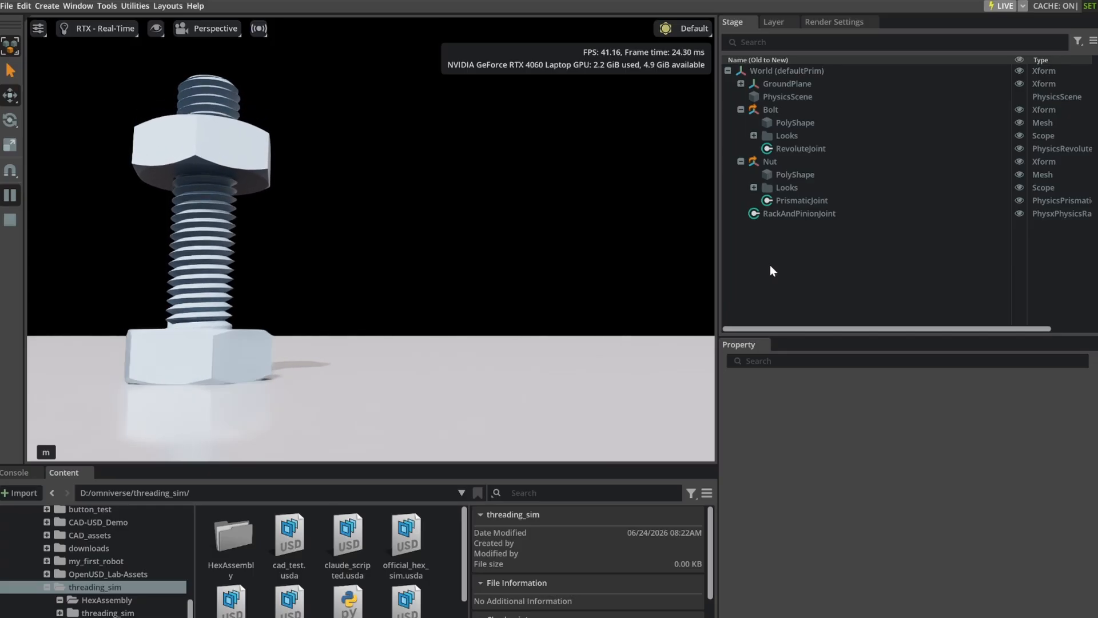
click(798, 213)
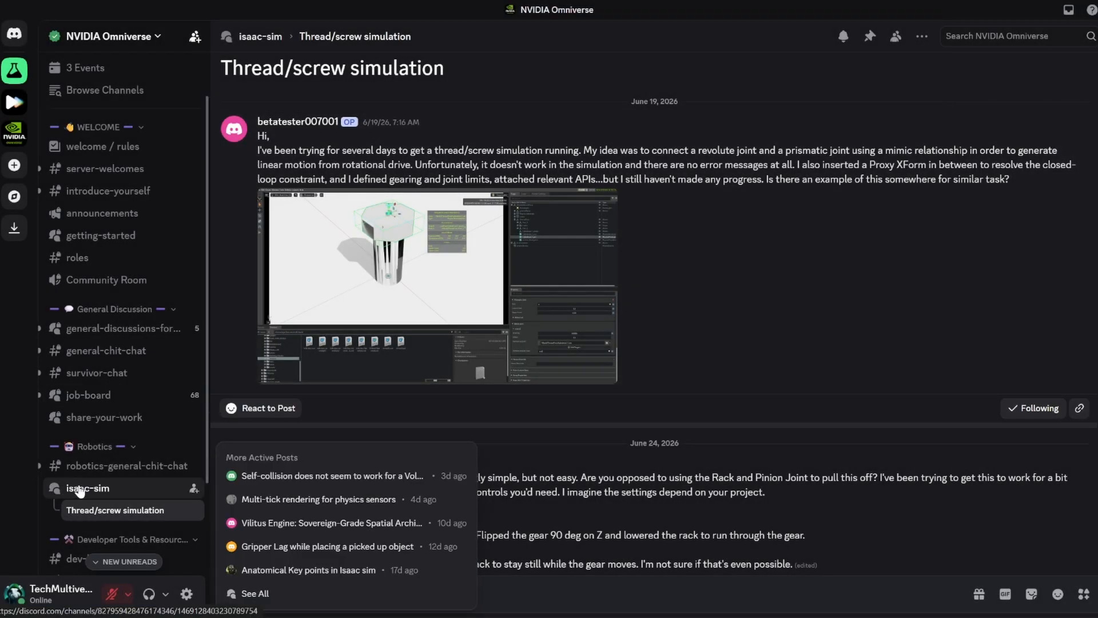
In the NVIDIA Omniverse Discord server, browse the isaac-sim, share-your-work and announcements channels and look through recent announcements.
click(80, 489)
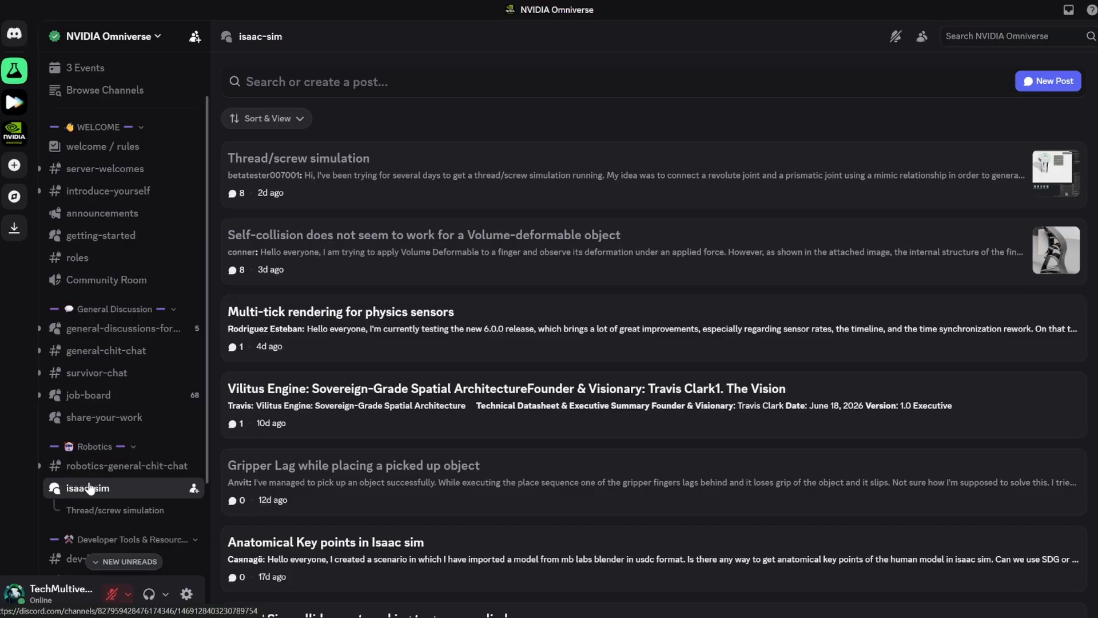
click(101, 418)
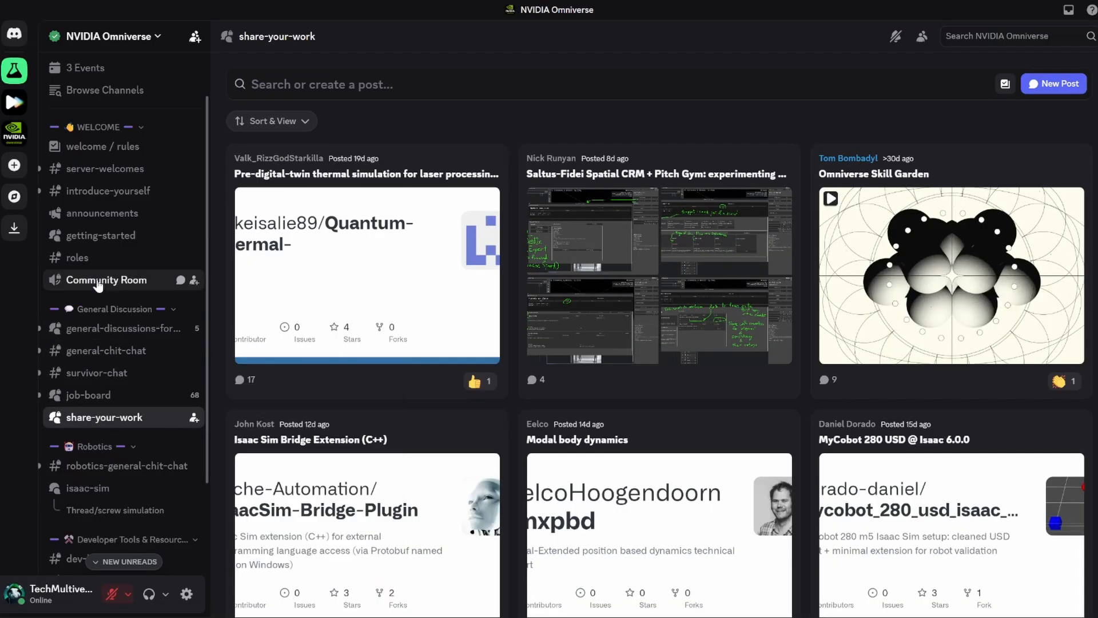
click(101, 215)
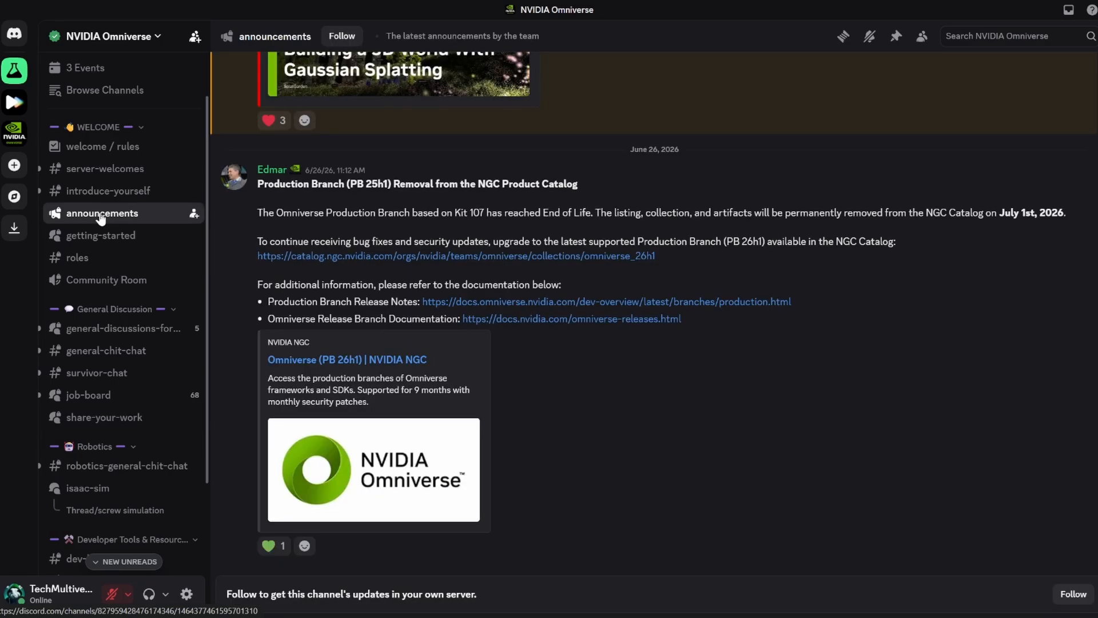
scroll(736, 220, up, 3)
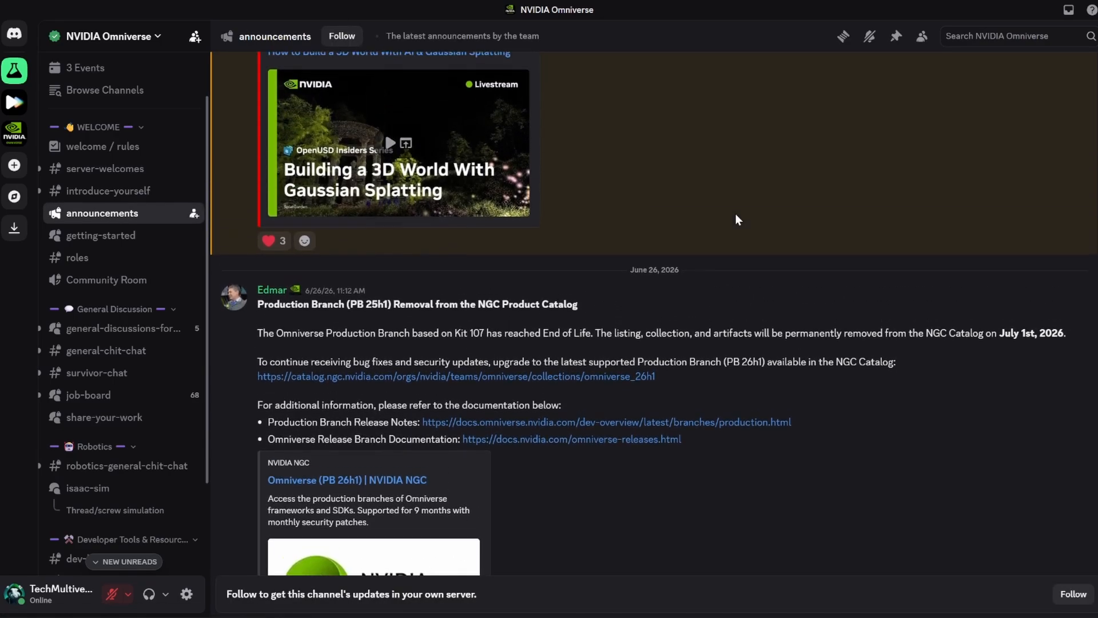
scroll(737, 220, up, 6)
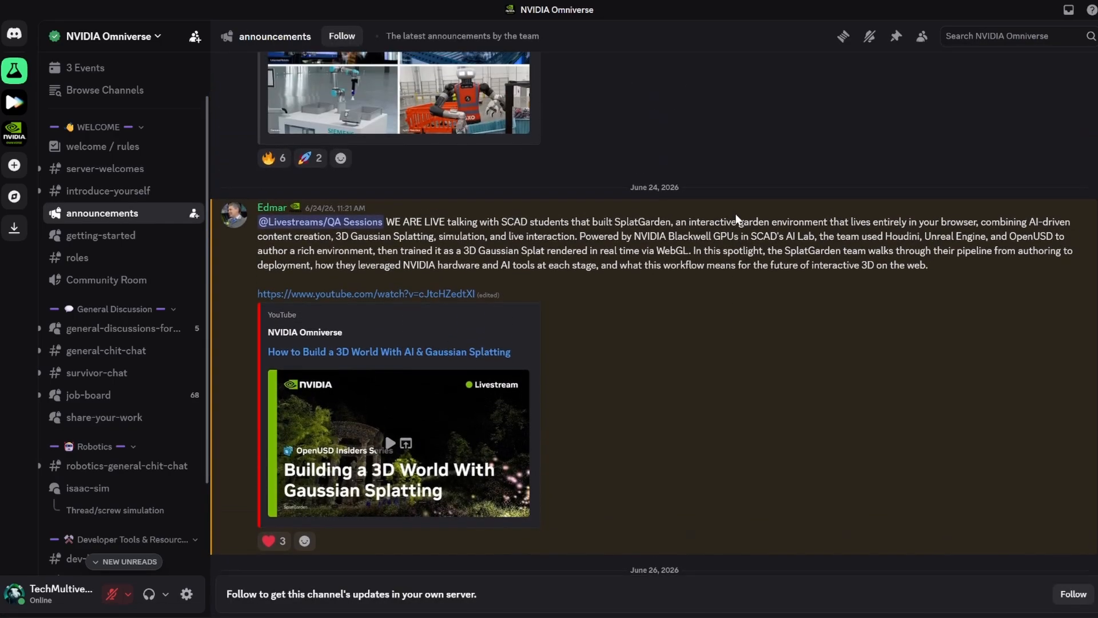
scroll(736, 219, up, 3)
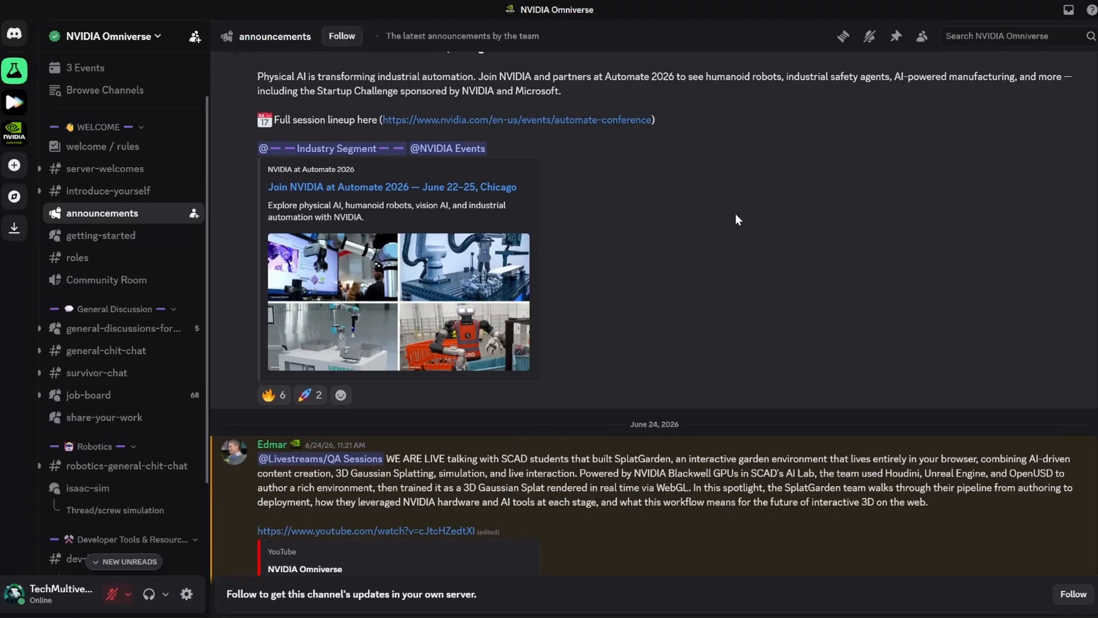